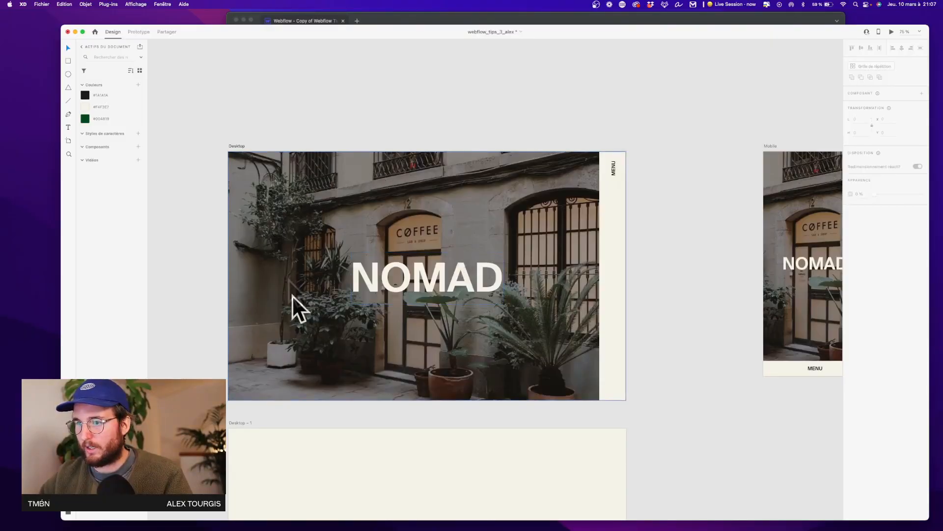
Step: Slide the menu panel off the Desktop artboard to its MENU strip and back over the hero photo
{"action": "key", "text": "super+z"}
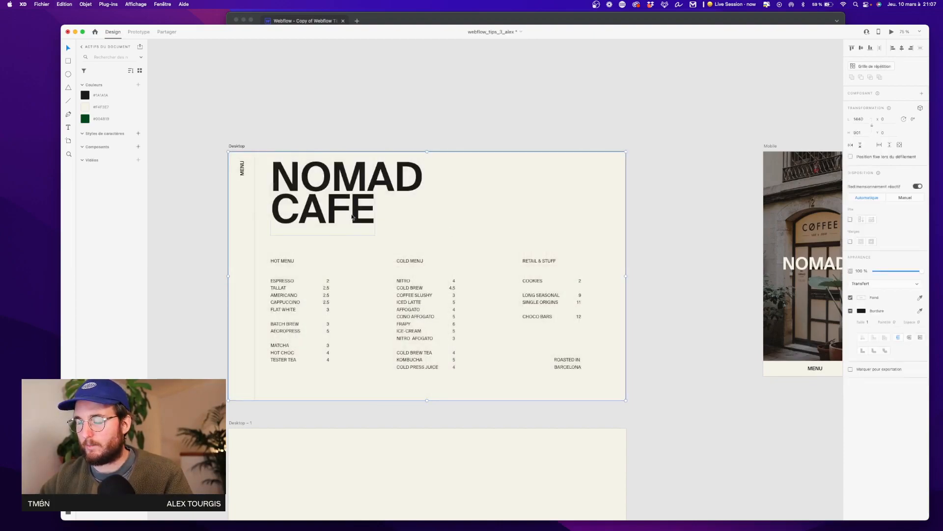
{"action": "left_click_drag", "start_coordinate": [324, 229], "coordinate": [677, 231]}
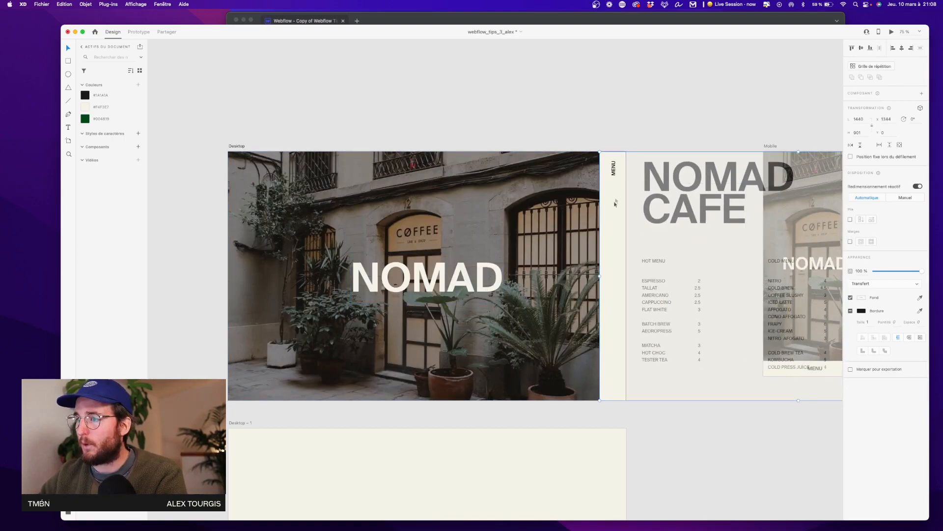
{"action": "left_click_drag", "start_coordinate": [611, 205], "coordinate": [243, 206]}
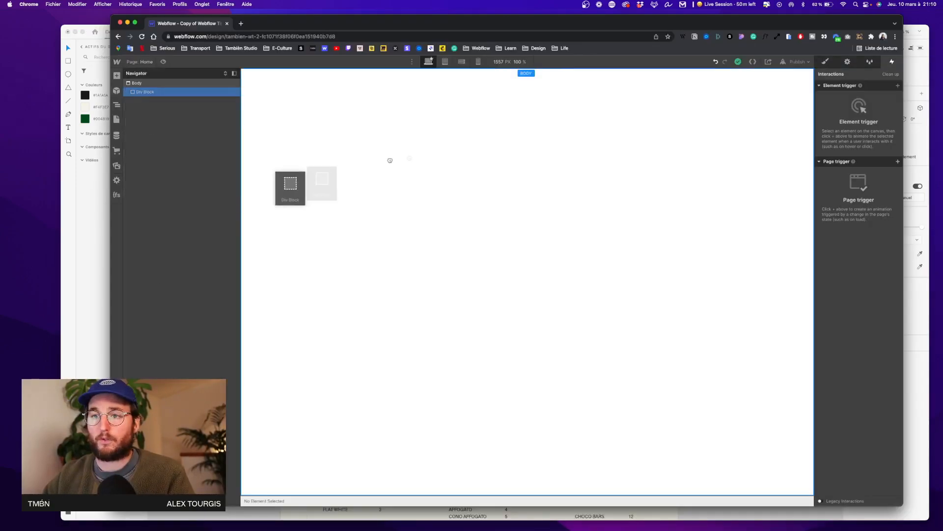
Step: In Webflow, place a div block in the page body and give it the class hero
{"action": "left_click_drag", "start_coordinate": [390, 158], "coordinate": [442, 159]}
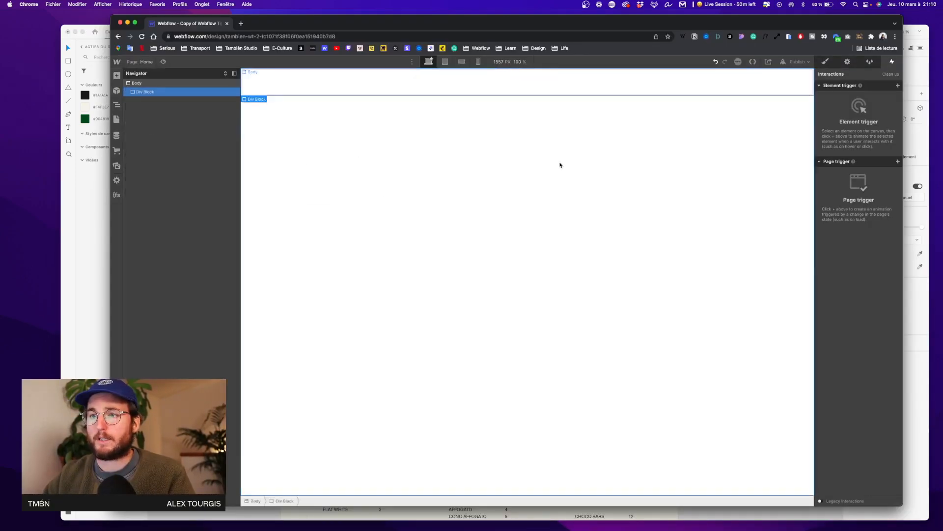
{"action": "left_click", "coordinate": [826, 61]}
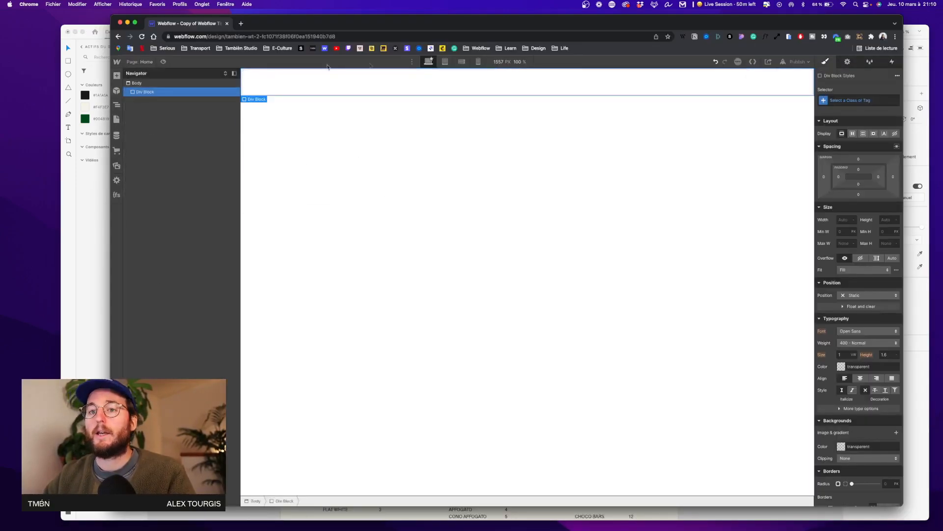
{"action": "left_click", "coordinate": [845, 101]}
{"action": "type", "text": "hero"}
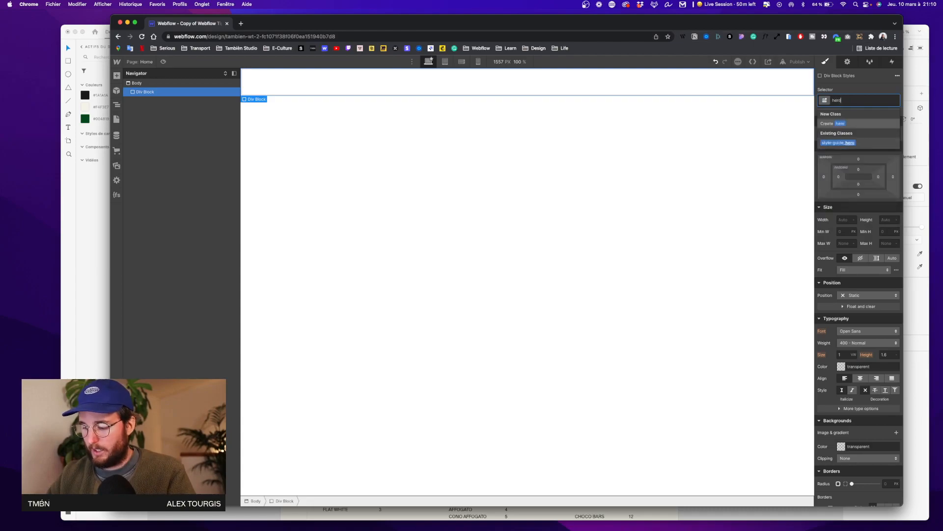
{"action": "key", "text": "Return"}
Step: Set the hero block's width to 100 VW and its height to 100 VH
{"action": "left_click", "coordinate": [845, 220]}
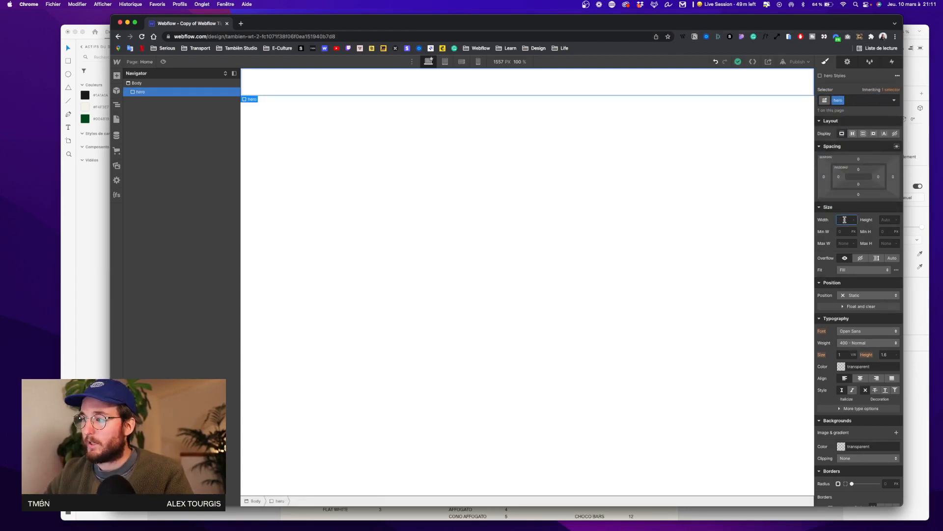
{"action": "type", "text": "100"}
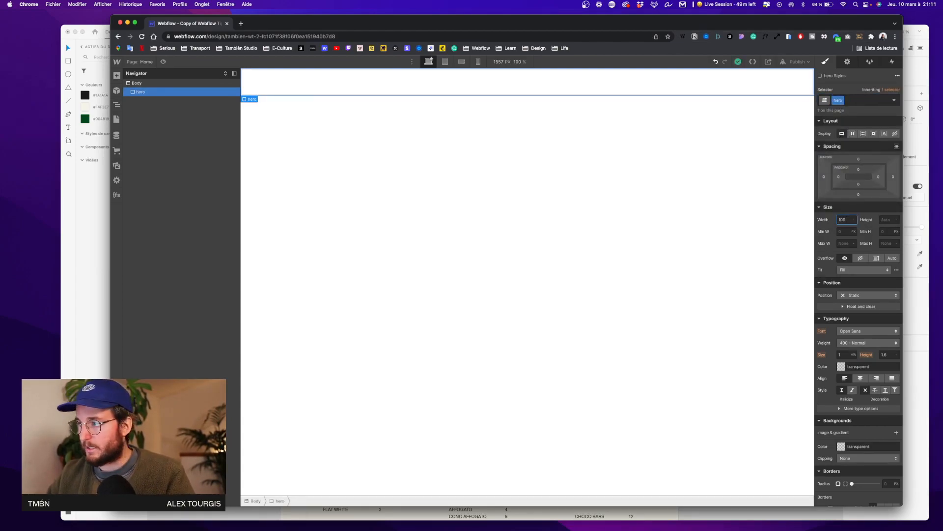
{"action": "type", "text": "vw"}
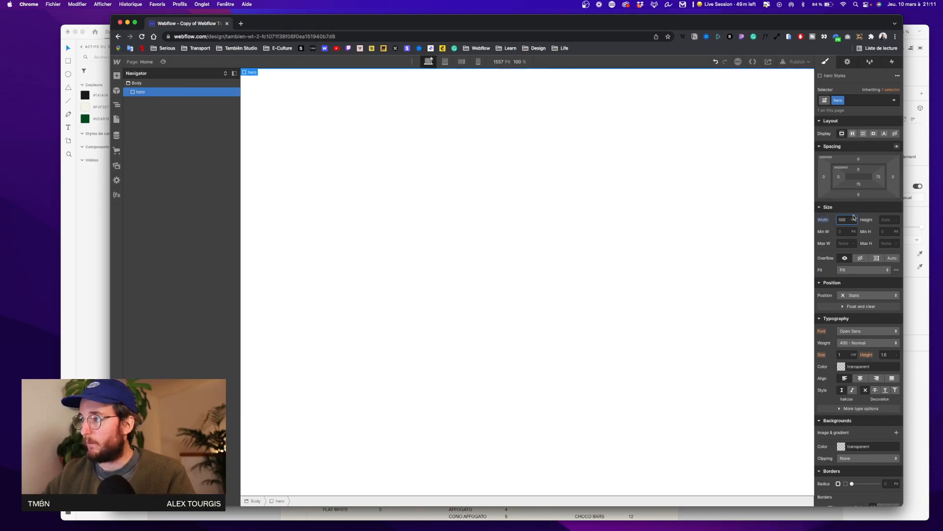
{"action": "left_click", "coordinate": [887, 219]}
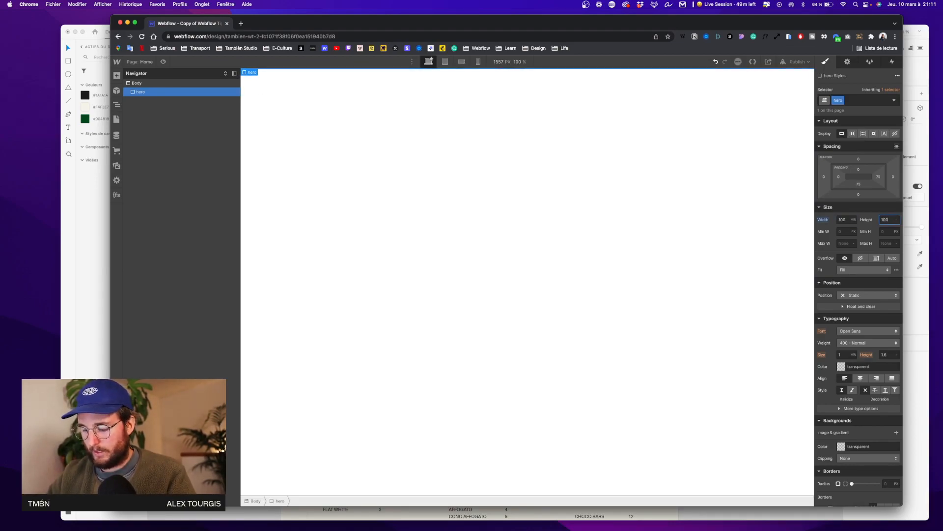
{"action": "key", "text": "Return"}
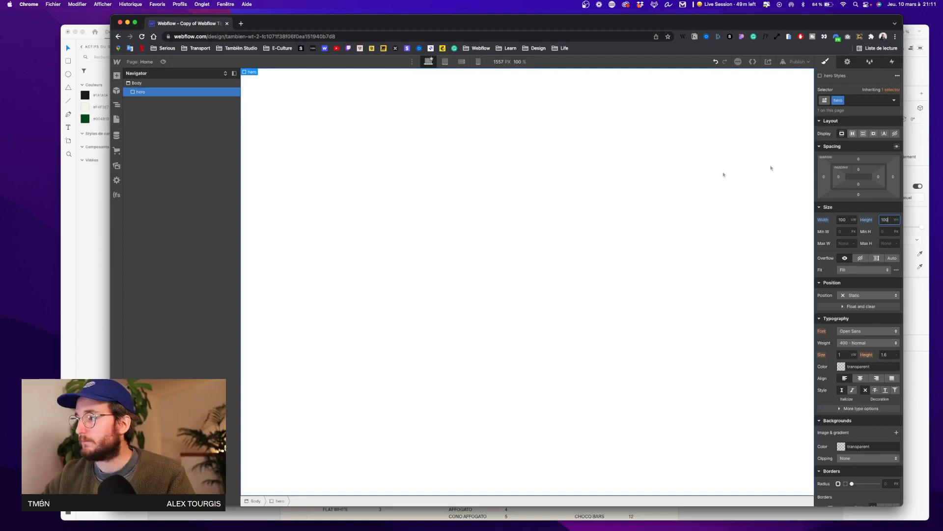
Step: Try the red background colour #bd3e3e on the hero block and undo it
{"action": "scroll", "coordinate": [848, 279], "scroll_direction": "down", "scroll_amount": 6}
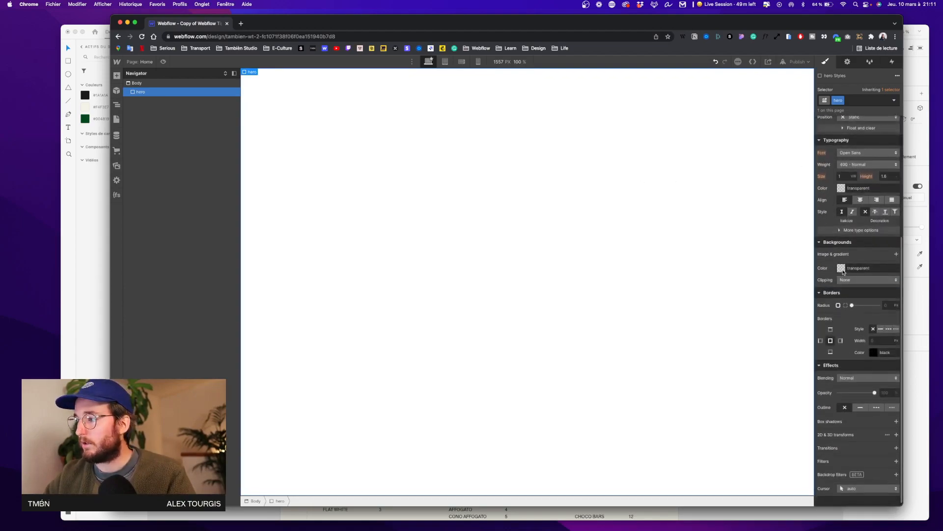
{"action": "left_click", "coordinate": [845, 268]}
{"action": "left_click_drag", "start_coordinate": [841, 311], "coordinate": [873, 294]}
{"action": "left_click", "coordinate": [652, 285]}
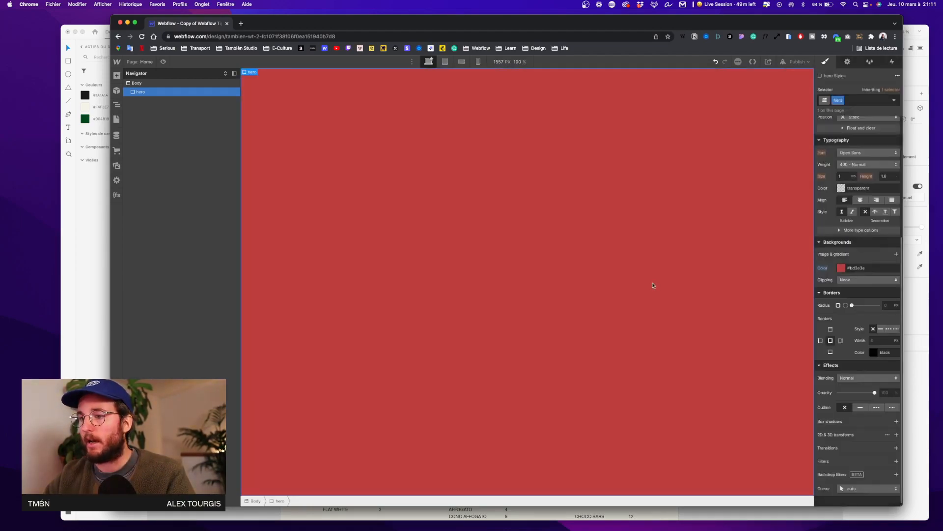
{"action": "scroll", "coordinate": [861, 238], "scroll_direction": "up", "scroll_amount": 6}
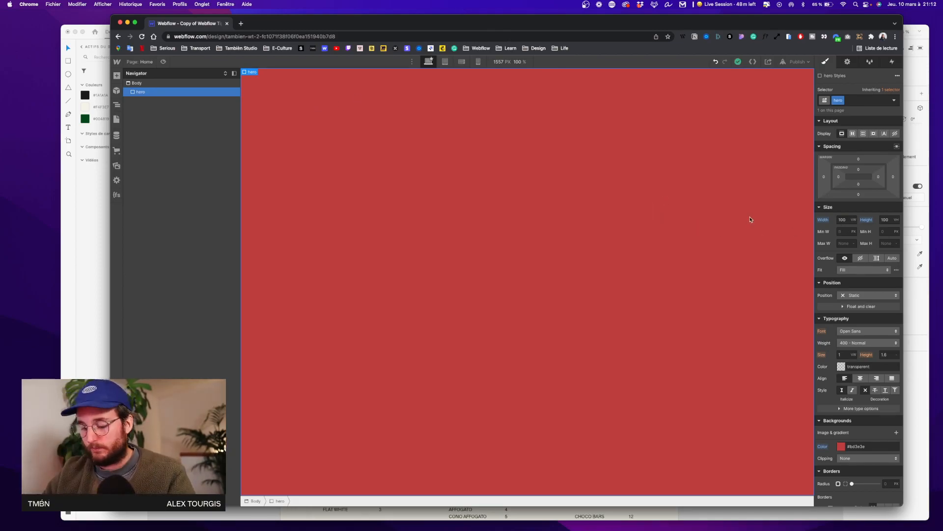
{"action": "key", "text": "super+z"}
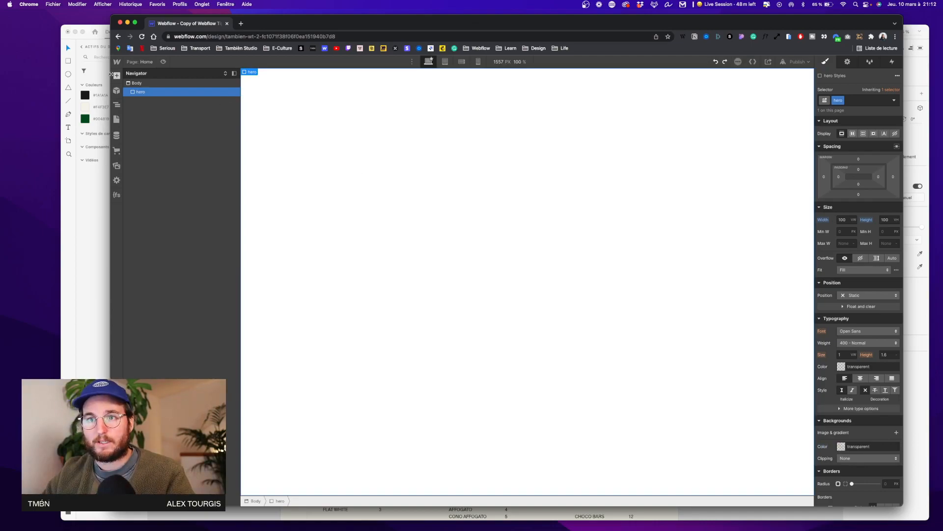
Step: Add an image element inside the hero block and use nomad.jpg from the assets as its picture
{"action": "left_click", "coordinate": [117, 75]}
{"action": "scroll", "coordinate": [148, 295], "scroll_direction": "down", "scroll_amount": 3}
{"action": "left_click_drag", "start_coordinate": [140, 325], "coordinate": [378, 219]}
{"action": "left_click", "coordinate": [316, 143]}
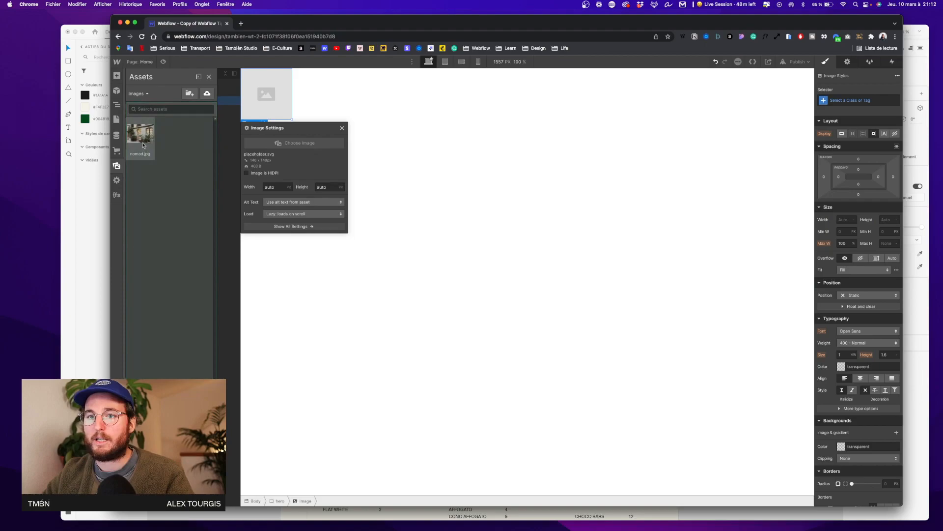
{"action": "left_click", "coordinate": [143, 142]}
{"action": "left_click", "coordinate": [342, 127]}
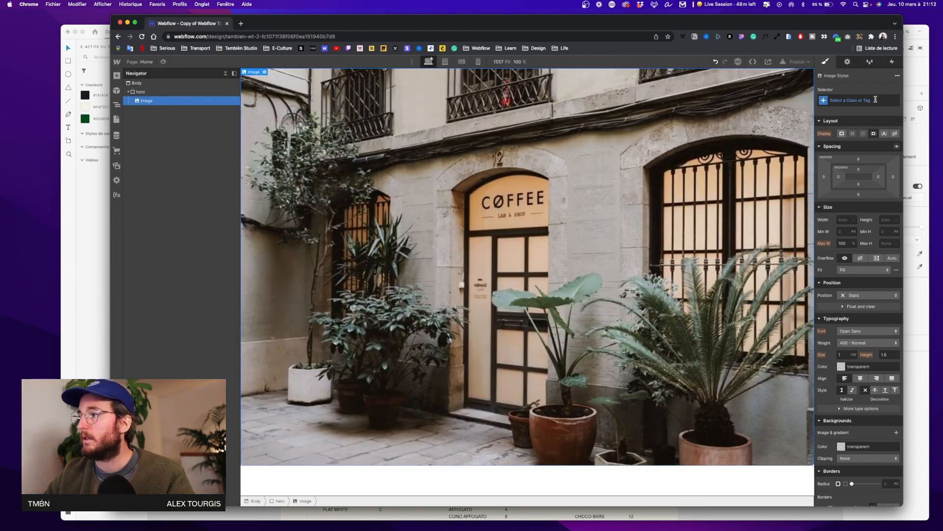
Step: Give the image the class cover-image, correcting the double hyphen in its name
{"action": "left_click", "coordinate": [835, 99]}
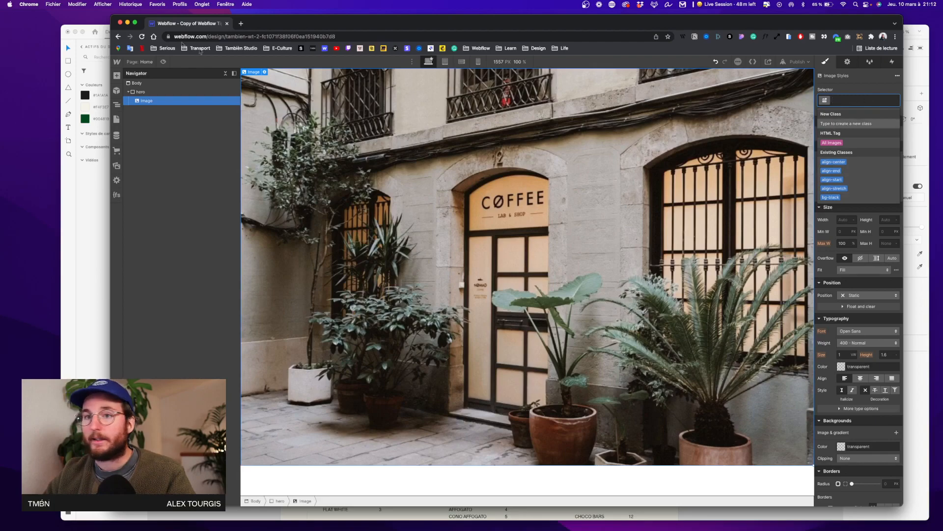
{"action": "type", "text": "cover--image"}
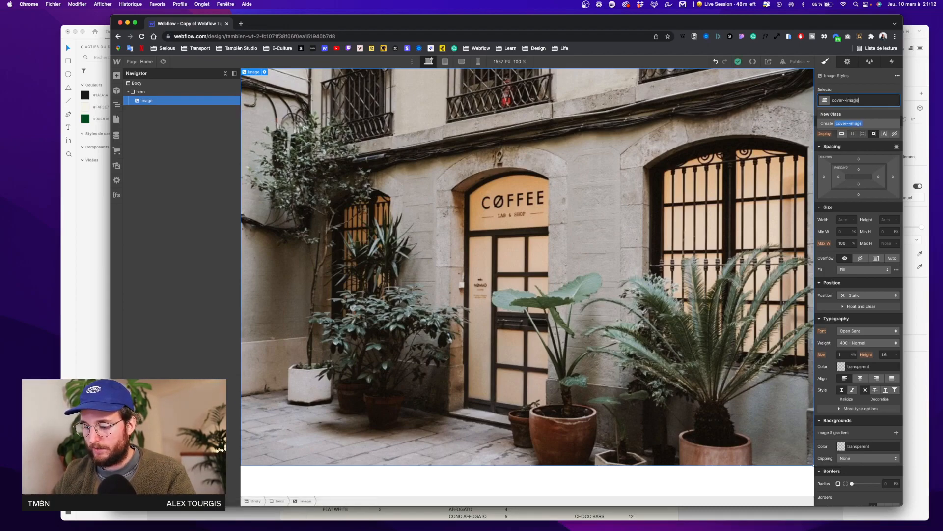
{"action": "key", "text": "Return"}
{"action": "left_click", "coordinate": [873, 100]}
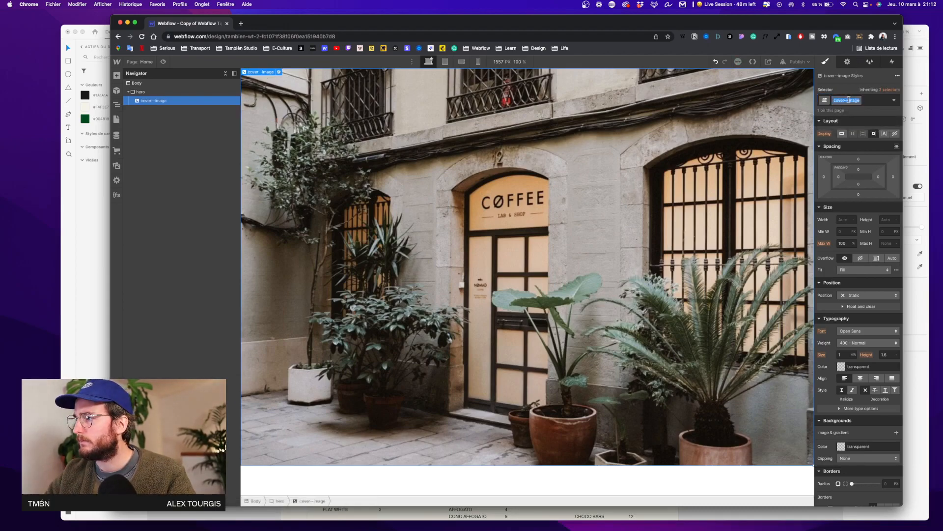
{"action": "key", "text": "BackSpace"}
{"action": "key", "text": "Return"}
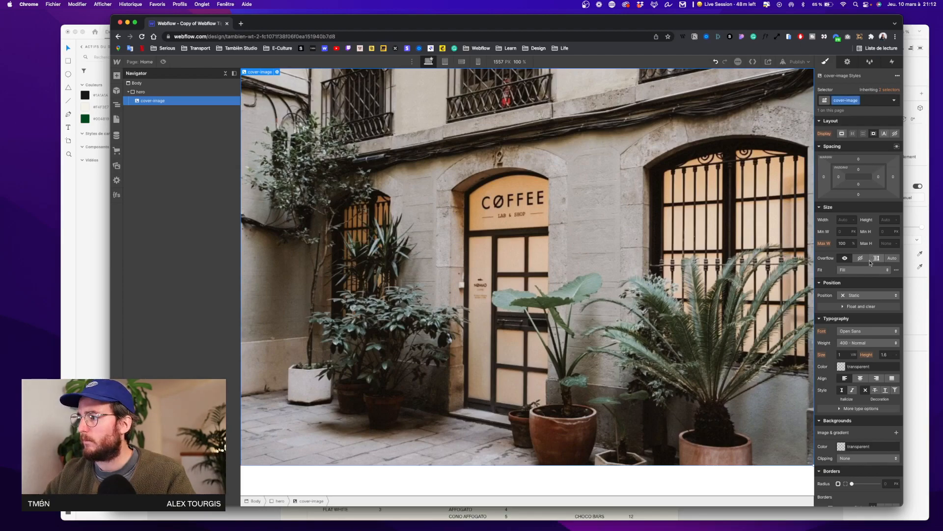
Step: Set the cover image's width and height to 100%
{"action": "left_click", "coordinate": [848, 219]}
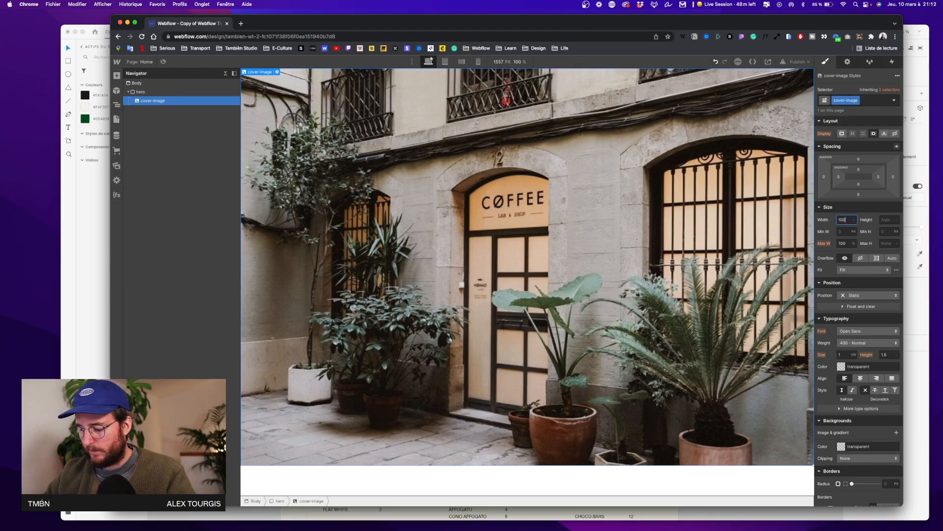
{"action": "type", "text": "100"}
{"action": "left_click", "coordinate": [886, 220]}
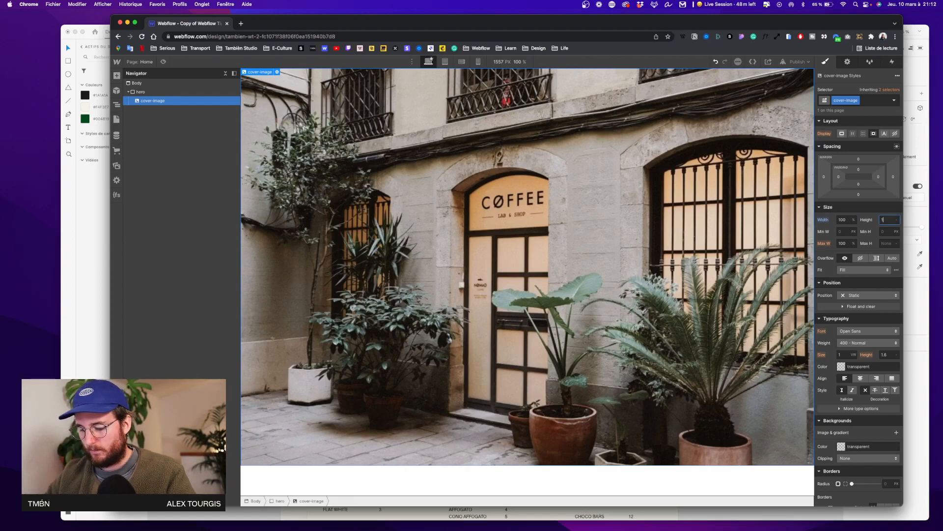
{"action": "type", "text": "100%"}
{"action": "key", "text": "Return"}
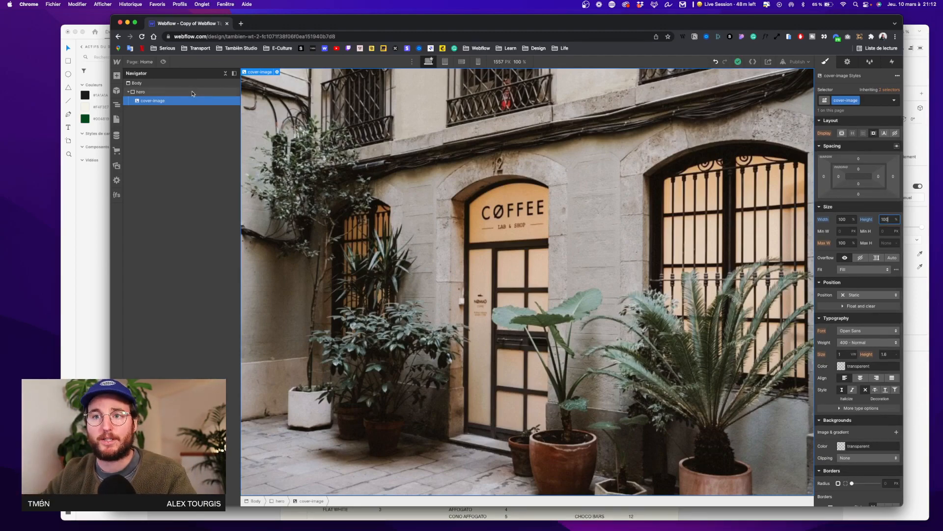
Step: Set the cover image's fit to Cover and widen the browser window slightly to check it
{"action": "left_click", "coordinate": [141, 92]}
{"action": "left_click", "coordinate": [157, 101]}
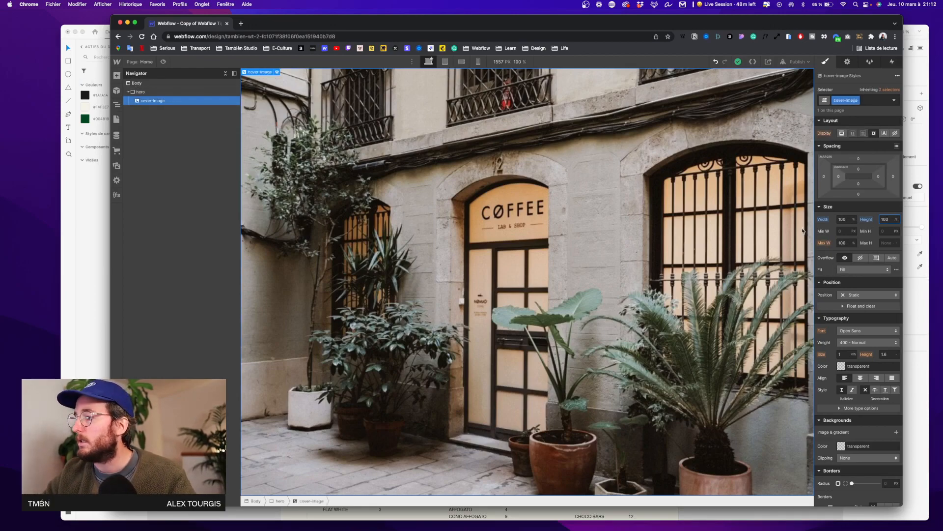
{"action": "left_click", "coordinate": [849, 270]}
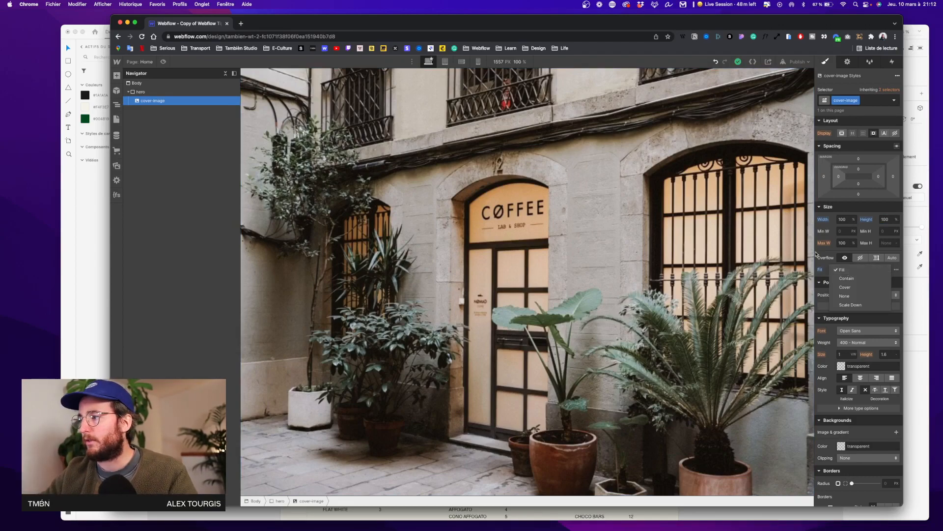
{"action": "left_click", "coordinate": [847, 286]}
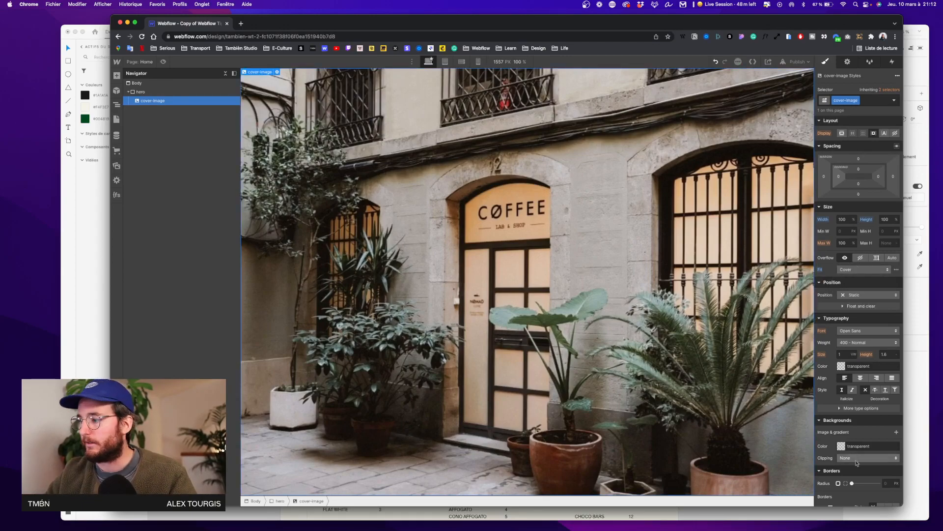
{"action": "mouse_move", "coordinate": [902, 505]}
{"action": "left_mouse_down"}
{"action": "mouse_move", "coordinate": [570, 335]}
{"action": "mouse_move", "coordinate": [737, 448]}
{"action": "mouse_move", "coordinate": [863, 274]}
{"action": "mouse_move", "coordinate": [803, 395]}
{"action": "mouse_move", "coordinate": [874, 278]}
{"action": "mouse_move", "coordinate": [748, 347]}
{"action": "mouse_move", "coordinate": [918, 512]}
{"action": "mouse_move", "coordinate": [909, 506]}
{"action": "left_mouse_up"}
Step: Add a div block above the cover image inside hero, with class mask and Absolute position at 0% on all sides
{"action": "left_click", "coordinate": [116, 75]}
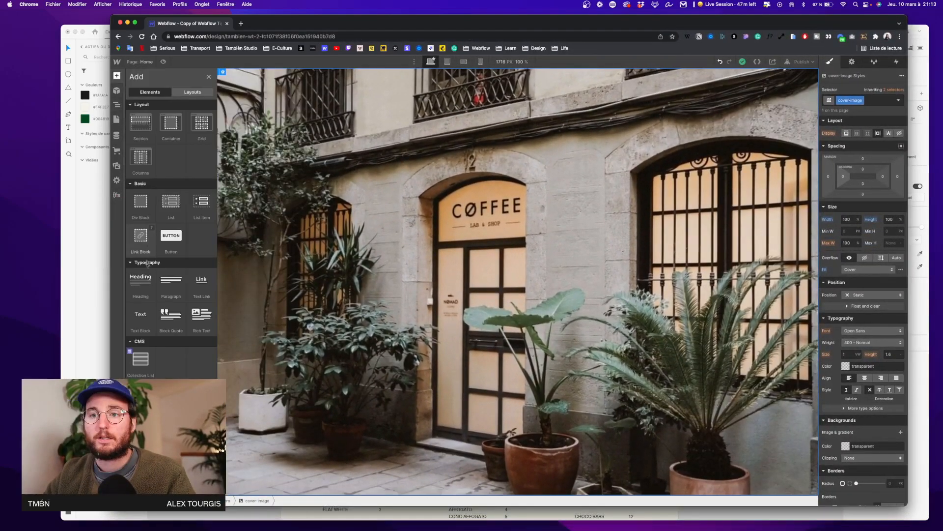
{"action": "left_click_drag", "start_coordinate": [136, 219], "coordinate": [150, 101]}
{"action": "left_click", "coordinate": [882, 98]}
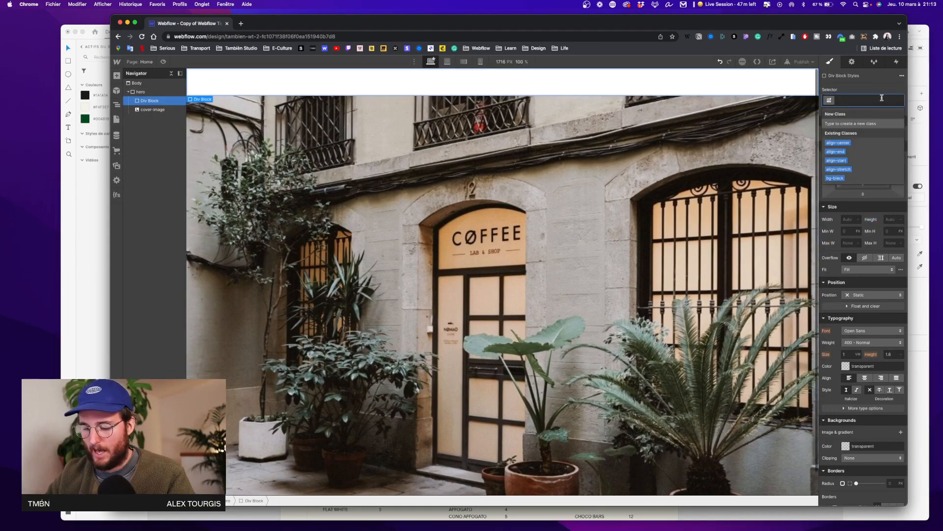
{"action": "type", "text": "mask"}
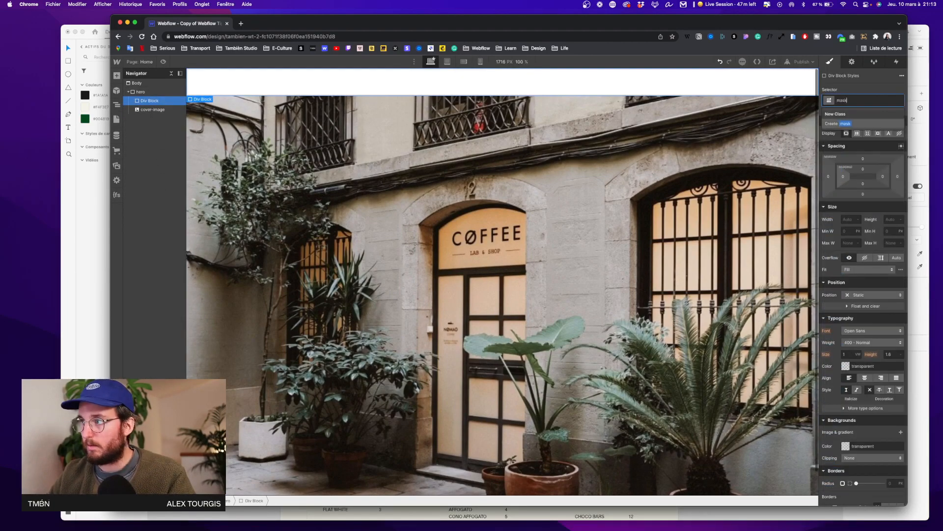
{"action": "key", "text": "Return"}
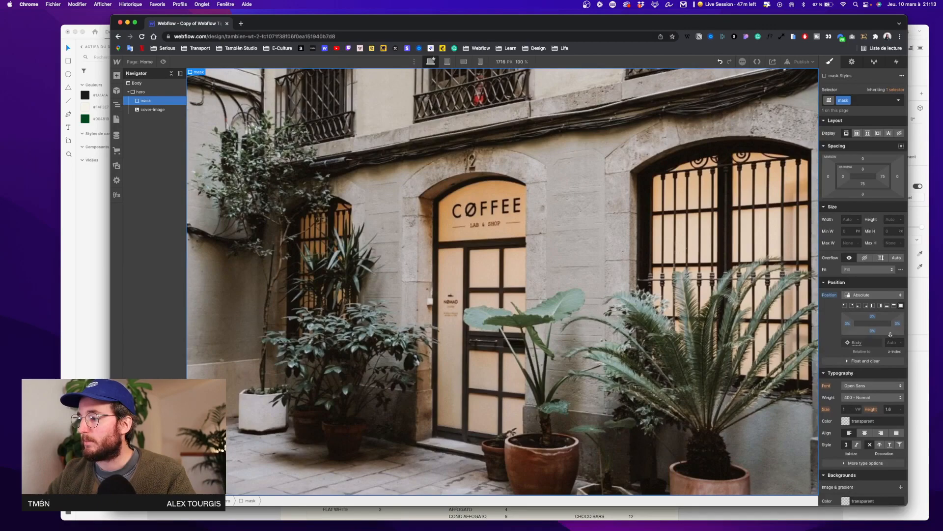
Step: Set the mask's z-index to 2 and the parent hero block's position to Relative
{"action": "left_click", "coordinate": [894, 343]}
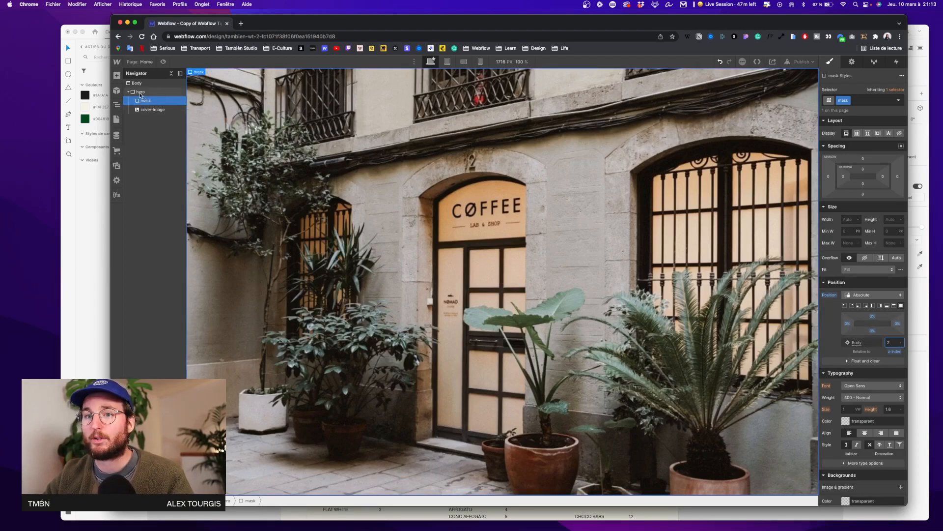
{"action": "left_click", "coordinate": [142, 92]}
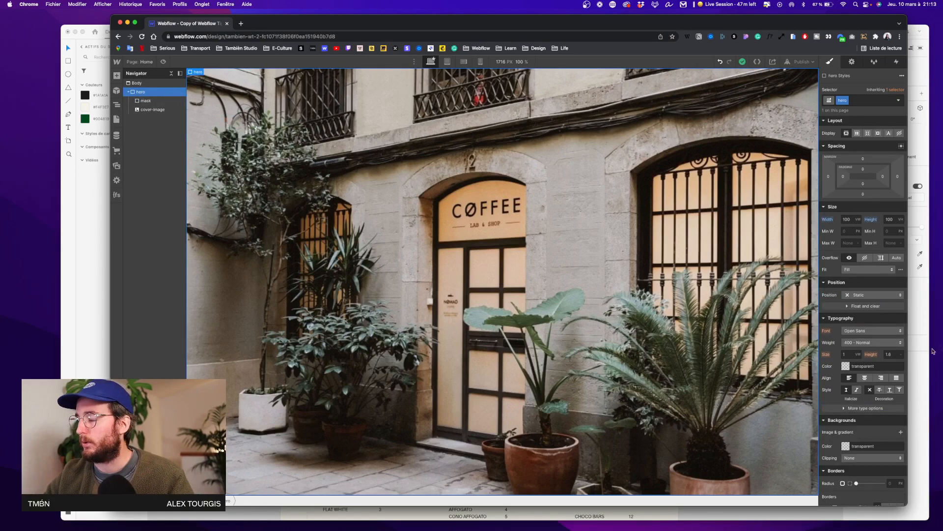
{"action": "left_click", "coordinate": [859, 294]}
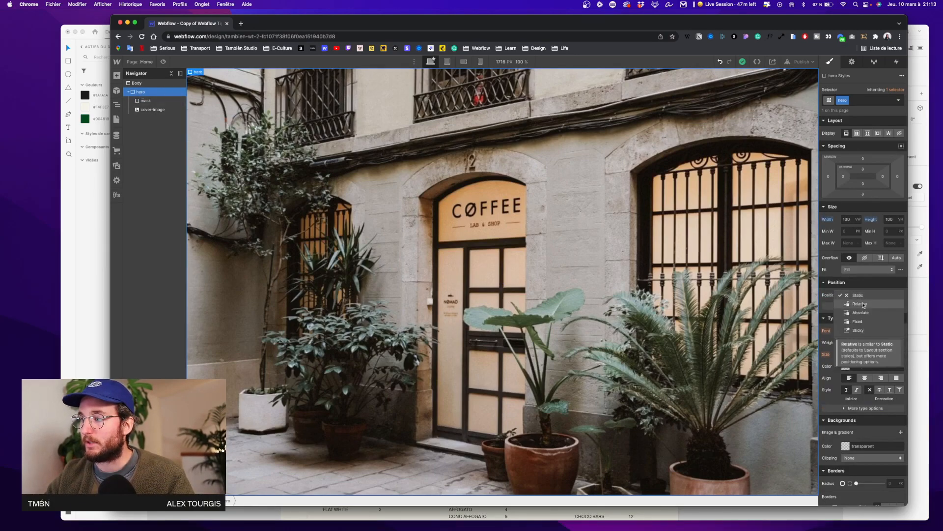
{"action": "left_click", "coordinate": [860, 303]}
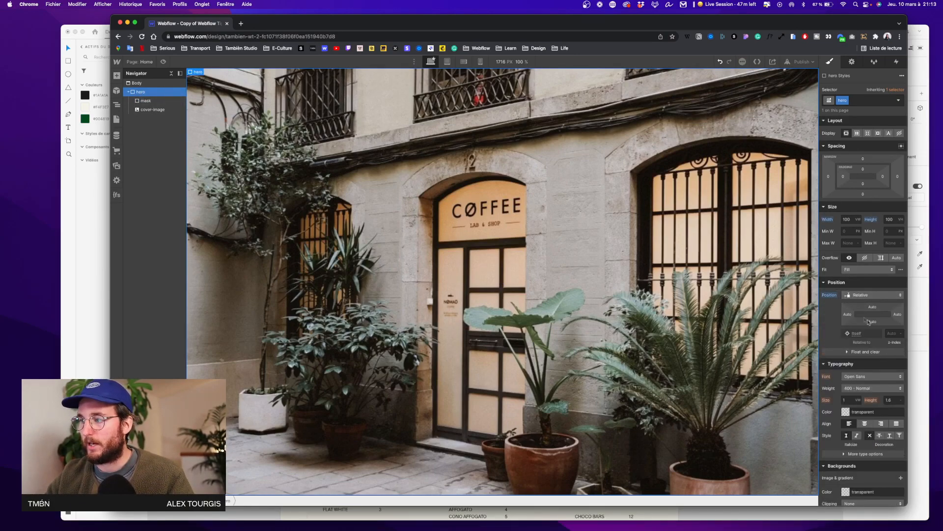
Step: Give the mask block inside hero a semi-transparent black background colour
{"action": "left_click", "coordinate": [150, 110]}
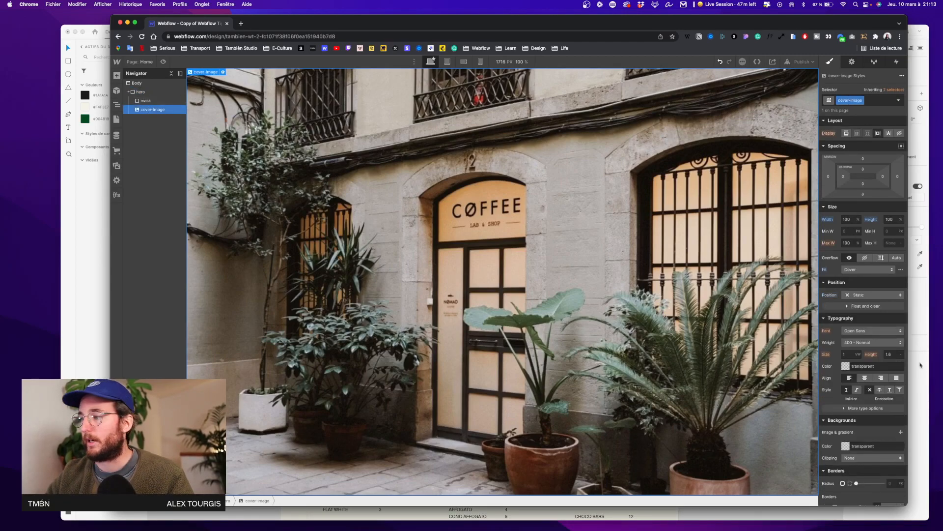
{"action": "left_click", "coordinate": [150, 101]}
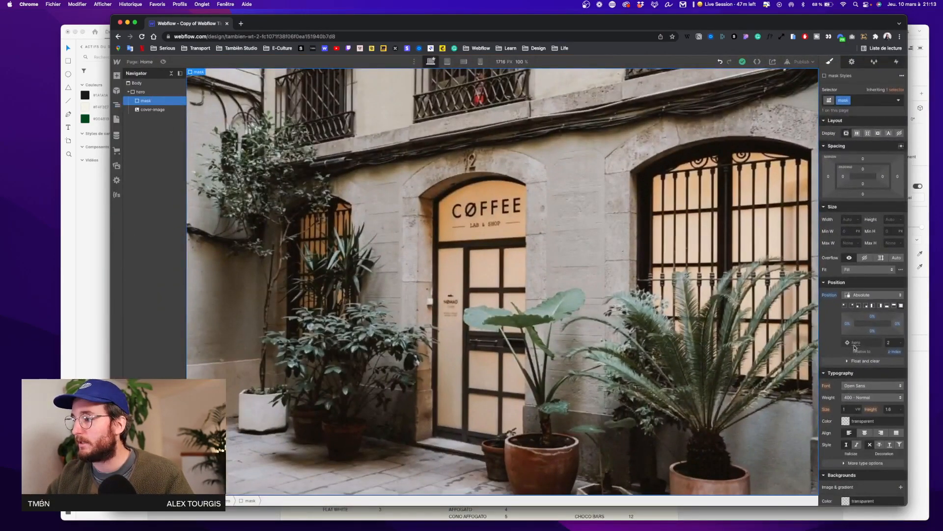
{"action": "scroll", "coordinate": [855, 381], "scroll_direction": "down", "scroll_amount": 5}
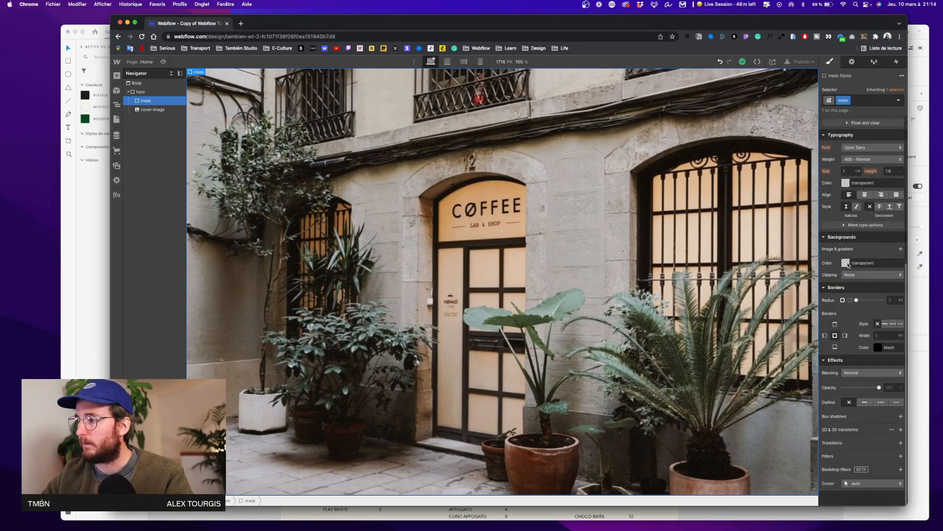
{"action": "left_click", "coordinate": [845, 263]}
{"action": "left_click_drag", "start_coordinate": [840, 314], "coordinate": [791, 354]}
{"action": "mouse_move", "coordinate": [870, 339]}
{"action": "left_mouse_down"}
{"action": "mouse_move", "coordinate": [858, 340]}
{"action": "mouse_move", "coordinate": [869, 339]}
{"action": "left_mouse_up"}
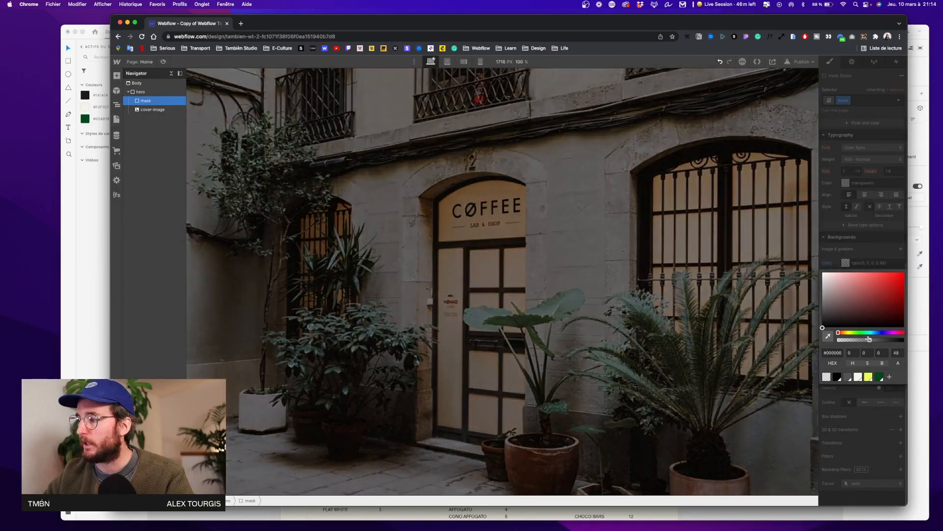
Step: Compare the darkened photo with the Adobe XD mockup and set the mask colour's opacity to 40% in Webflow
{"action": "key", "text": "ctrl+Up"}
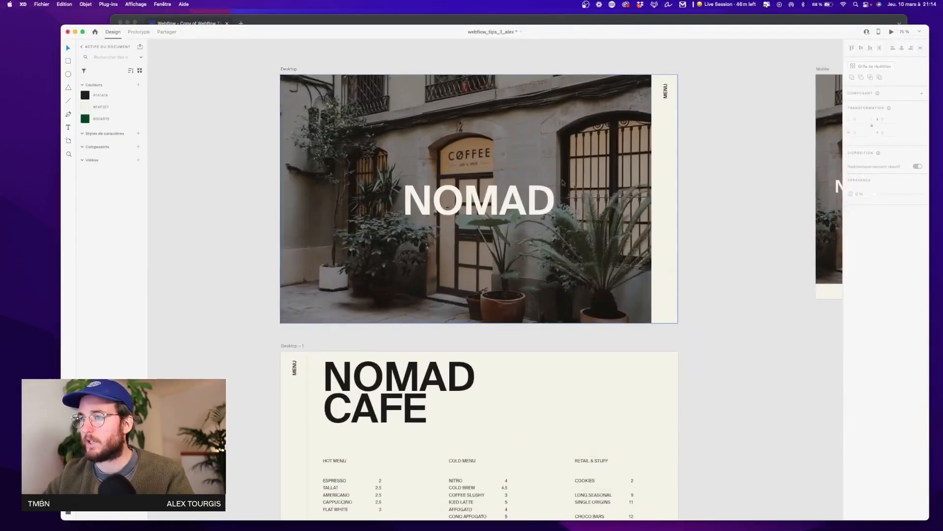
{"action": "key", "text": "ctrl+Up"}
{"action": "left_click", "coordinate": [853, 310]}
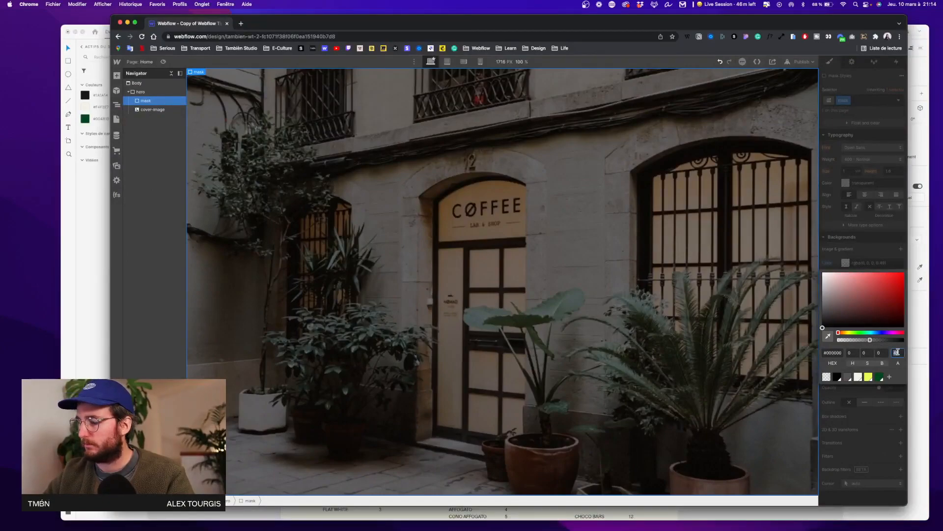
{"action": "key", "text": "Return"}
{"action": "left_click", "coordinate": [872, 162]}
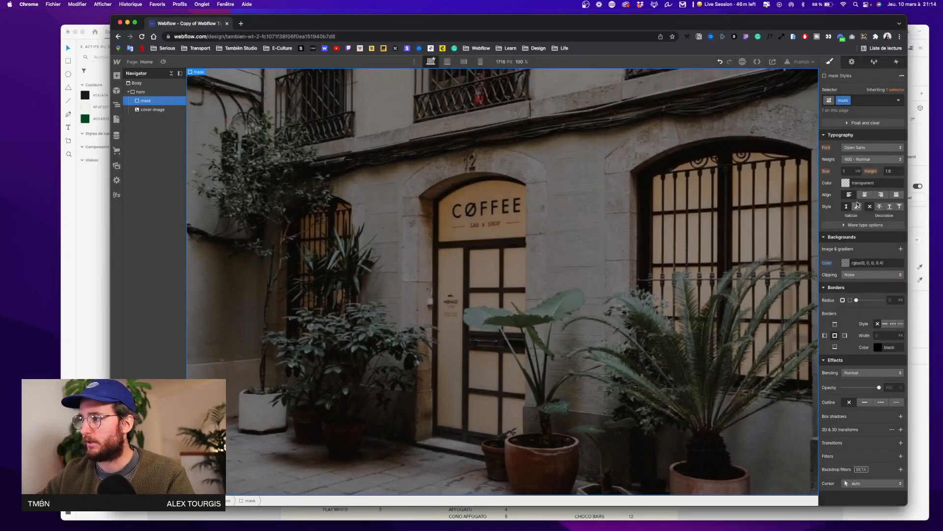
Step: Add an H1 heading inside hero, above the mask block
{"action": "left_click", "coordinate": [167, 93]}
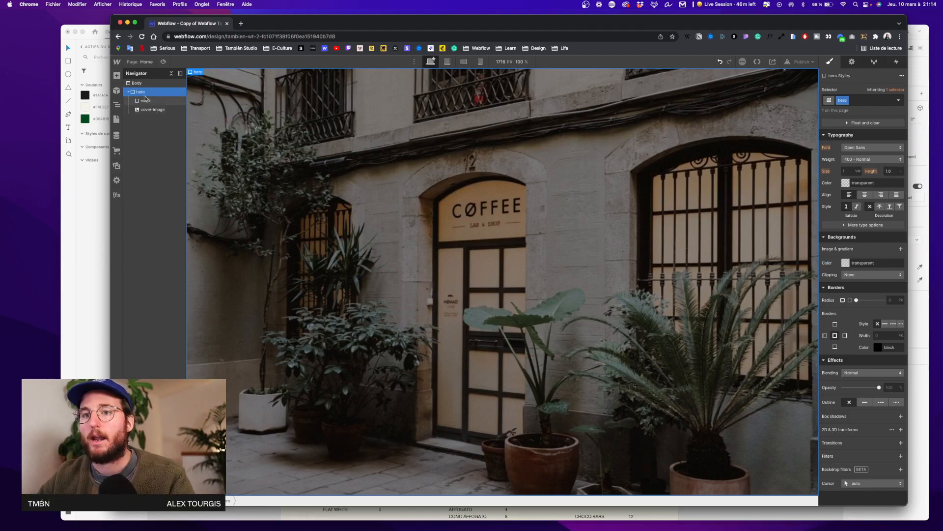
{"action": "left_click", "coordinate": [156, 109]}
{"action": "key", "text": "a"}
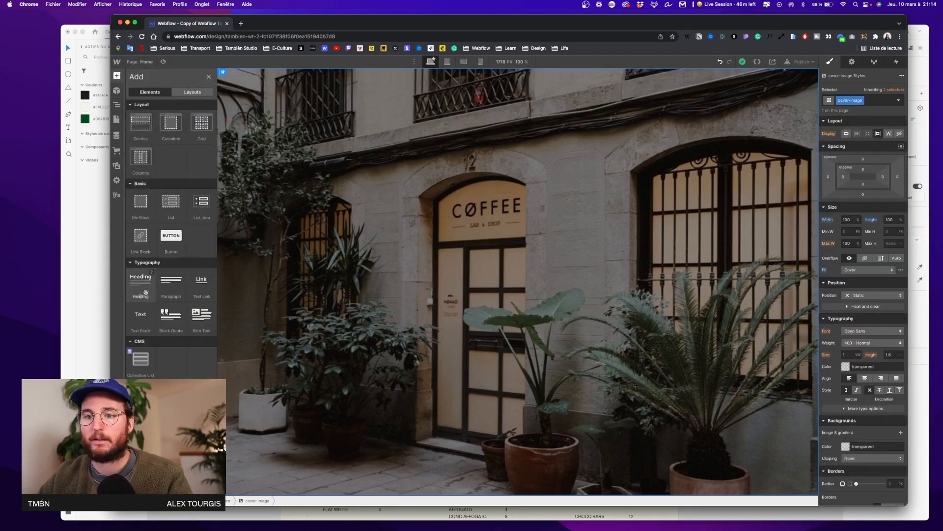
{"action": "left_click_drag", "start_coordinate": [141, 280], "coordinate": [157, 100]}
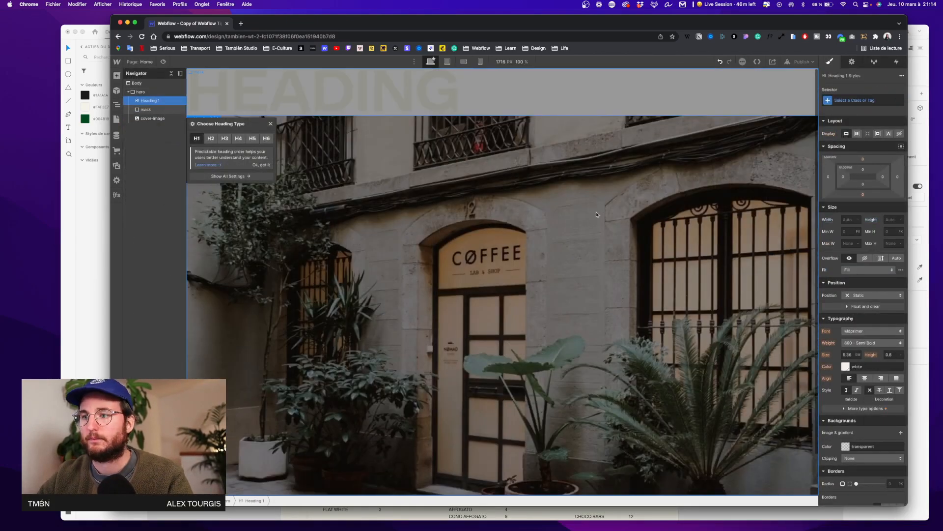
{"action": "left_click", "coordinate": [270, 125]}
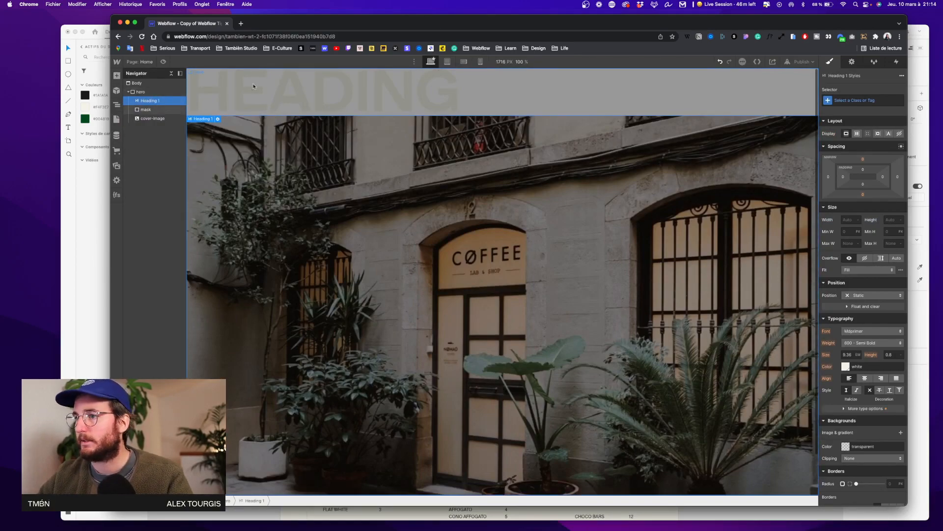
Step: Set the cover image's position to Absolute at 0% on all sides with a z-index of 1
{"action": "left_click", "coordinate": [159, 118]}
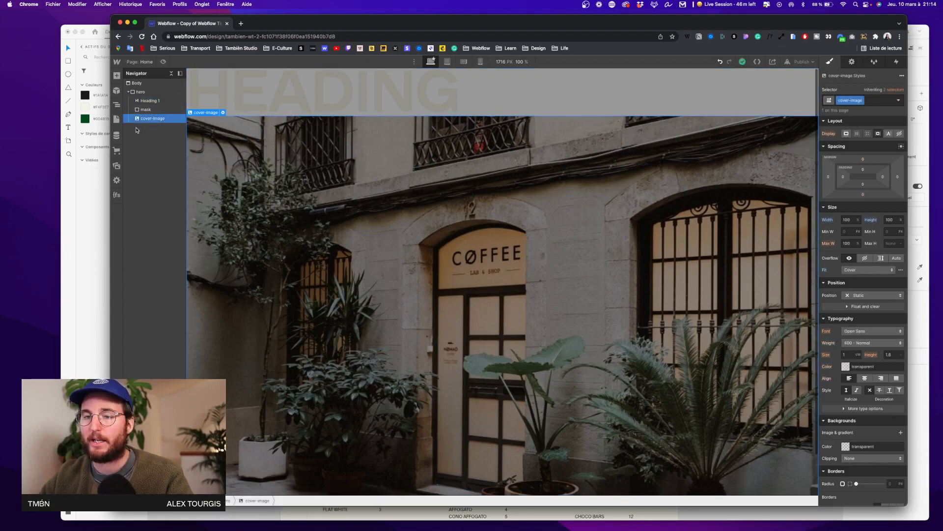
{"action": "left_click", "coordinate": [876, 296]}
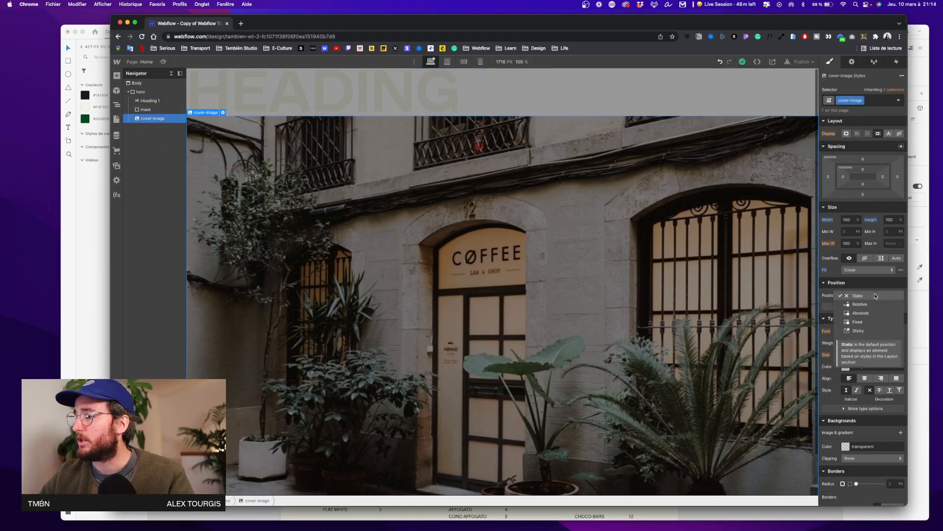
{"action": "left_click", "coordinate": [871, 313]}
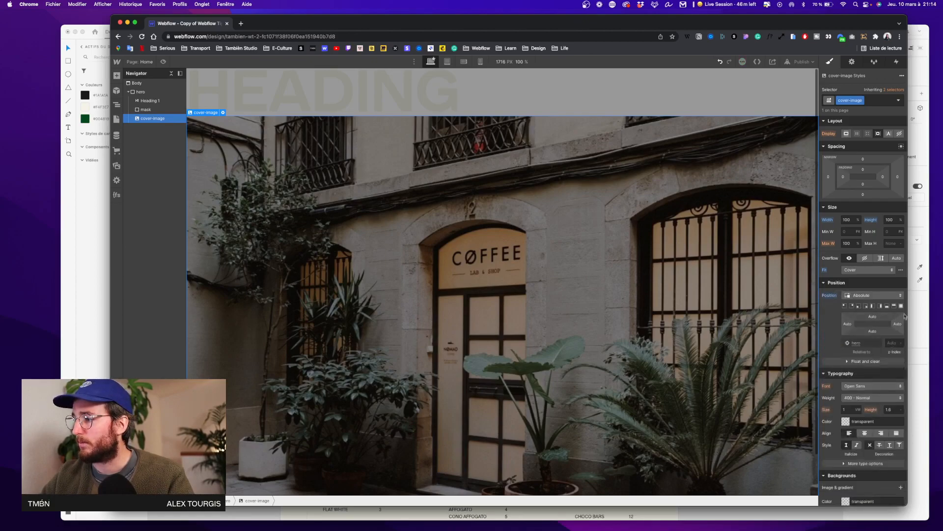
{"action": "left_click", "coordinate": [901, 306]}
{"action": "left_click", "coordinate": [894, 342]}
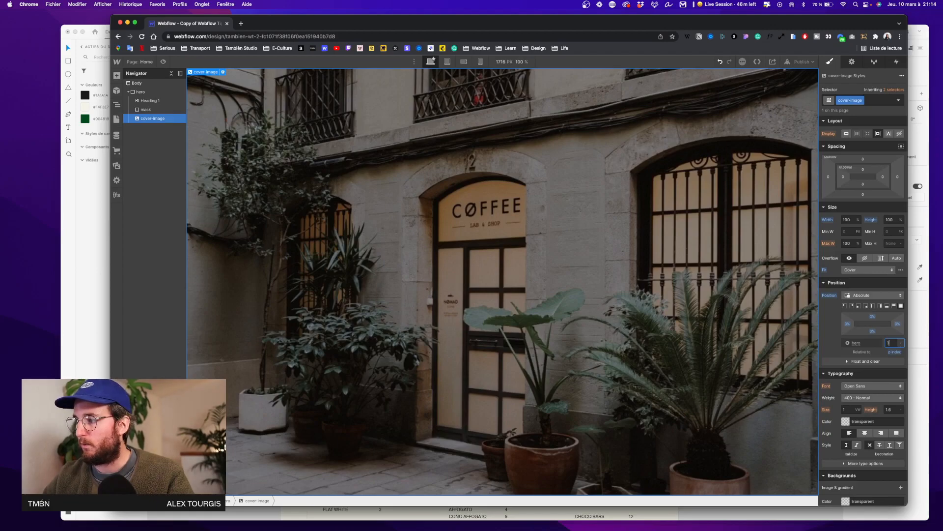
Step: Give the heading the class hero-title, Relative position and a z-index of 3
{"action": "left_click", "coordinate": [150, 101]}
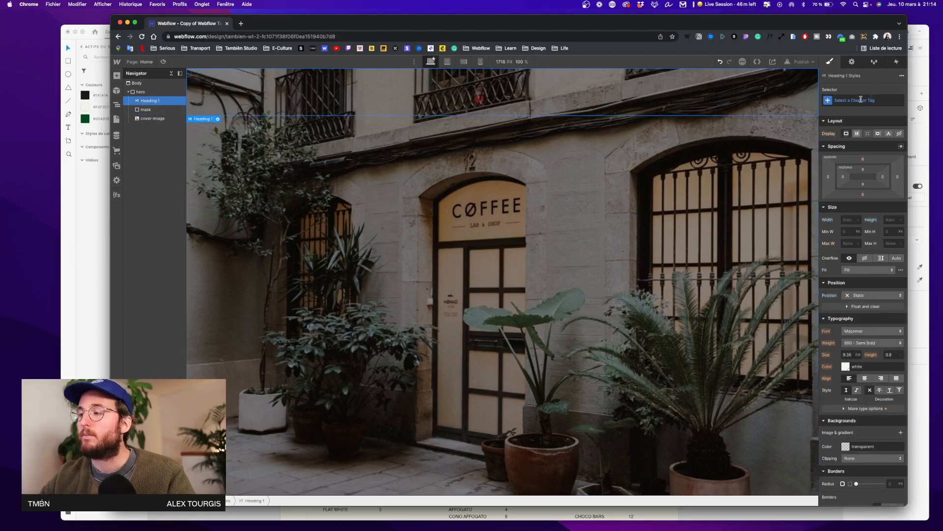
{"action": "left_click", "coordinate": [860, 101]}
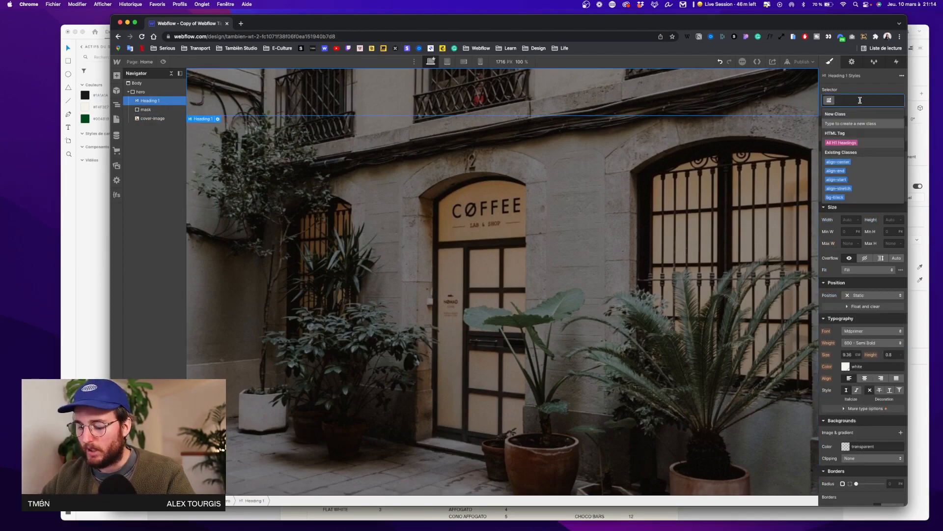
{"action": "type", "text": "hea"}
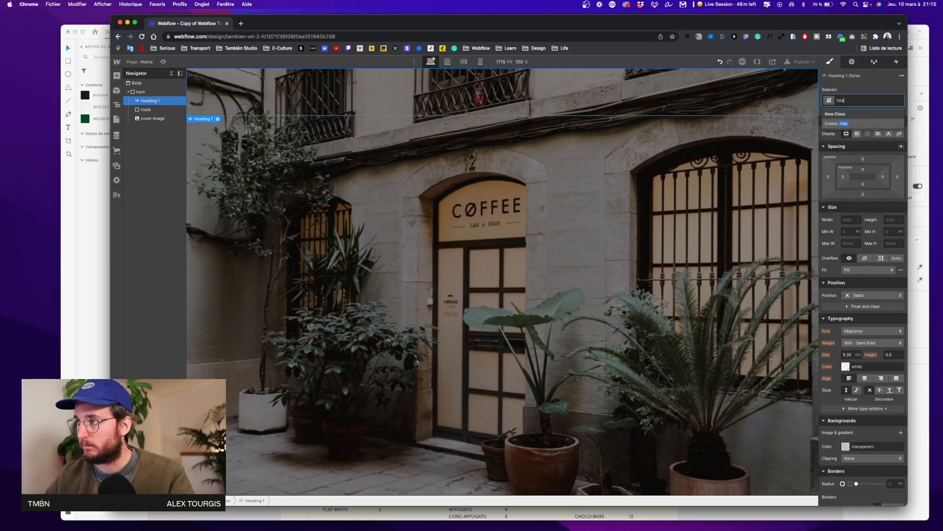
{"action": "key", "text": "BackSpace"}
{"action": "key", "text": "BackSpace"}
{"action": "key", "text": "BackSpace"}
{"action": "type", "text": "hero-title"}
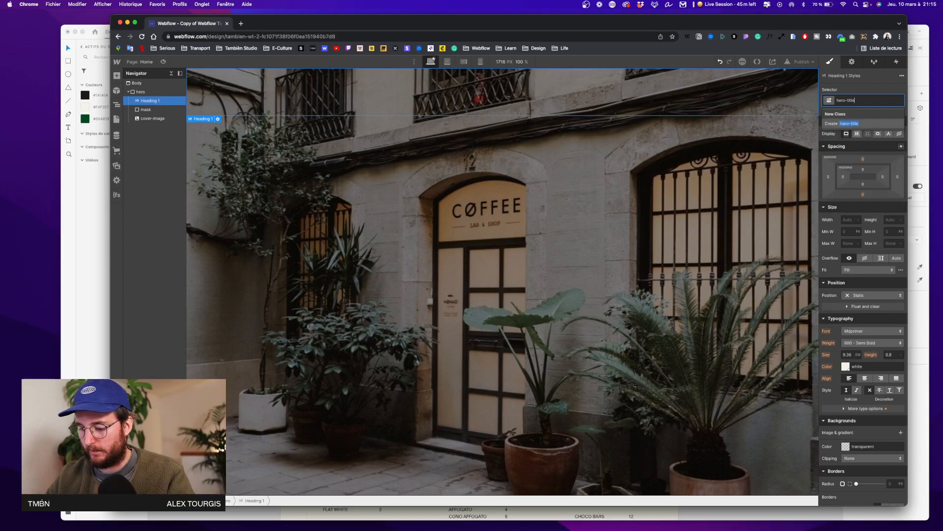
{"action": "key", "text": "Return"}
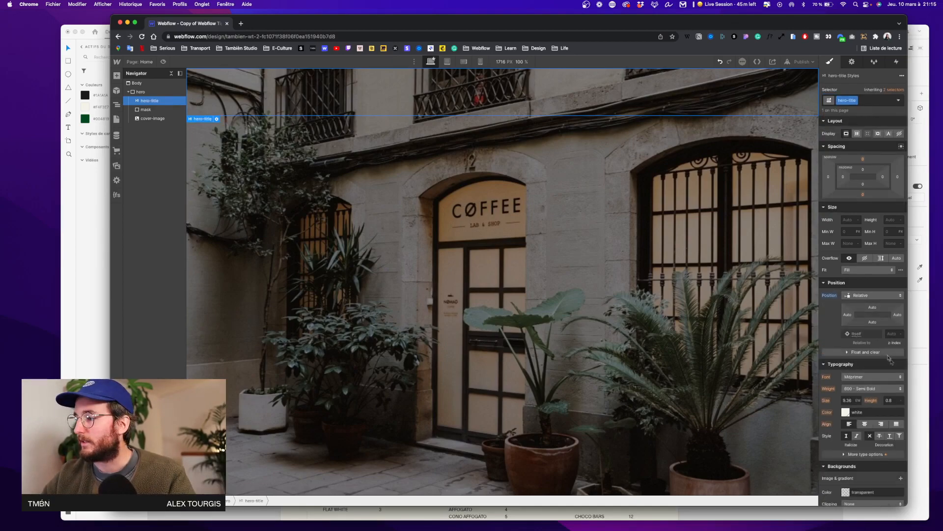
{"action": "type", "text": "3"}
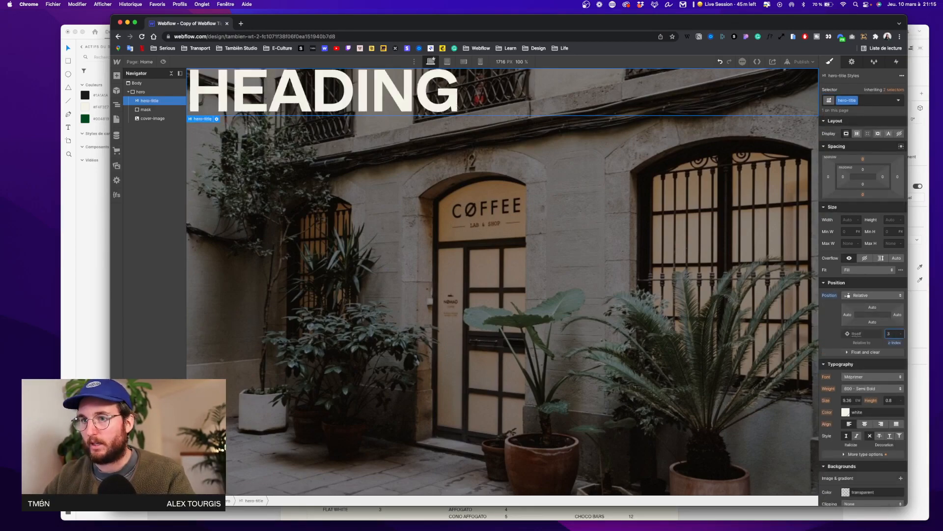
Step: Make the hero block a horizontal flex layout with its children centred in both align and justify
{"action": "left_click", "coordinate": [158, 91]}
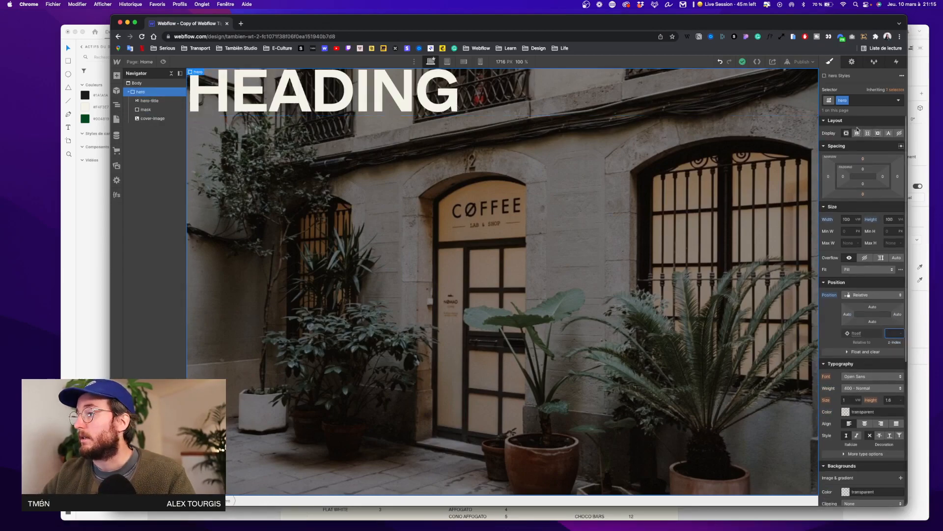
{"action": "left_click", "coordinate": [857, 133]}
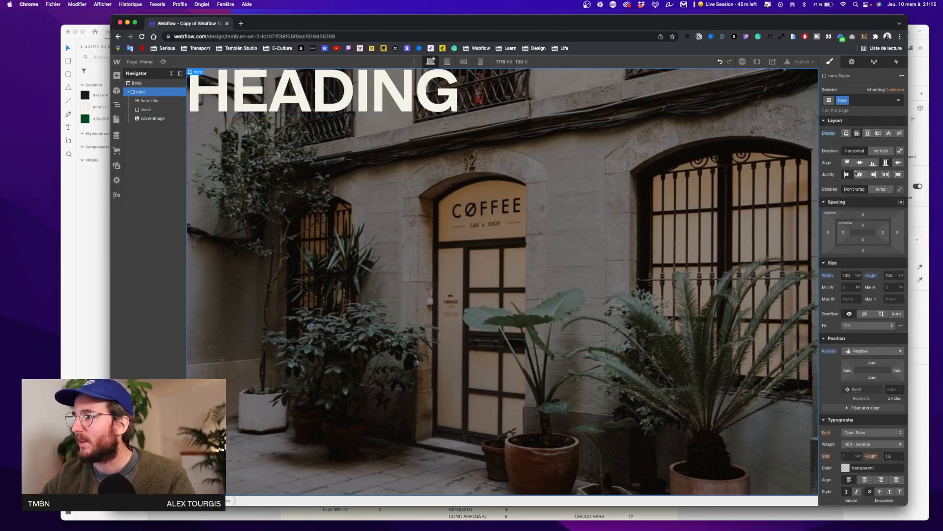
{"action": "left_click", "coordinate": [860, 163]}
{"action": "left_click", "coordinate": [860, 174]}
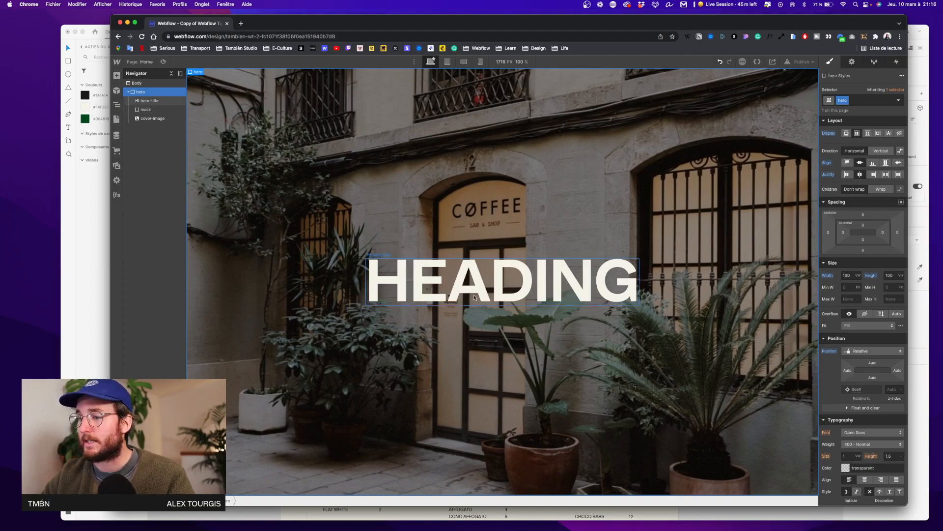
Step: Check the title in the Adobe XD mockup and replace the hero heading text in Webflow with NOMAD
{"action": "left_click", "coordinate": [590, 282]}
{"action": "key", "text": "ctrl+Up"}
{"action": "left_click", "coordinate": [851, 261]}
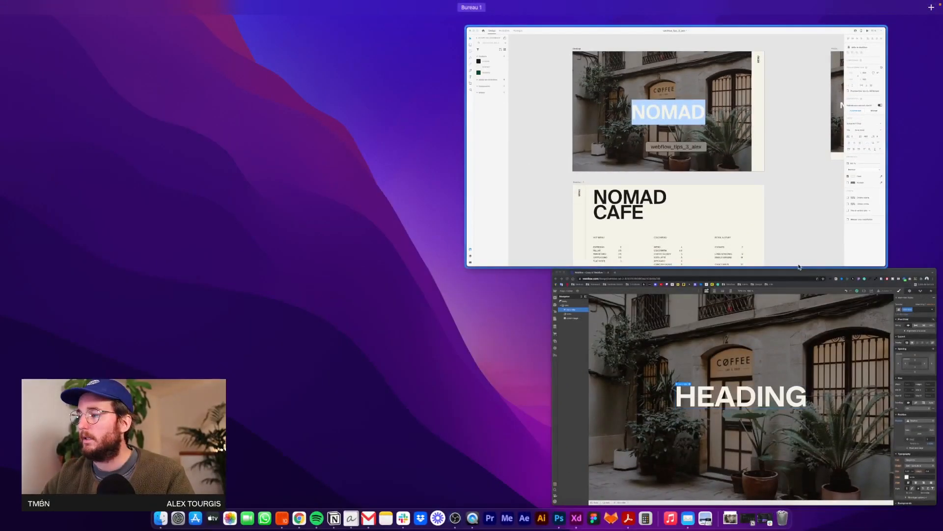
{"action": "left_click", "coordinate": [797, 264]}
{"action": "key", "text": "ctrl+Up"}
{"action": "left_click", "coordinate": [683, 339]}
{"action": "double_click", "coordinate": [533, 289]}
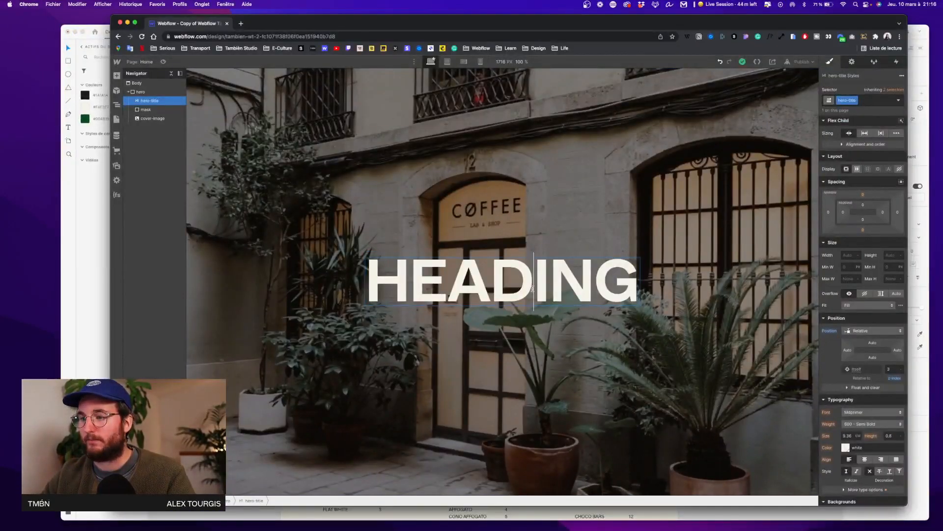
{"action": "type", "text": "NOMAD"}
{"action": "key", "text": "super+a"}
{"action": "type", "text": "NOMAD"}
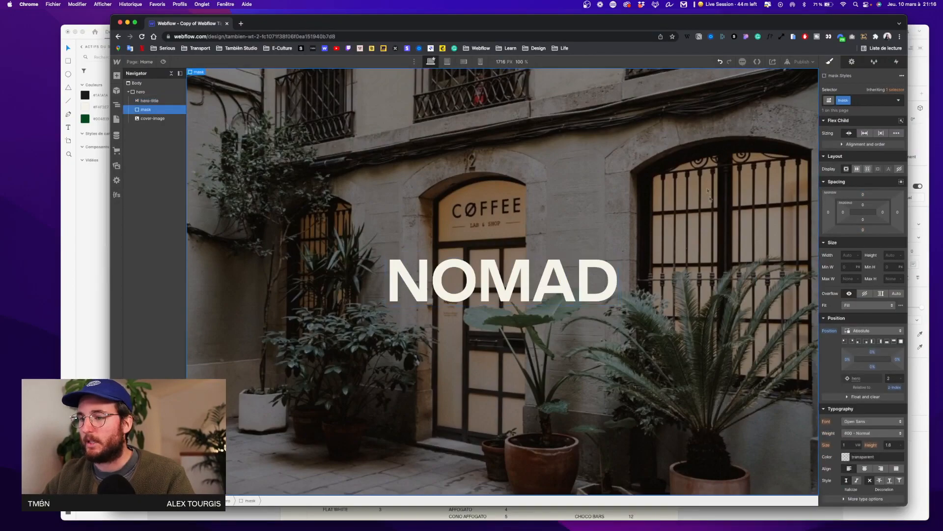
Step: Preview the hero in a smaller browser window and review the café menu artboard in the Adobe XD mockup
{"action": "left_click", "coordinate": [163, 61]}
{"action": "left_click_drag", "start_coordinate": [908, 506], "coordinate": [770, 423]}
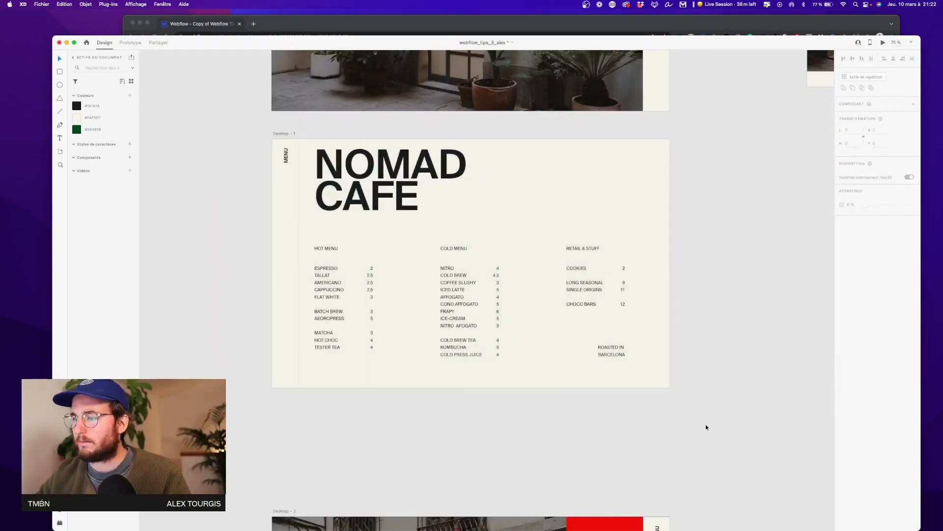
{"action": "left_click_drag", "start_coordinate": [705, 423], "coordinate": [235, 125]}
{"action": "left_click", "coordinate": [227, 154]}
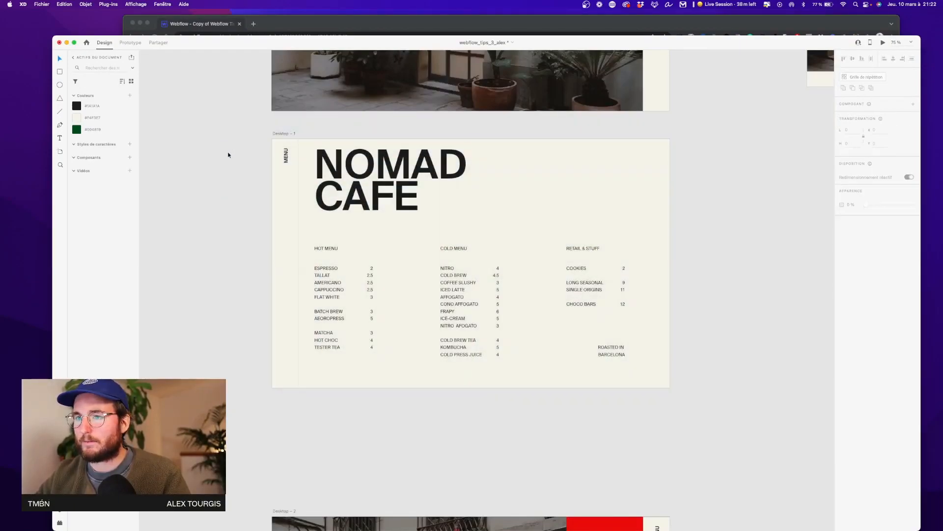
{"action": "key", "text": "ctrl+Up"}
{"action": "left_click", "coordinate": [619, 314]}
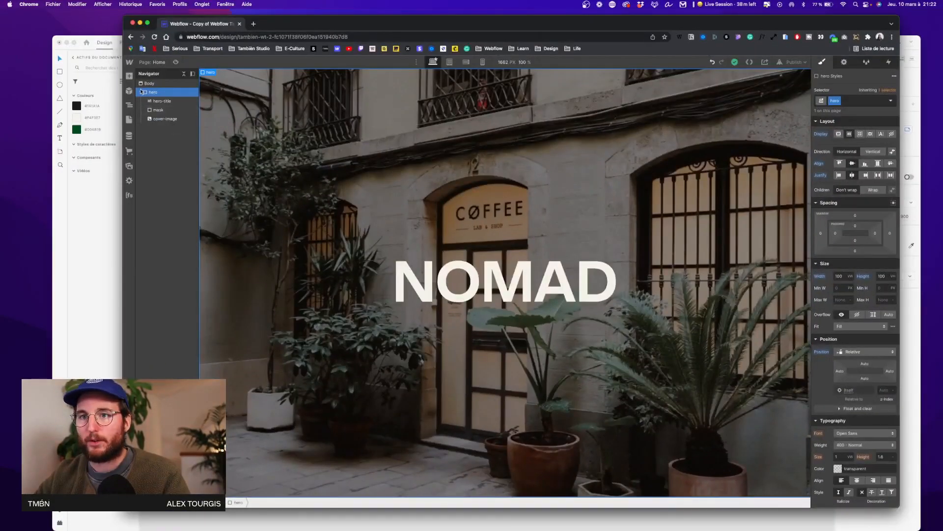
Step: Add a div block to the body above hero and give it the class menu
{"action": "left_click", "coordinate": [142, 93]}
{"action": "left_click", "coordinate": [129, 76]}
{"action": "left_click_drag", "start_coordinate": [147, 206], "coordinate": [153, 86]}
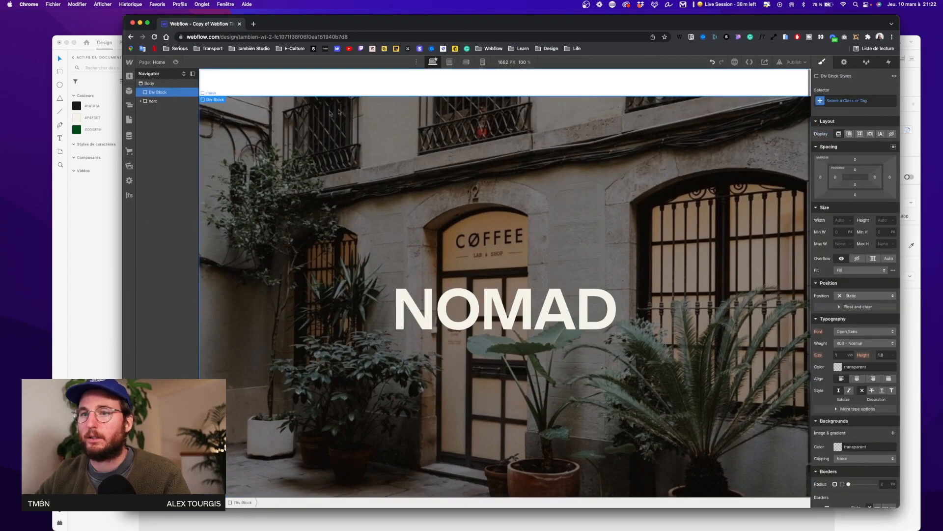
{"action": "key", "text": "super+Return"}
{"action": "type", "text": "menu"}
{"action": "key", "text": "Return"}
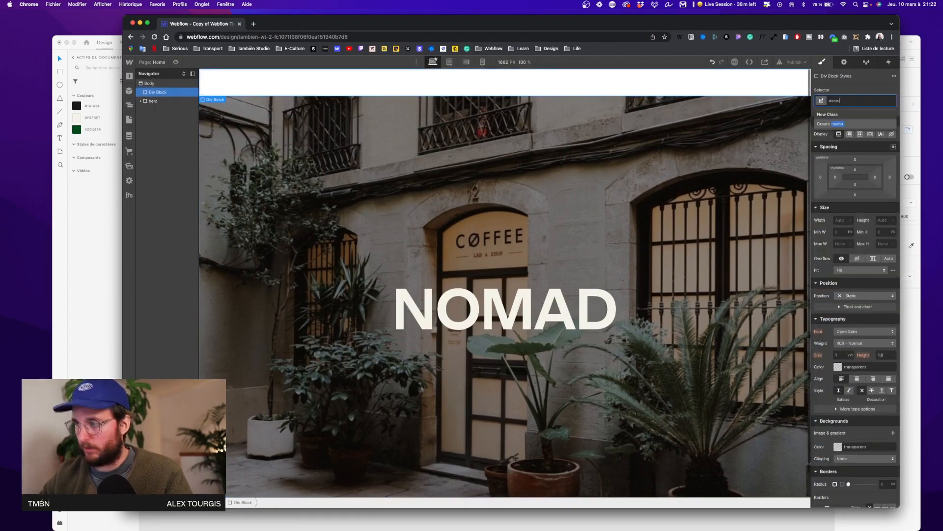
Step: Position the menu block absolutely and anchor it to all four sides of the body
{"action": "left_click", "coordinate": [858, 295]}
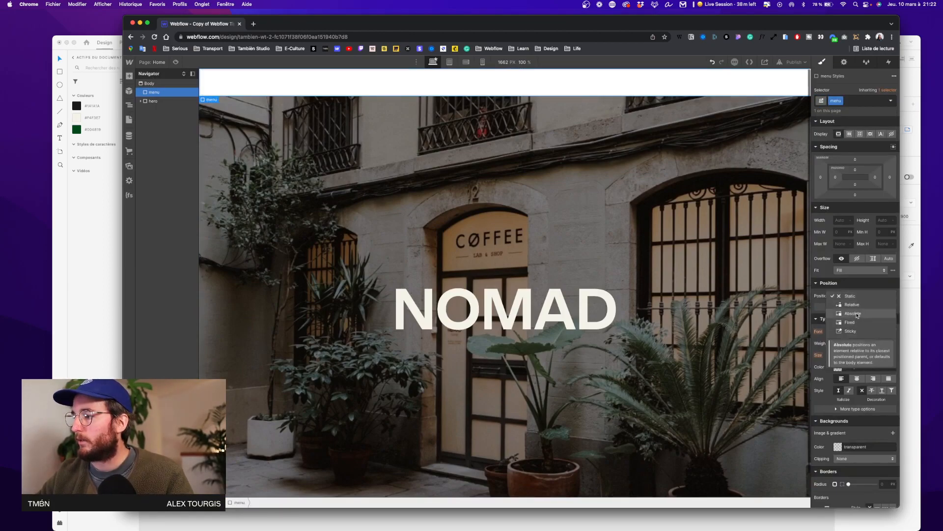
{"action": "left_click", "coordinate": [853, 313]}
{"action": "left_click", "coordinate": [894, 307]}
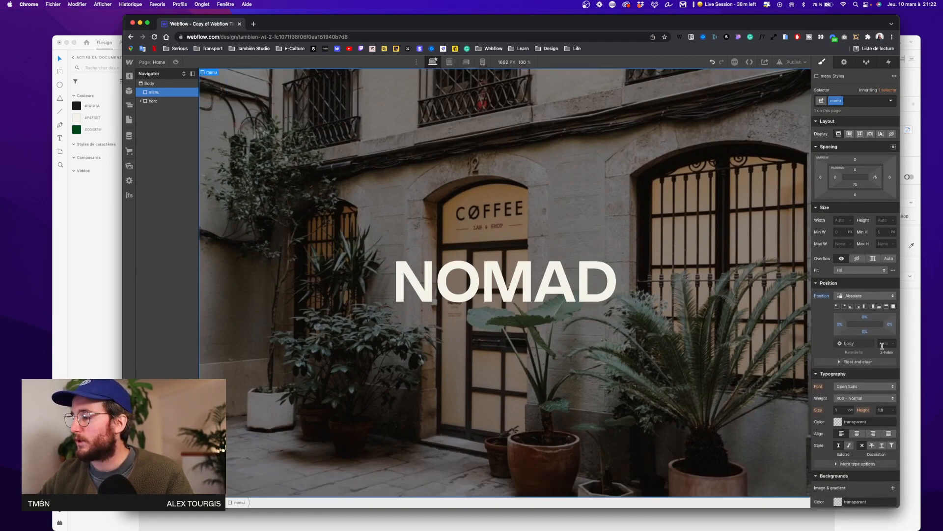
Step: Set the menu block's width to 100vw and its height to 100vh
{"action": "left_click", "coordinate": [843, 220]}
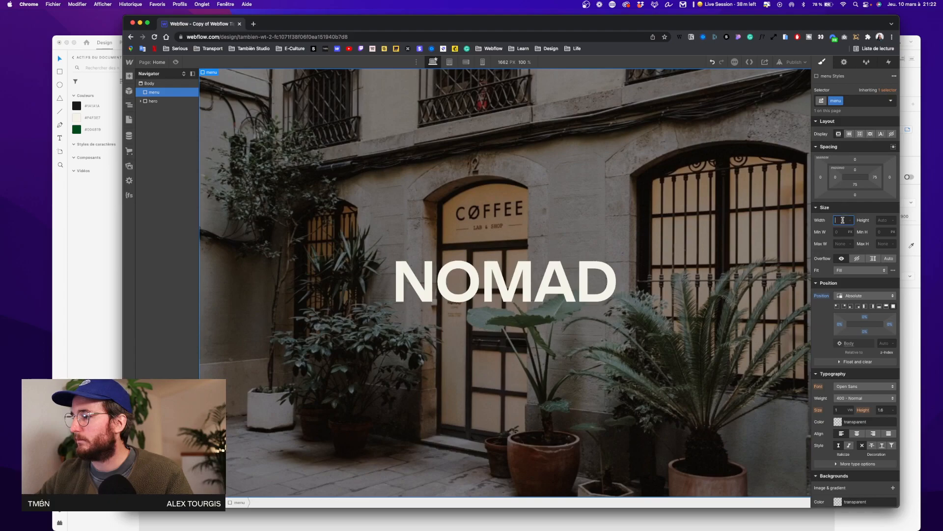
{"action": "type", "text": "100vw"}
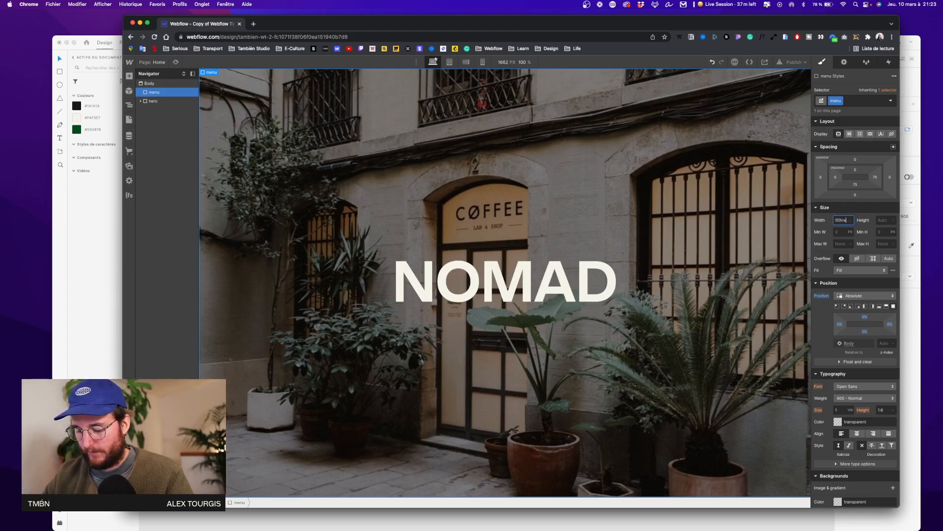
{"action": "key", "text": "Return"}
{"action": "left_click", "coordinate": [882, 218]}
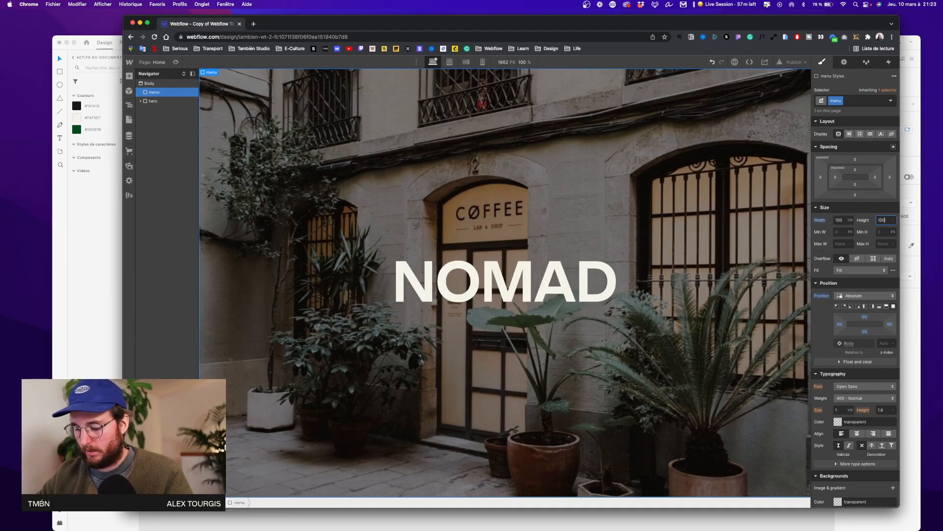
{"action": "type", "text": "100vh"}
{"action": "key", "text": "Return"}
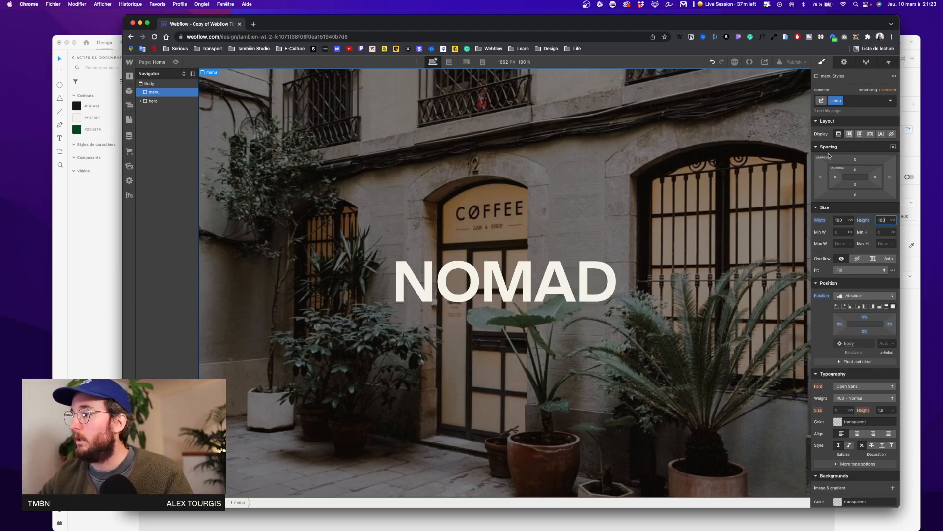
Step: Give the menu block the White swatch as its background color
{"action": "scroll", "coordinate": [862, 387], "scroll_direction": "down", "scroll_amount": 8}
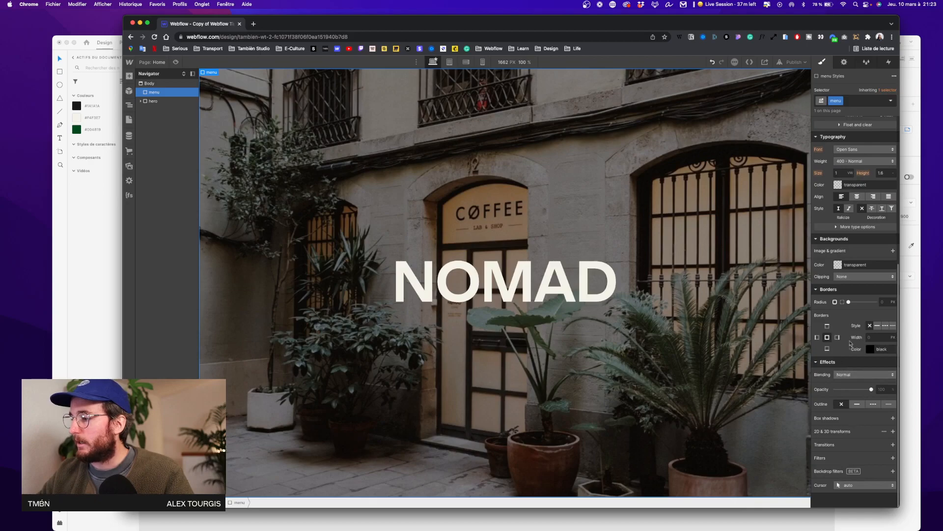
{"action": "left_click", "coordinate": [838, 264]}
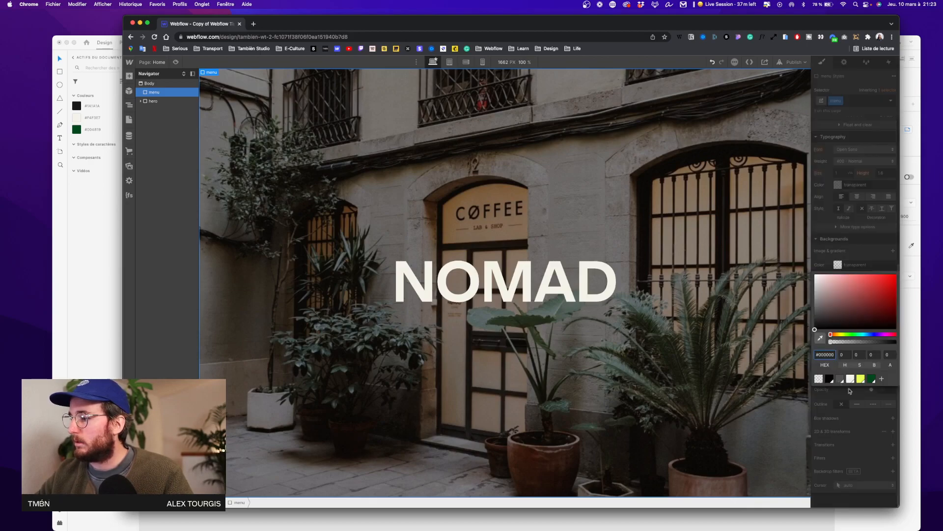
{"action": "left_click", "coordinate": [850, 379]}
{"action": "left_click", "coordinate": [866, 228]}
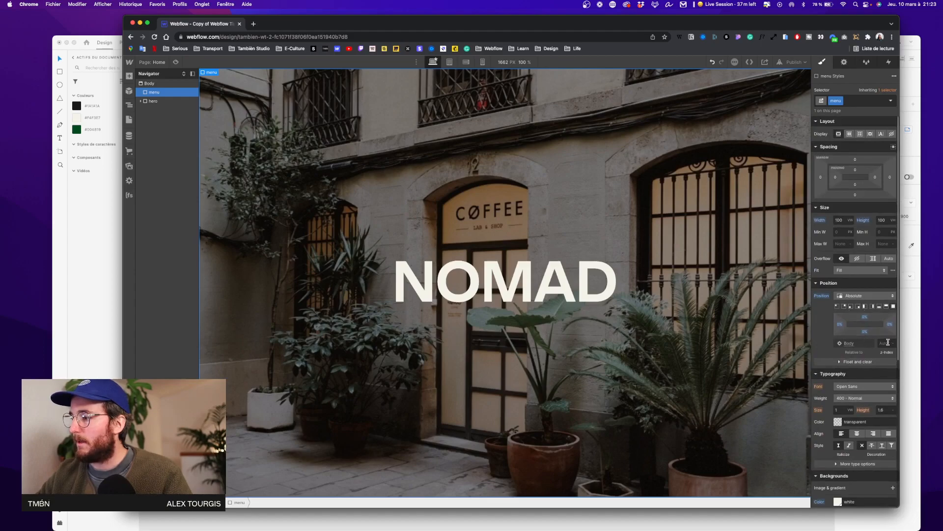
Step: Set the z-index to 5 for the menu block and to 1 for the hero block
{"action": "left_click", "coordinate": [884, 344]}
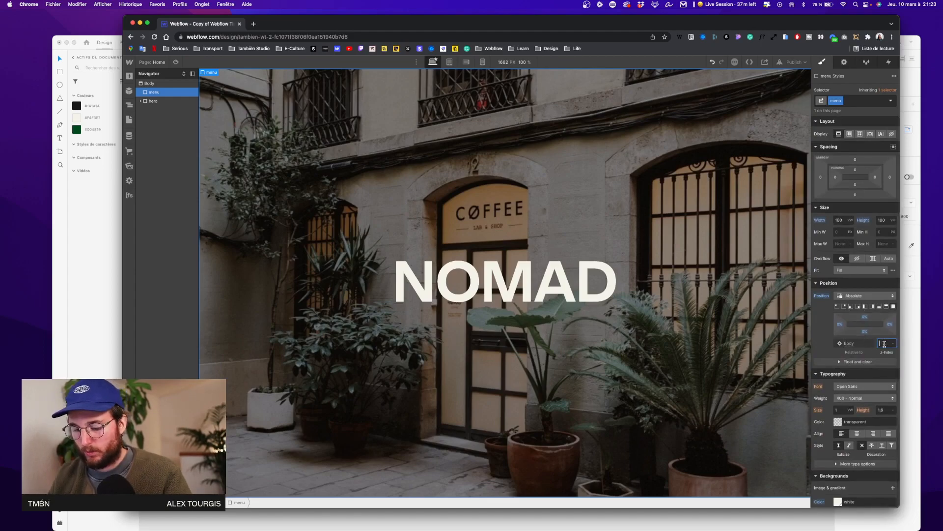
{"action": "type", "text": "3"}
{"action": "key", "text": "BackSpace"}
{"action": "type", "text": "5"}
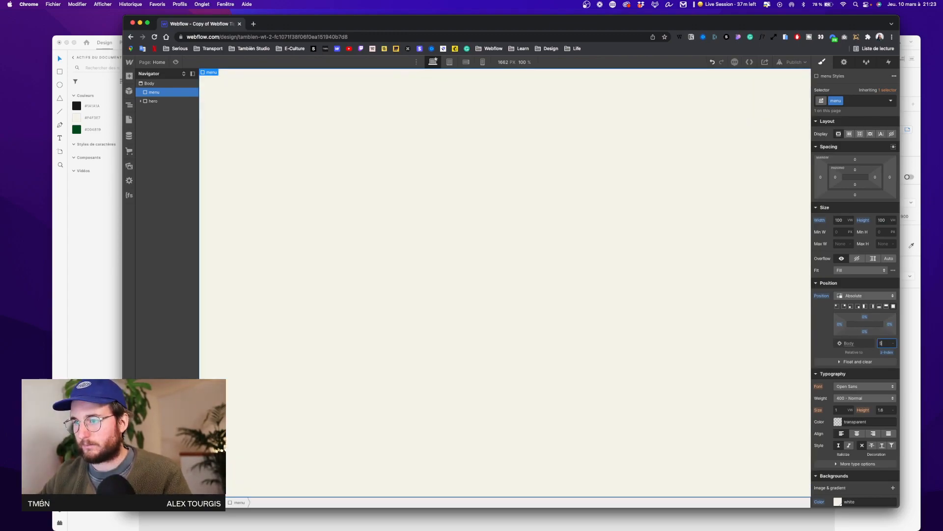
{"action": "left_click", "coordinate": [152, 102]}
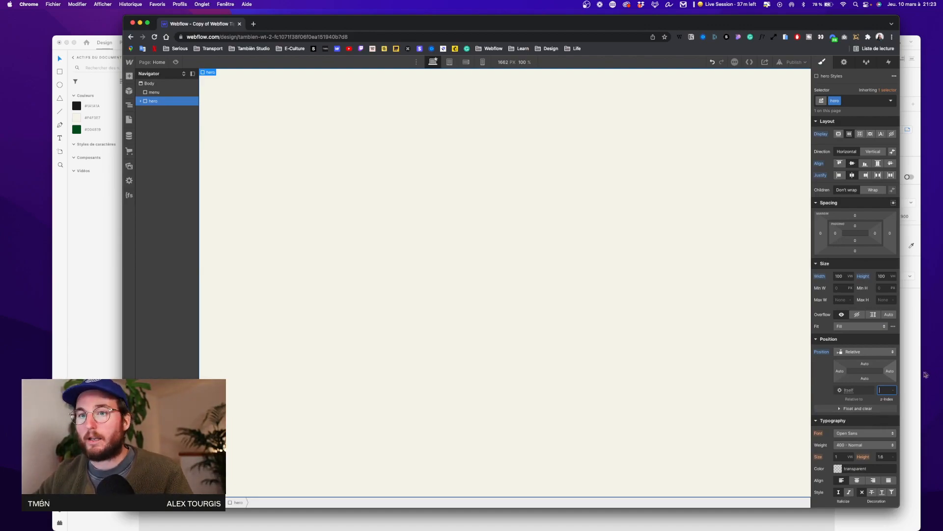
{"action": "type", "text": "1"}
{"action": "left_click", "coordinate": [582, 273]}
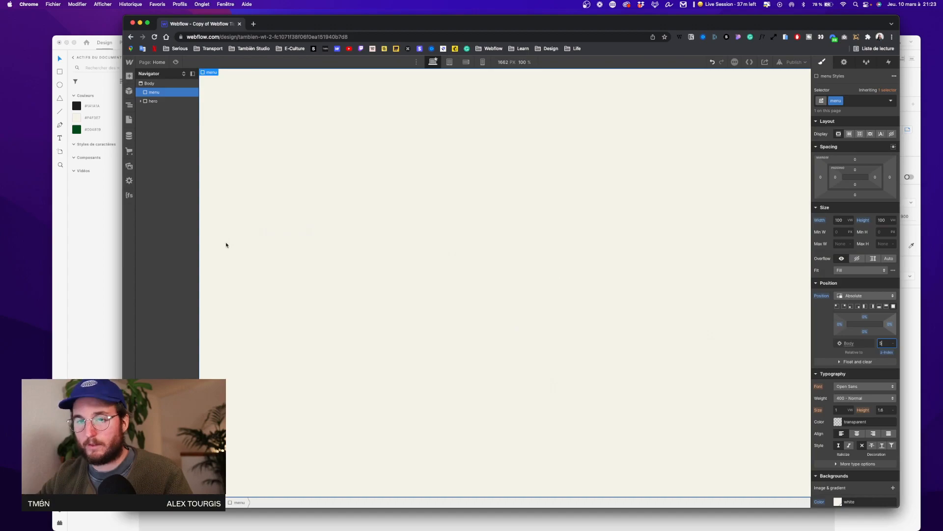
{"action": "left_click", "coordinate": [865, 291]}
Step: Add a div block inside menu and give it the class lateral-menu
{"action": "left_click", "coordinate": [130, 77]}
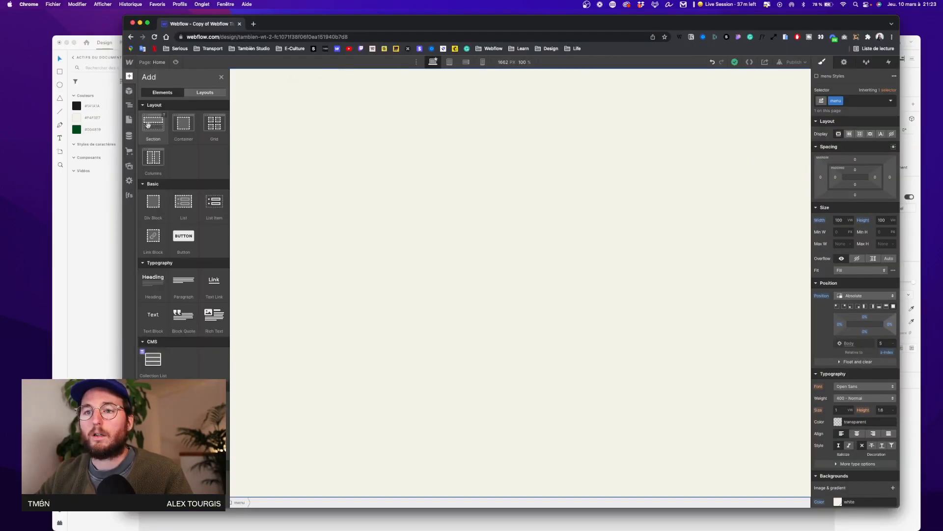
{"action": "left_click_drag", "start_coordinate": [154, 202], "coordinate": [394, 160]}
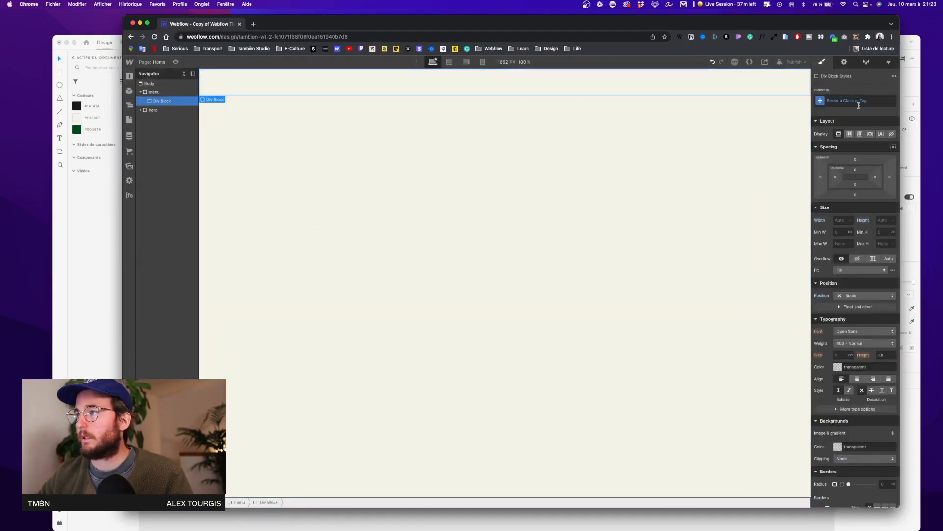
{"action": "left_click", "coordinate": [859, 102]}
{"action": "type", "text": "lateral"}
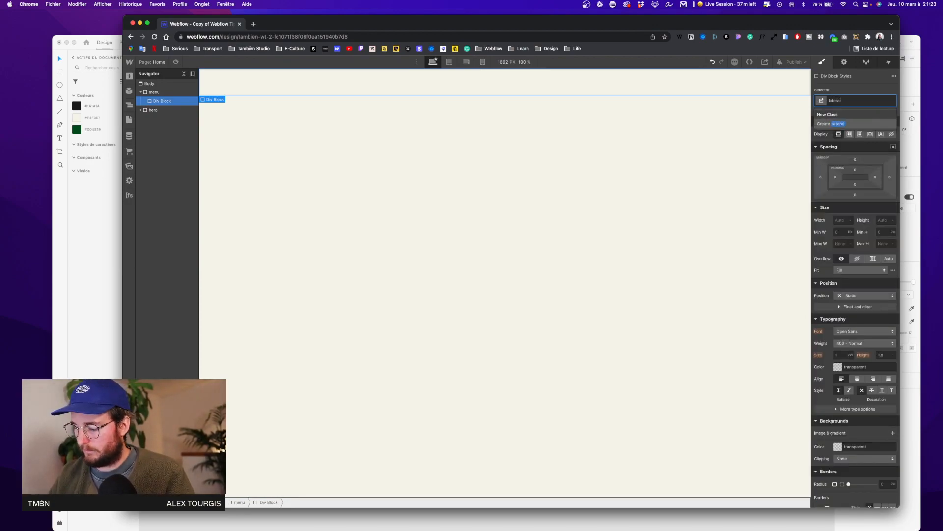
{"action": "type", "text": "-menu"}
{"action": "key", "text": "Return"}
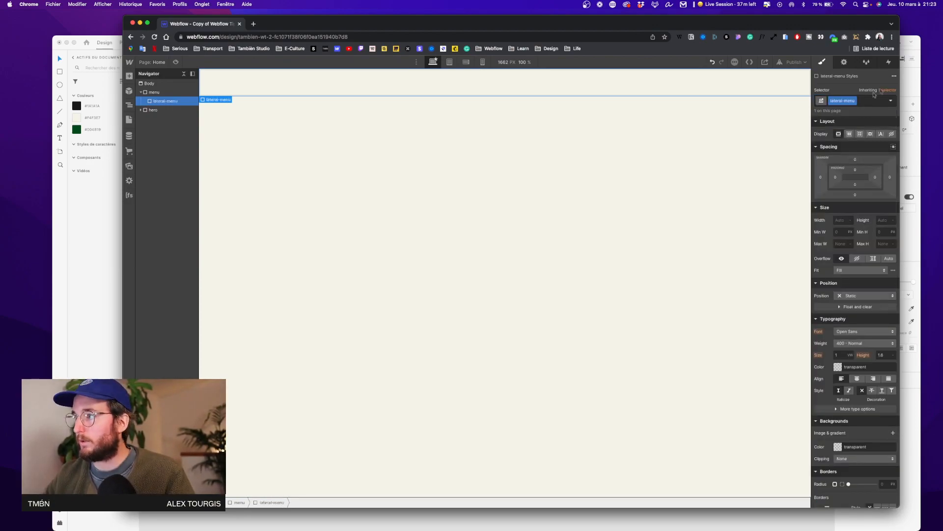
Step: Set the lateral-menu block's height to 100% and its width to 7 em
{"action": "left_click", "coordinate": [843, 222]}
{"action": "left_click", "coordinate": [883, 221]}
{"action": "type", "text": "100"}
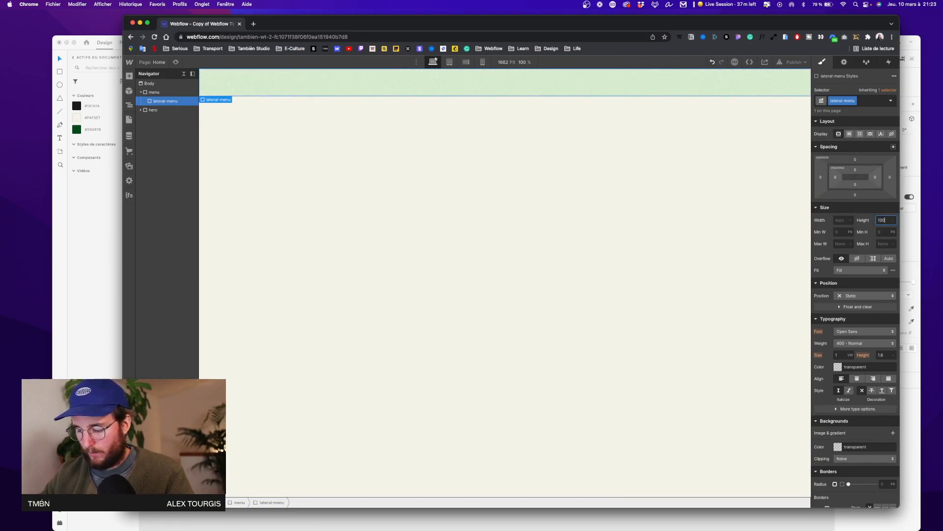
{"action": "key", "text": "shift+Tab"}
{"action": "type", "text": "7"}
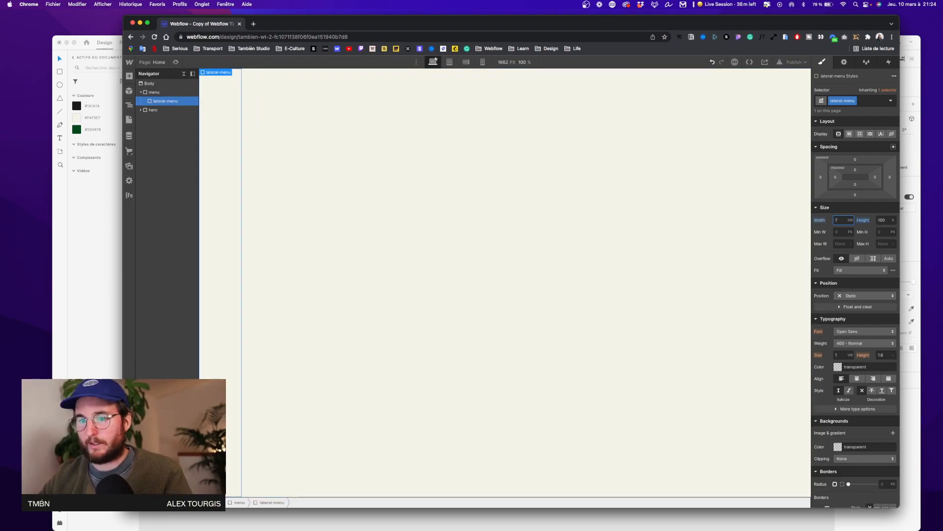
Step: Give lateral-menu a solid 1 px border in semi-transparent black on its right side only
{"action": "scroll", "coordinate": [866, 403], "scroll_direction": "down", "scroll_amount": 5}
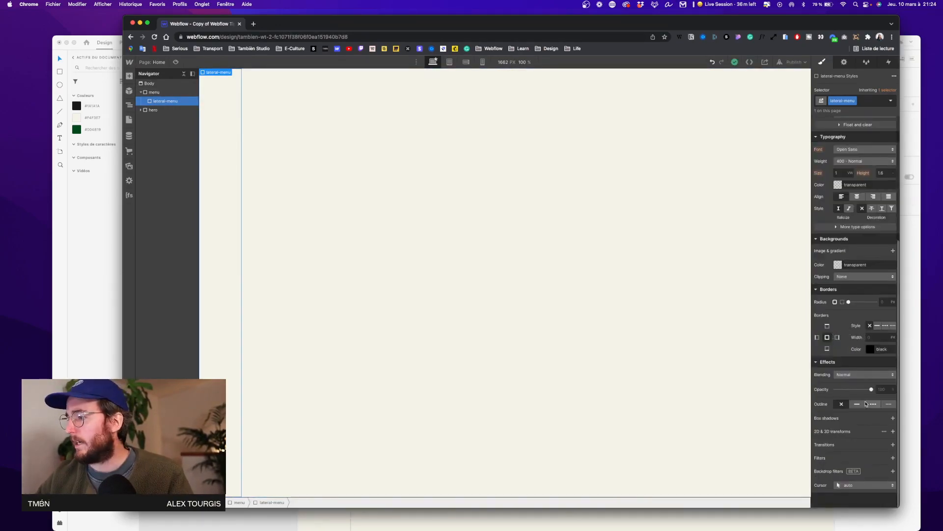
{"action": "left_click", "coordinate": [837, 337]}
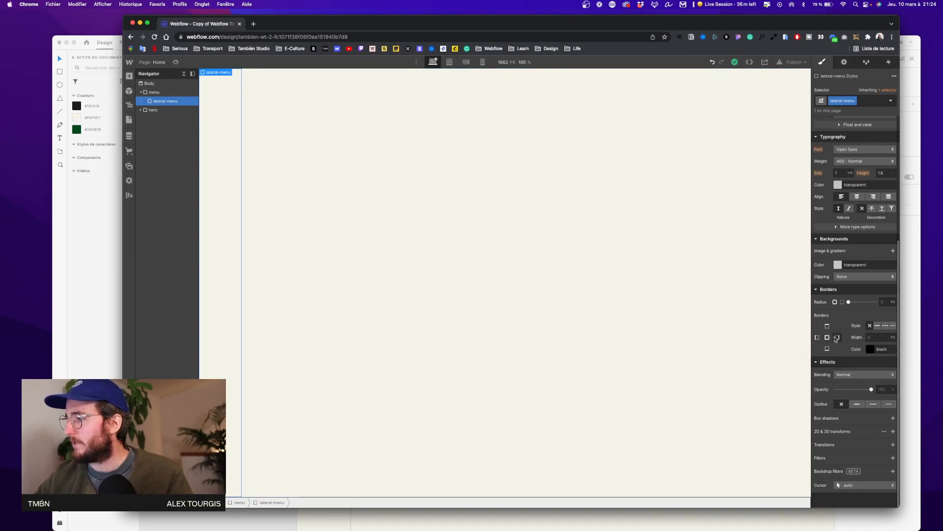
{"action": "left_click", "coordinate": [877, 326]}
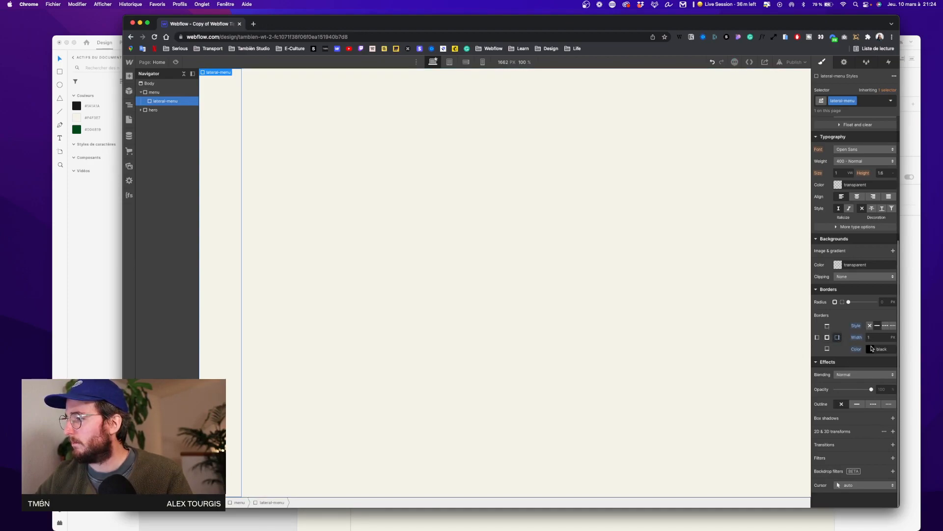
{"action": "left_click", "coordinate": [871, 348]}
{"action": "left_click_drag", "start_coordinate": [859, 431], "coordinate": [839, 425]}
{"action": "left_click", "coordinate": [867, 338]}
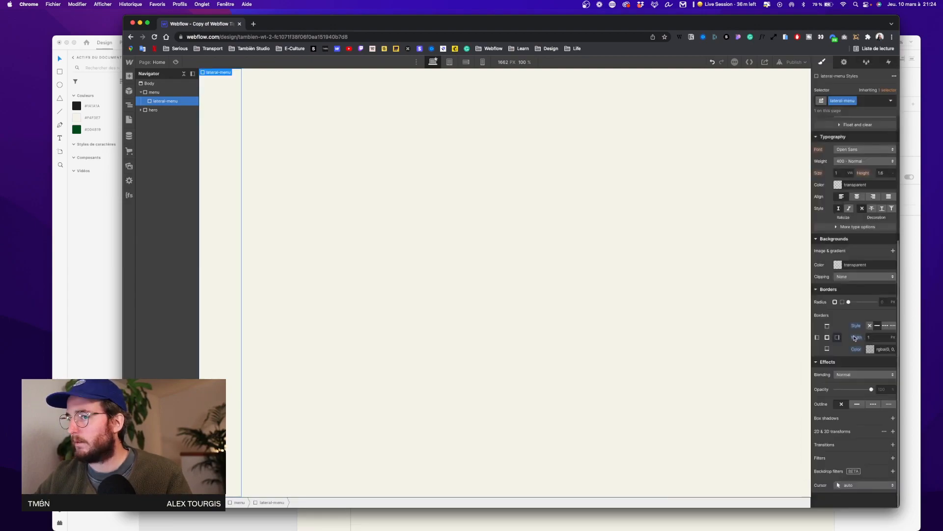
Step: Add a heading inside lateral-menu and set its type to H2
{"action": "left_click", "coordinate": [341, 280]}
{"action": "key", "text": "a"}
{"action": "left_click_drag", "start_coordinate": [148, 295], "coordinate": [214, 194]}
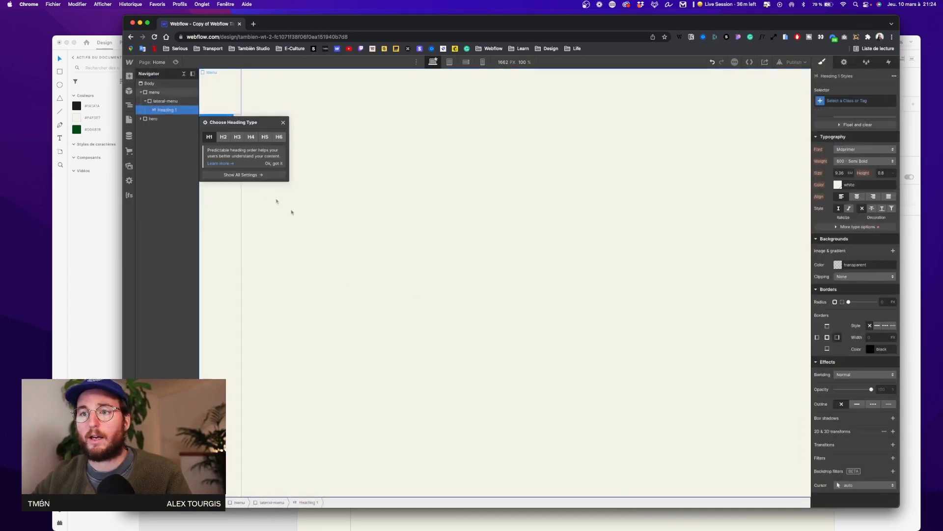
{"action": "left_click", "coordinate": [282, 123]}
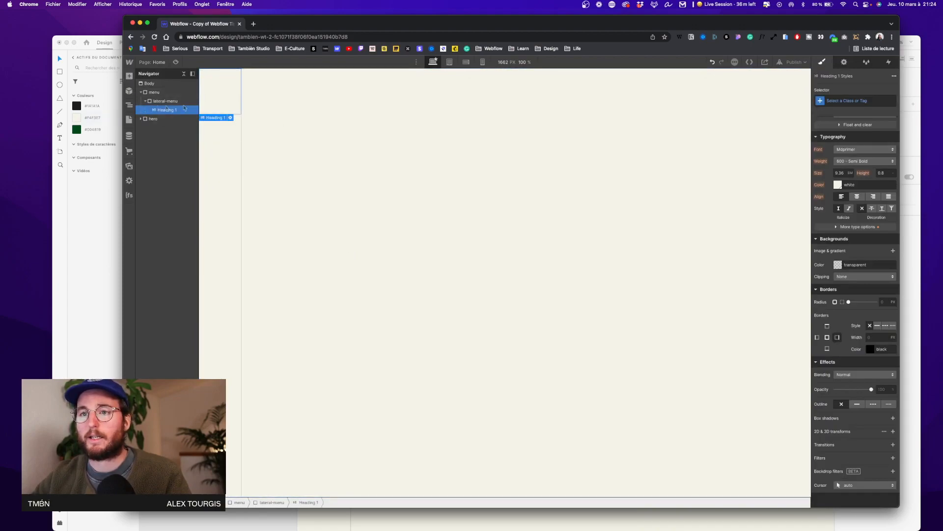
{"action": "left_click", "coordinate": [230, 118]}
{"action": "left_click", "coordinate": [224, 137]}
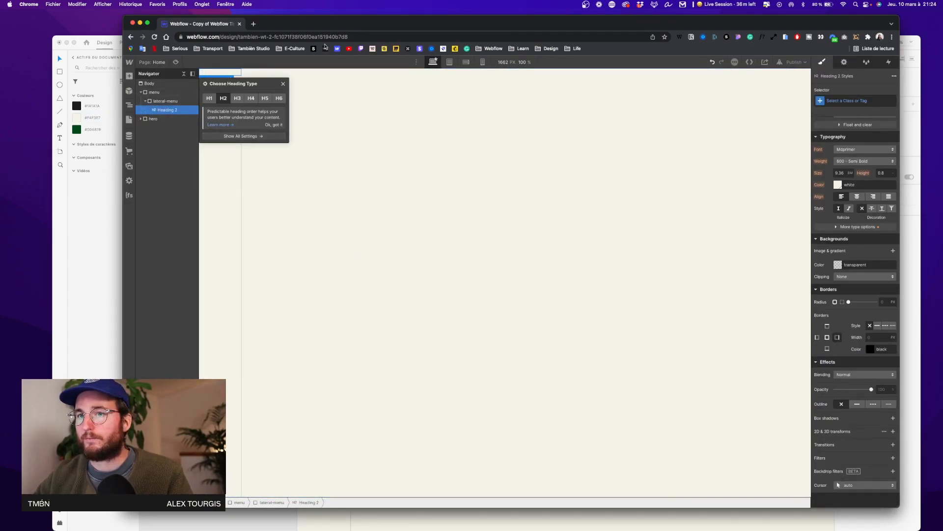
{"action": "left_click", "coordinate": [283, 79]}
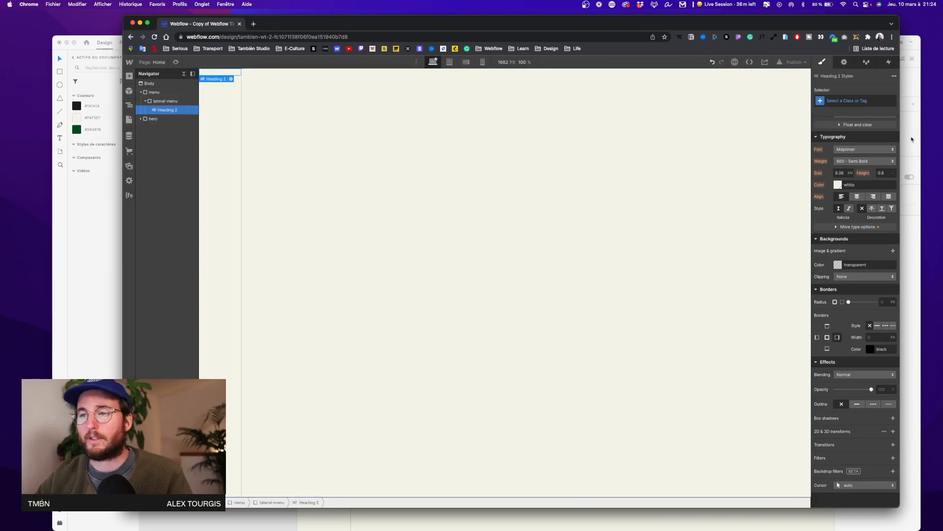
Step: Set the text color of the All H2 Headings tag to black
{"action": "left_click", "coordinate": [847, 99]}
{"action": "left_click", "coordinate": [838, 143]}
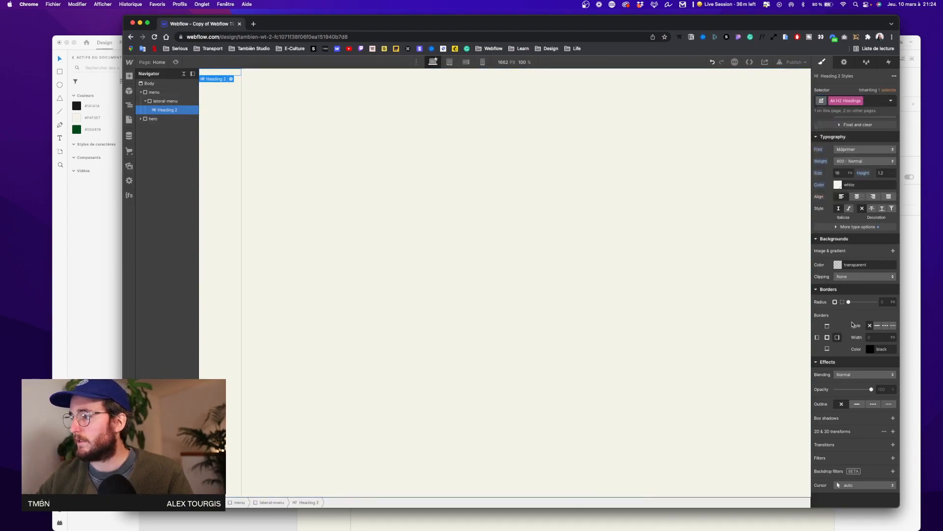
{"action": "left_click", "coordinate": [838, 184]}
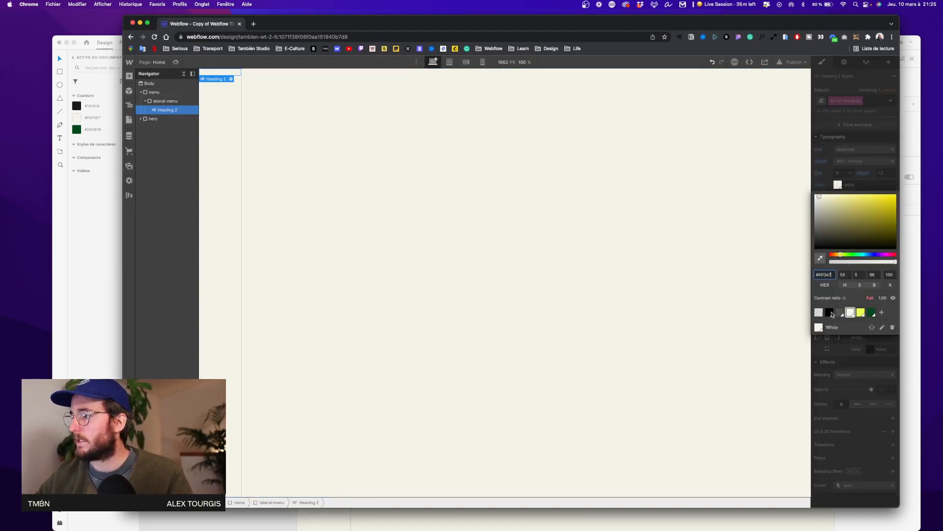
{"action": "left_click", "coordinate": [830, 313]}
{"action": "left_click", "coordinate": [851, 163]}
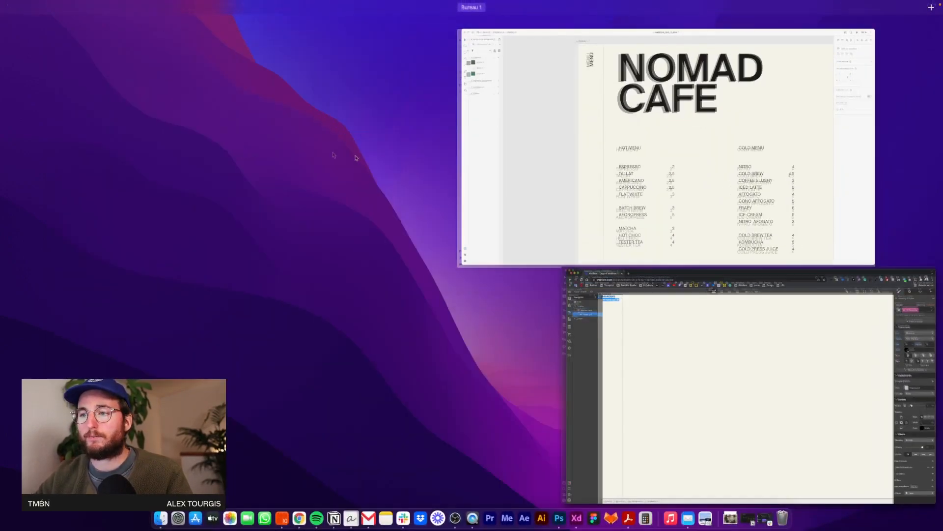
Step: Examine the text settings of the rotated MENU label in the Adobe XD mockup, then return to Webflow
{"action": "key", "text": "ctrl+Up"}
{"action": "left_click", "coordinate": [611, 204]}
{"action": "left_click", "coordinate": [326, 103]}
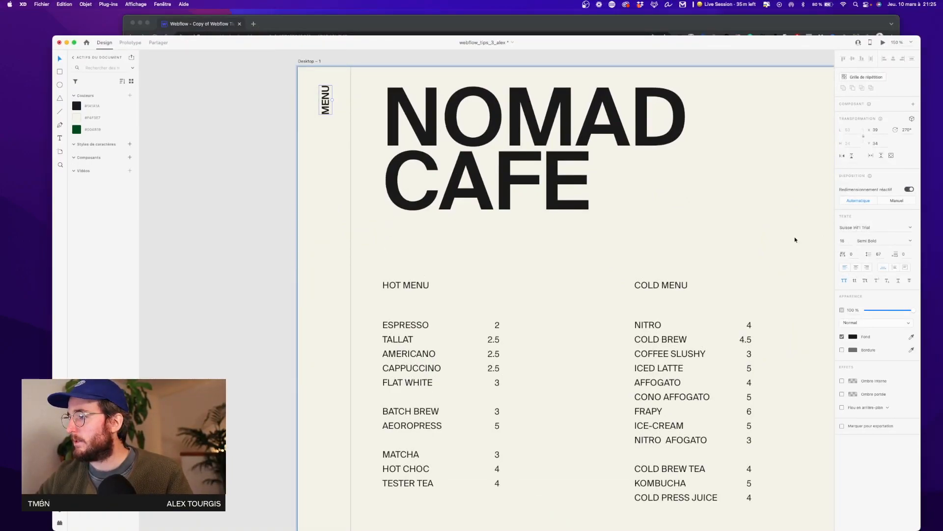
{"action": "key", "text": "ctrl+Up"}
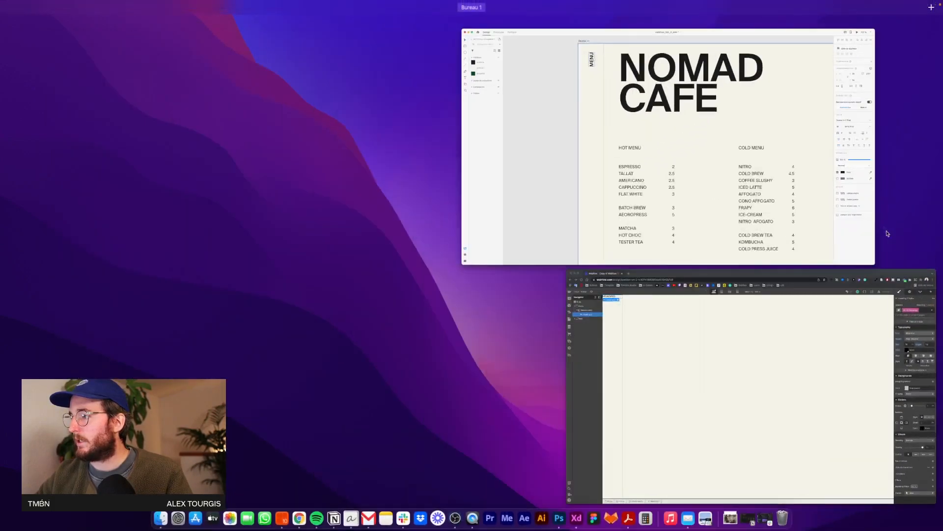
{"action": "left_click", "coordinate": [754, 352]}
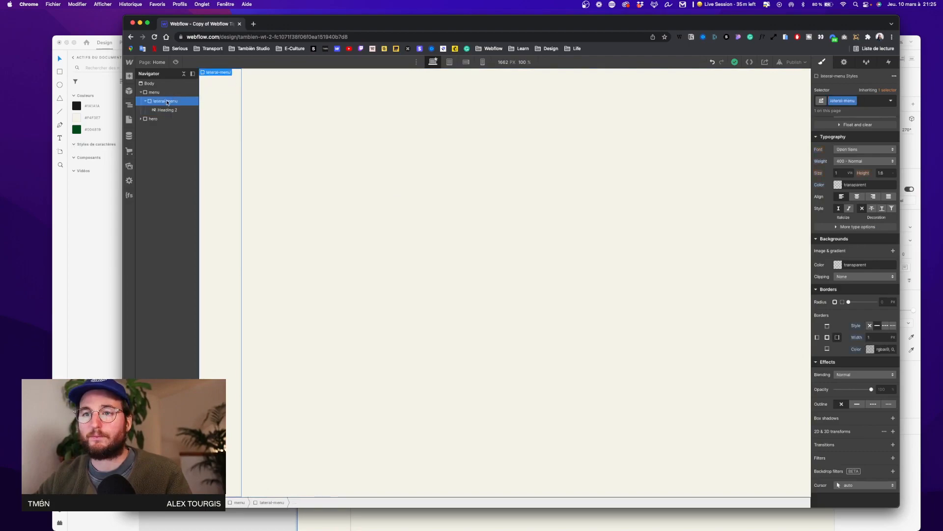
Step: Set the All H2 Headings tag to a 600 - Semi Bold weight and a size of 1.2 rem
{"action": "left_click", "coordinate": [849, 98]}
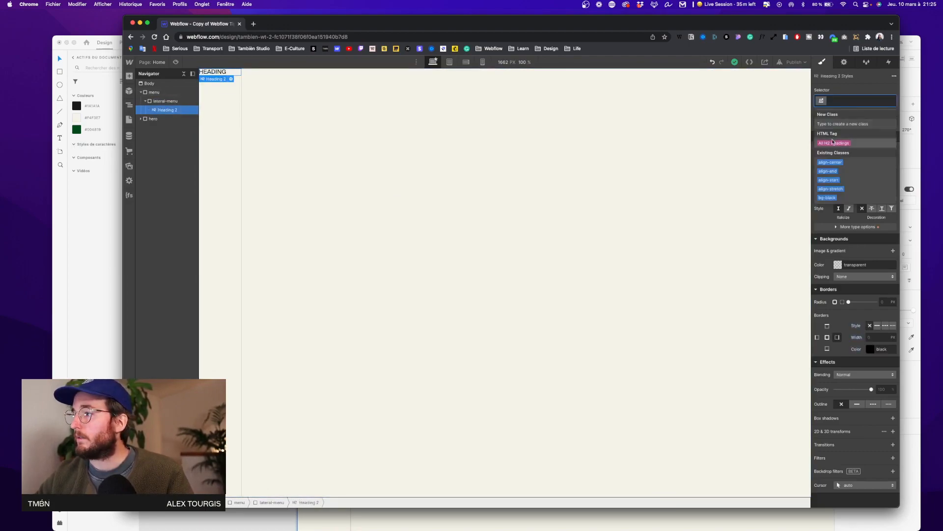
{"action": "left_click", "coordinate": [842, 143]}
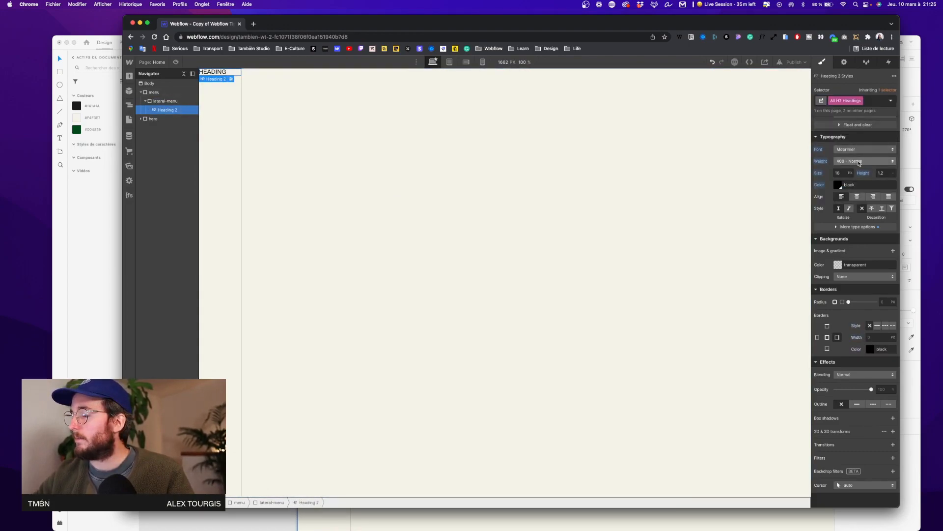
{"action": "left_click", "coordinate": [859, 162]}
{"action": "left_click", "coordinate": [859, 186]}
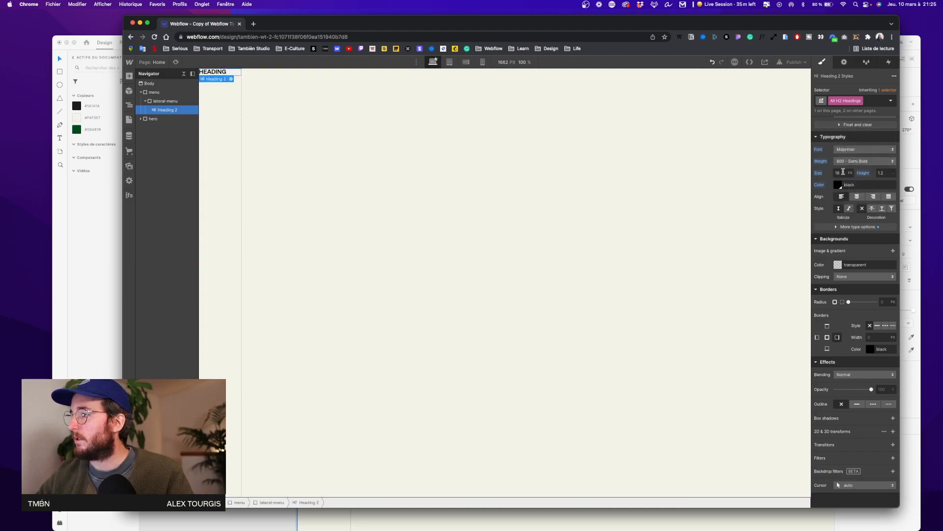
{"action": "left_click", "coordinate": [843, 173]}
{"action": "key", "text": "Return"}
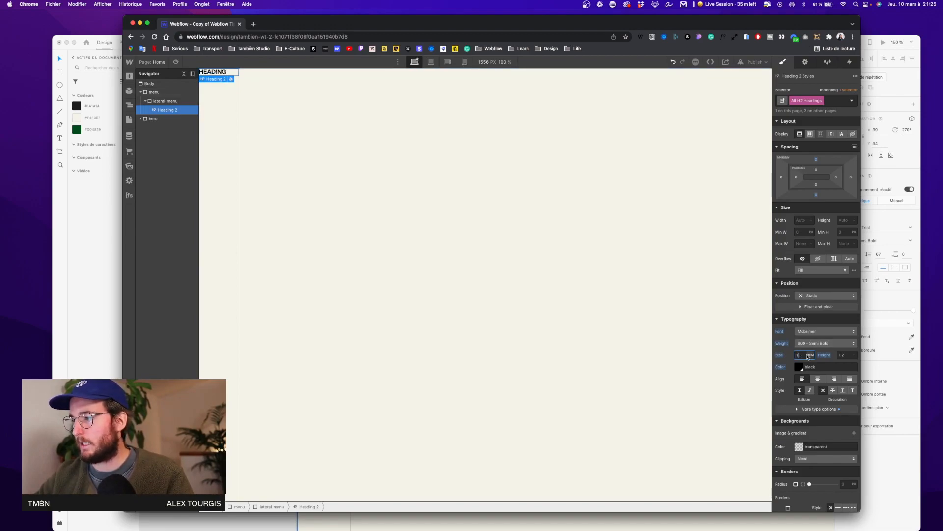
{"action": "type", "text": ".2"}
{"action": "key", "text": "Return"}
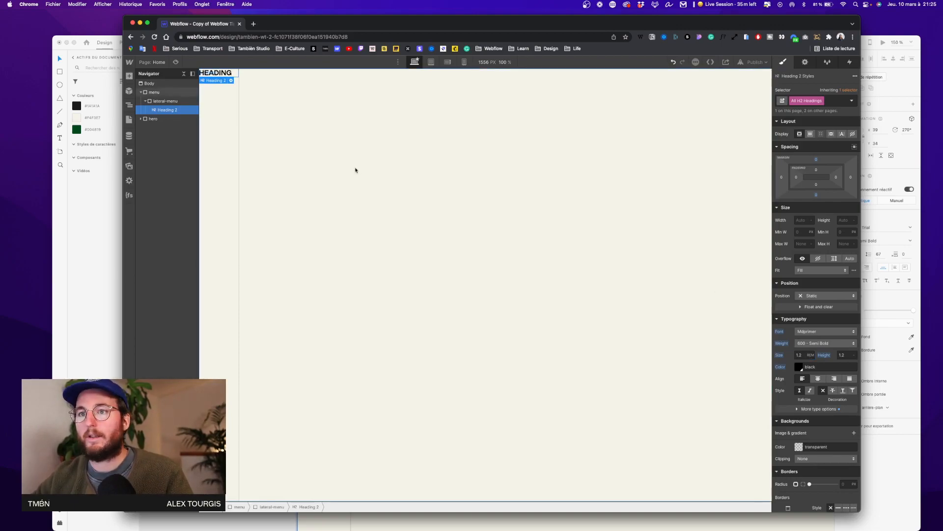
Step: Preview the page with the heading at a narrower browser window size, then return to the editor and widen the window again
{"action": "left_click", "coordinate": [222, 73]}
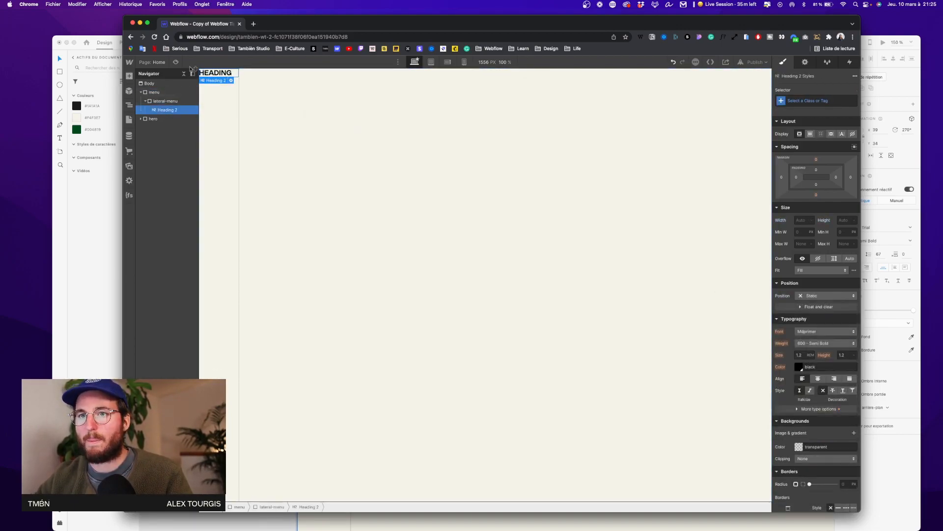
{"action": "key", "text": "super+shift+p"}
{"action": "left_click_drag", "start_coordinate": [859, 512], "coordinate": [811, 486]}
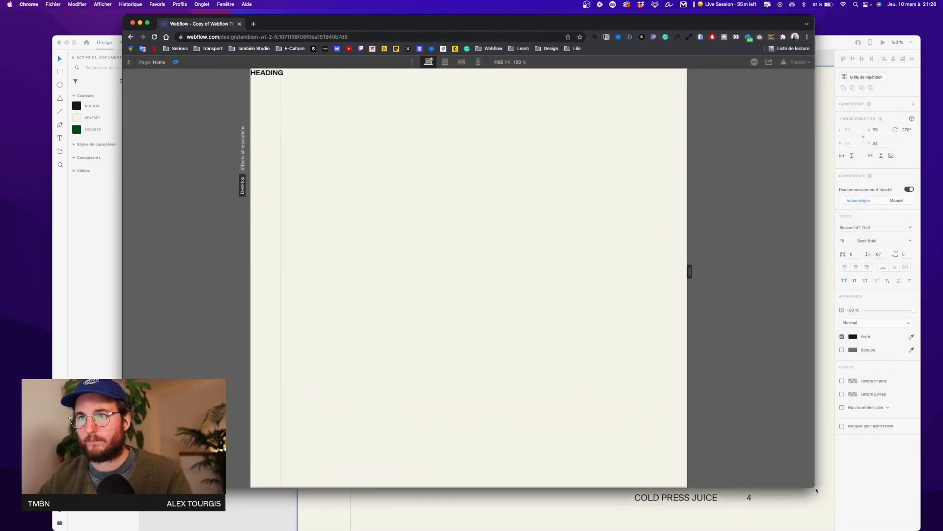
{"action": "left_click", "coordinate": [175, 62]}
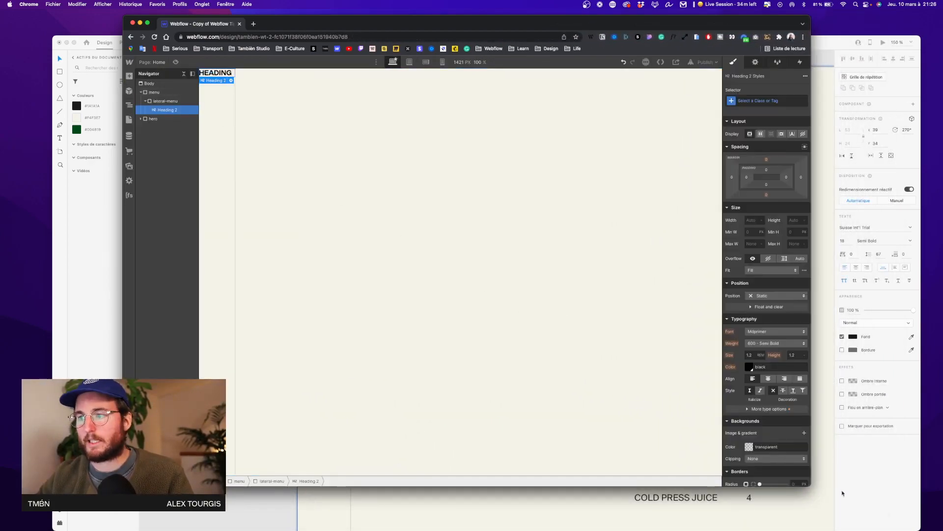
{"action": "left_click_drag", "start_coordinate": [811, 486], "coordinate": [870, 504]}
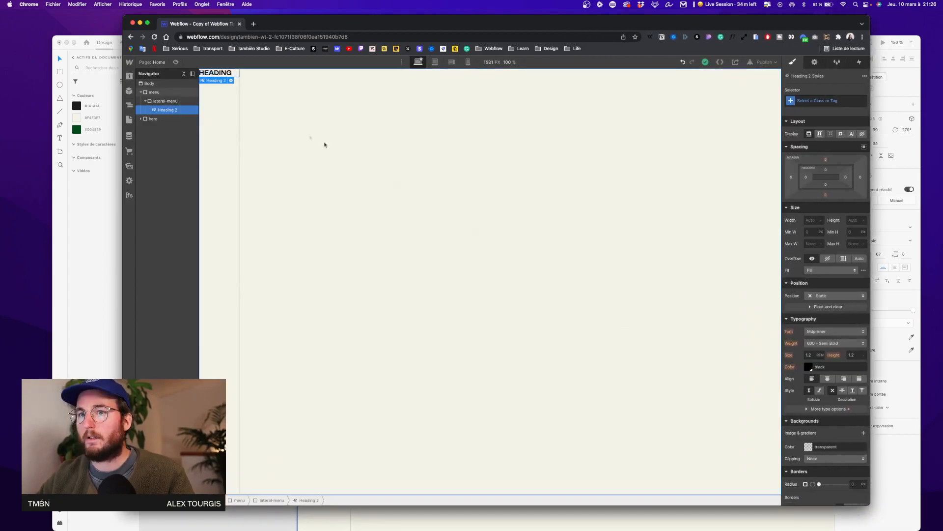
Step: Preview the page at browser zoom levels up to 500% to check how the heading and lateral strip scale
{"action": "key", "text": "super+shift+p"}
{"action": "key", "text": "super+equal"}
{"action": "key", "text": "super+equal"}
{"action": "key", "text": "super+equal"}
{"action": "key", "text": "super+equal"}
{"action": "key", "text": "super+equal"}
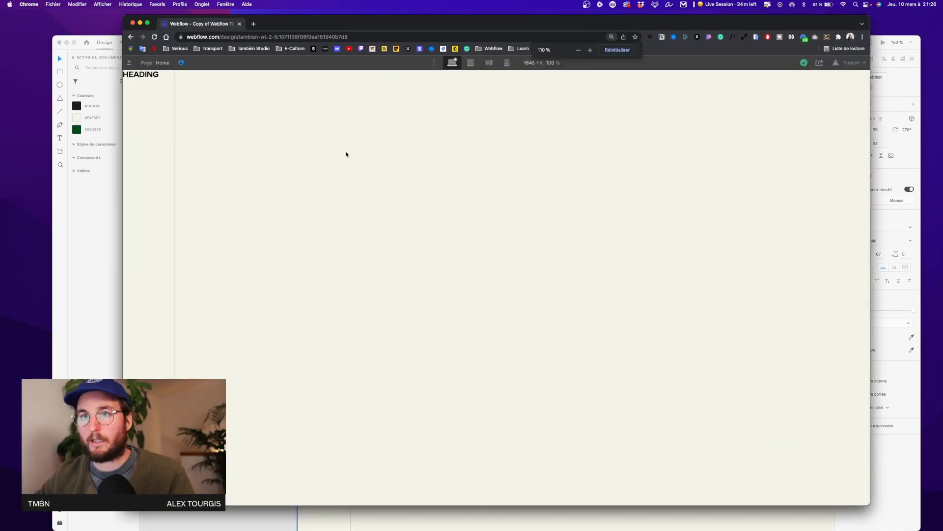
{"action": "key", "text": "super+plus"}
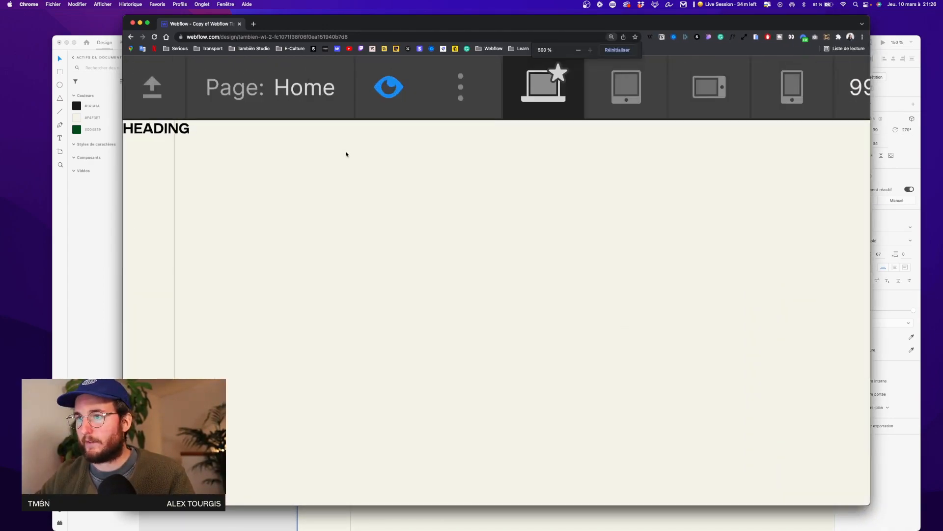
{"action": "key", "text": "super+minus"}
{"action": "key", "text": "super+minus"}
{"action": "key", "text": "super+minus"}
{"action": "key", "text": "super+minus"}
{"action": "key", "text": "super+minus"}
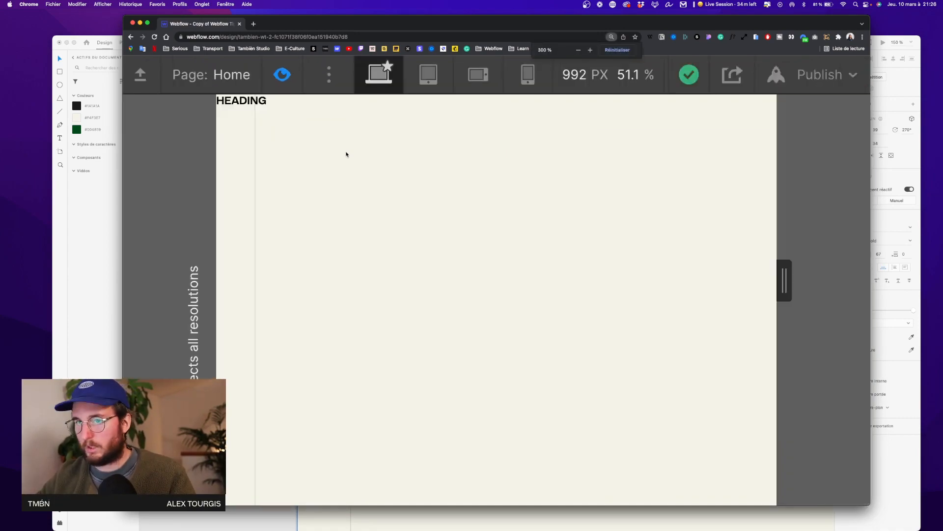
{"action": "key", "text": "super+minus"}
{"action": "key", "text": "super+minus"}
{"action": "key", "text": "super+minus"}
{"action": "key", "text": "super+minus"}
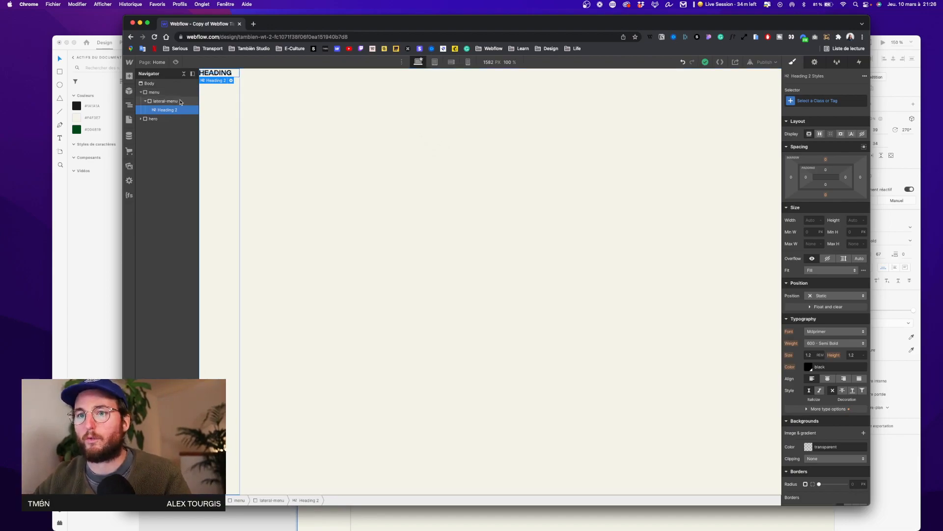
Step: Replace the heading text inside lateral-menu with MENU
{"action": "left_click", "coordinate": [356, 85]}
{"action": "double_click", "coordinate": [223, 73]}
{"action": "key", "text": "super+a"}
{"action": "type", "text": "M"}
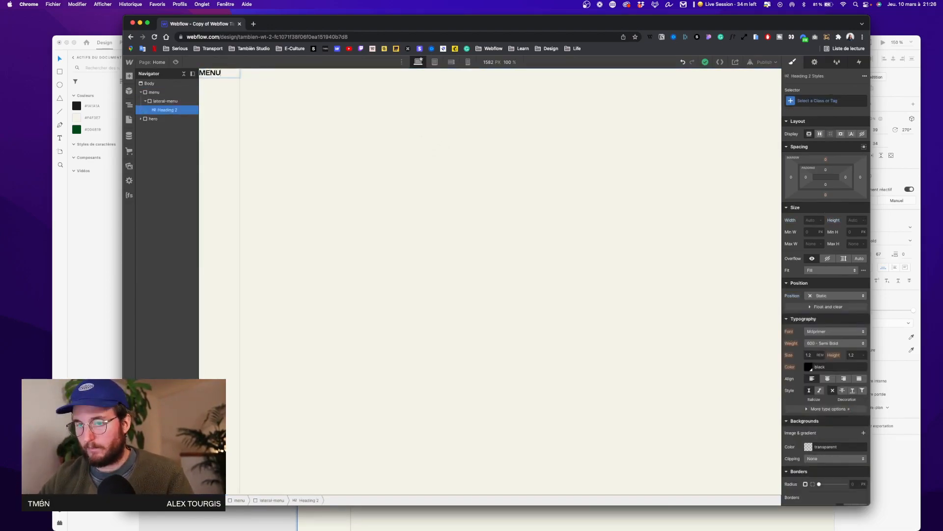
{"action": "key", "text": "Escape"}
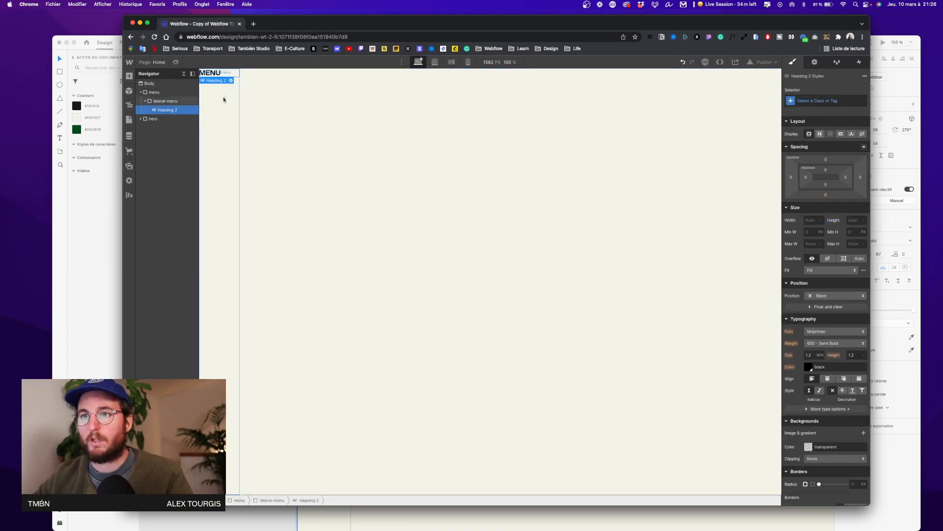
Step: Make lateral-menu a horizontal flexbox with centered justification and give it 1 em padding on all sides
{"action": "left_click", "coordinate": [159, 101]}
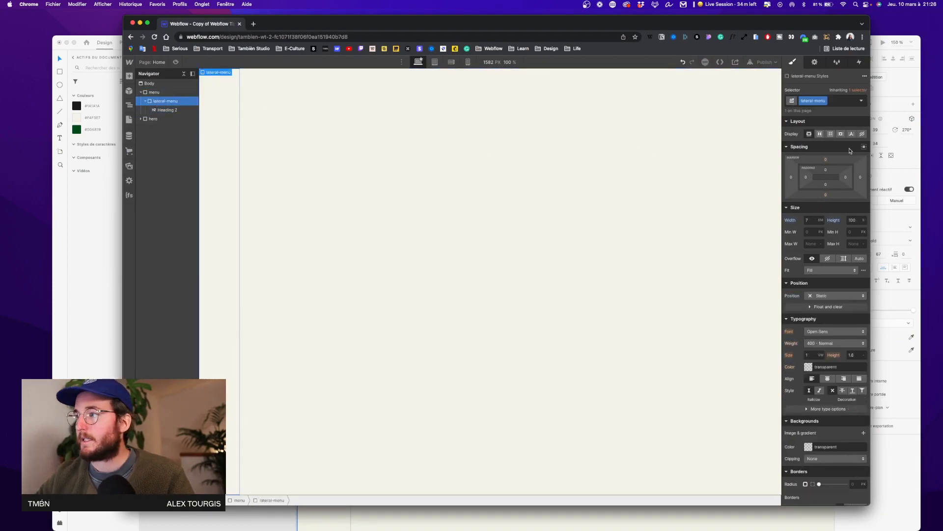
{"action": "left_click", "coordinate": [820, 134]}
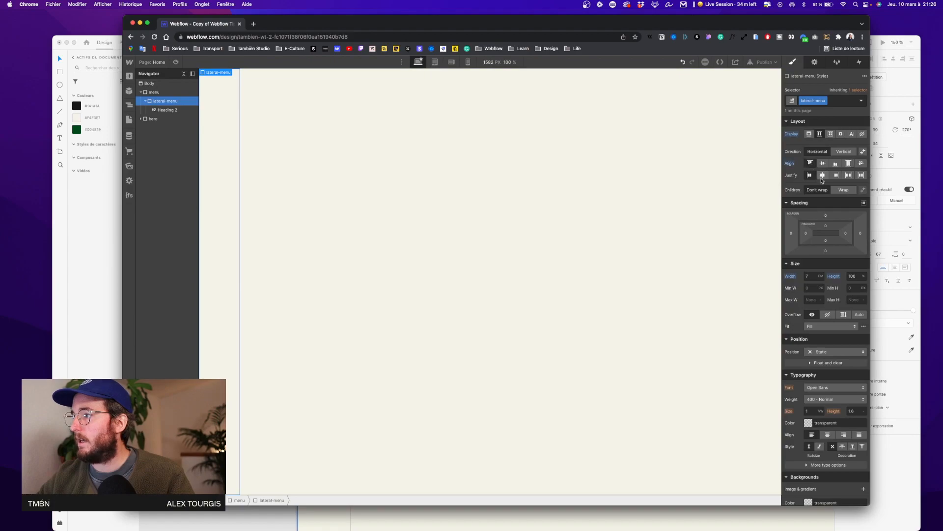
{"action": "left_click", "coordinate": [823, 175]}
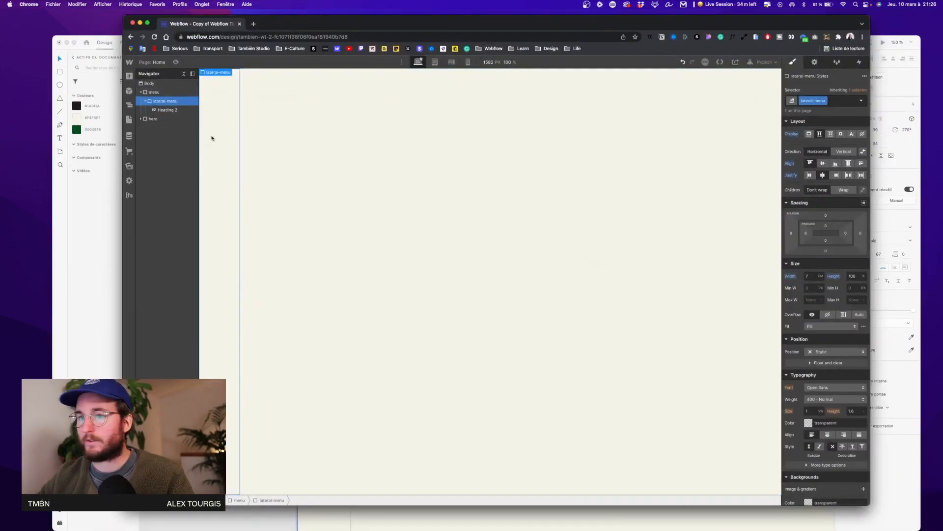
{"action": "left_click", "coordinate": [825, 225]}
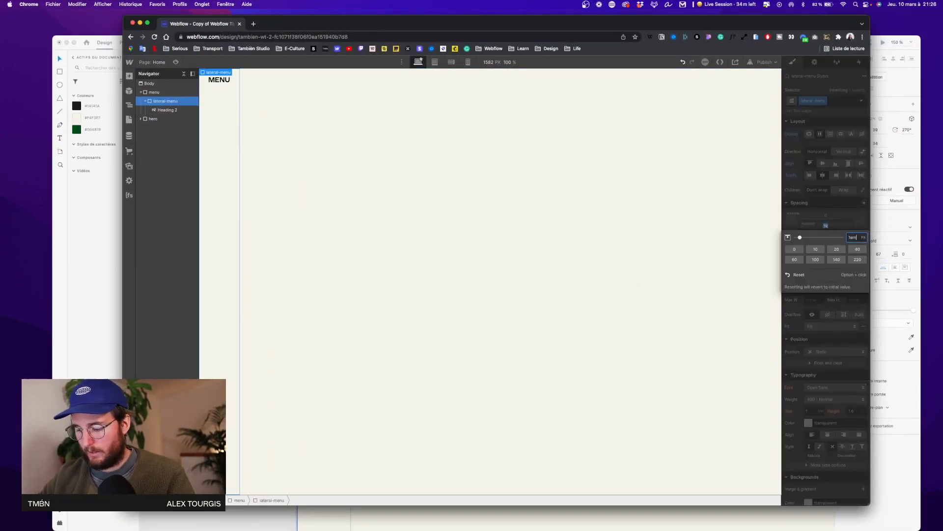
{"action": "key", "text": "Return"}
{"action": "left_click_drag", "start_coordinate": [824, 226], "coordinate": [824, 224]}
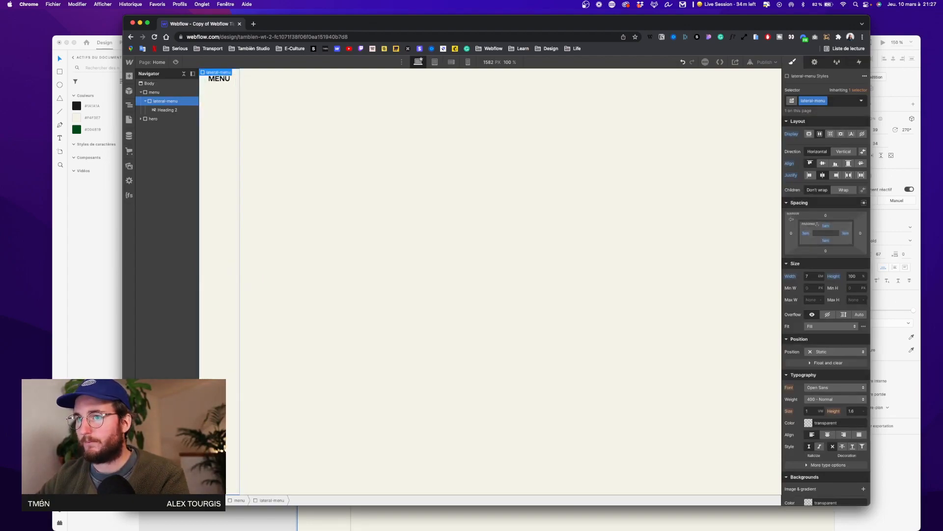
Step: Create a class named rotation on the MENU heading
{"action": "left_click", "coordinate": [843, 101]}
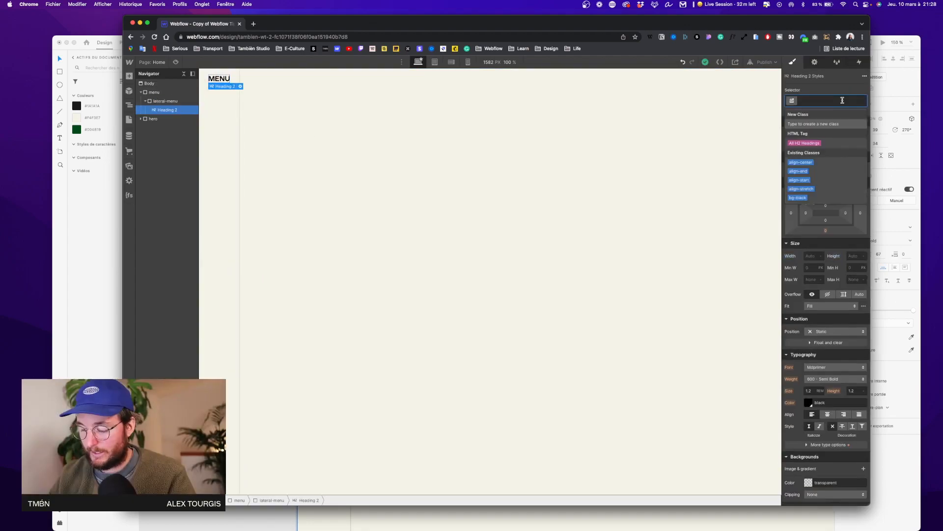
{"action": "type", "text": "roal"}
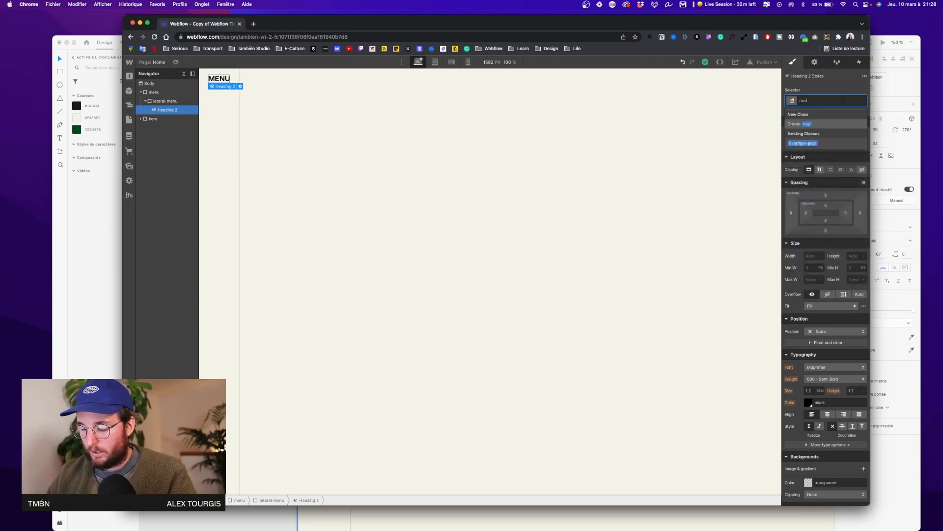
{"action": "key", "text": "BackSpace"}
{"action": "key", "text": "BackSpace"}
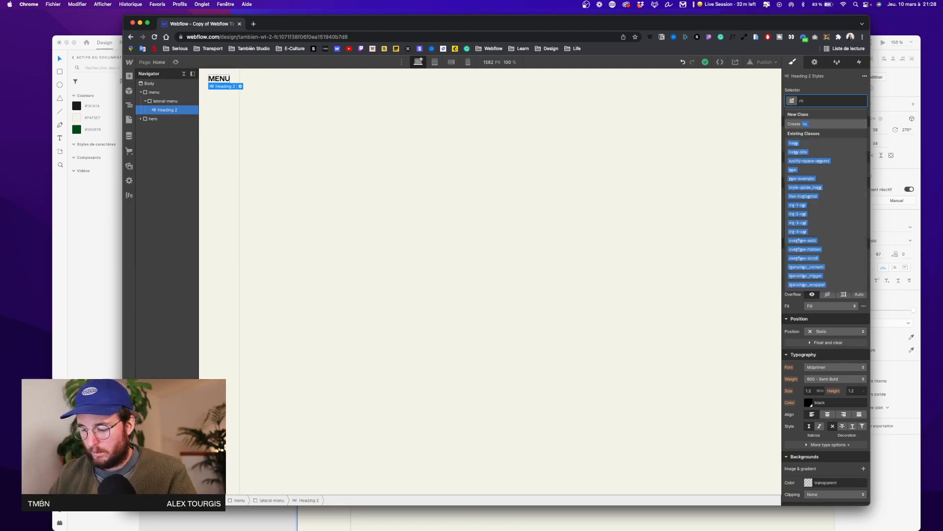
{"action": "type", "text": "tation"}
{"action": "key", "text": "Return"}
Step: Add a Rotate transform to the rotation class with a Z rotation of 270 degrees
{"action": "scroll", "coordinate": [863, 429], "scroll_direction": "down", "scroll_amount": 5}
{"action": "left_click", "coordinate": [863, 429]}
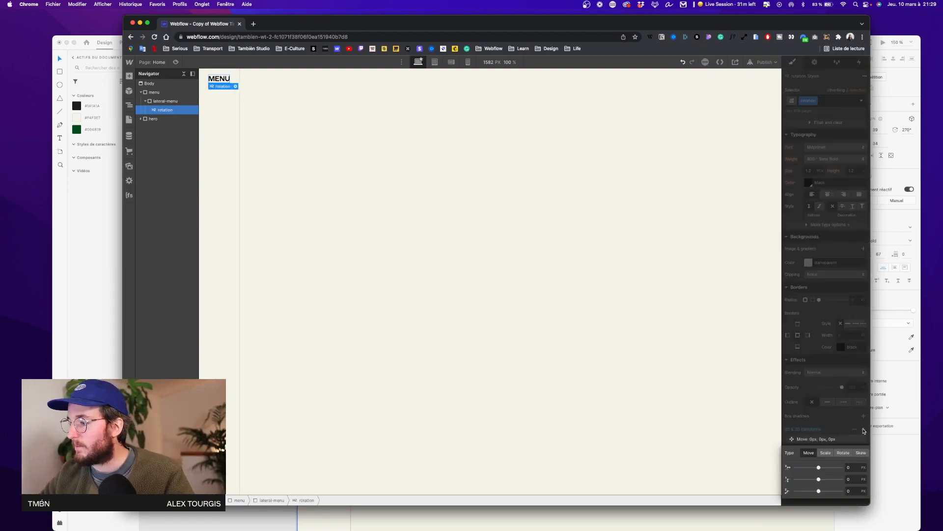
{"action": "left_click", "coordinate": [843, 452]}
{"action": "left_click", "coordinate": [852, 491]}
{"action": "key", "text": "BackSpace"}
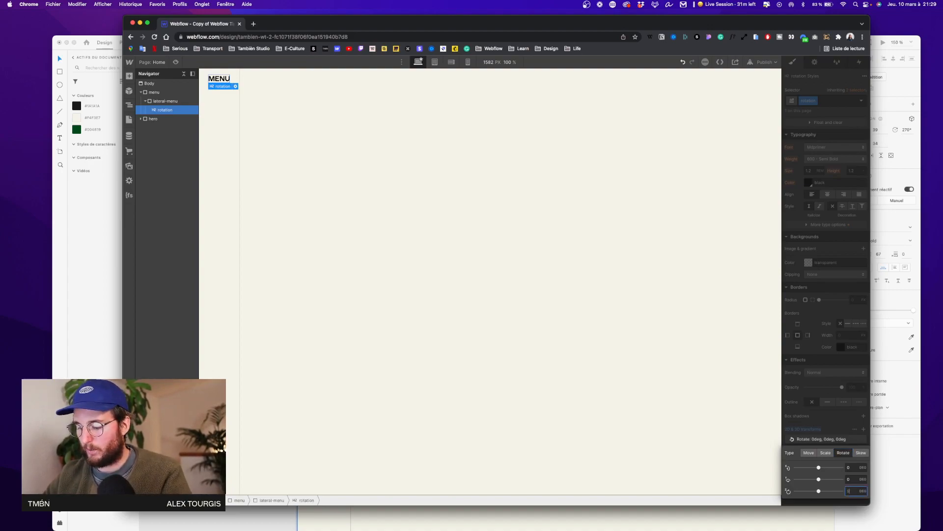
{"action": "type", "text": "90"}
{"action": "key", "text": "Return"}
{"action": "key", "text": "ctrl+Up"}
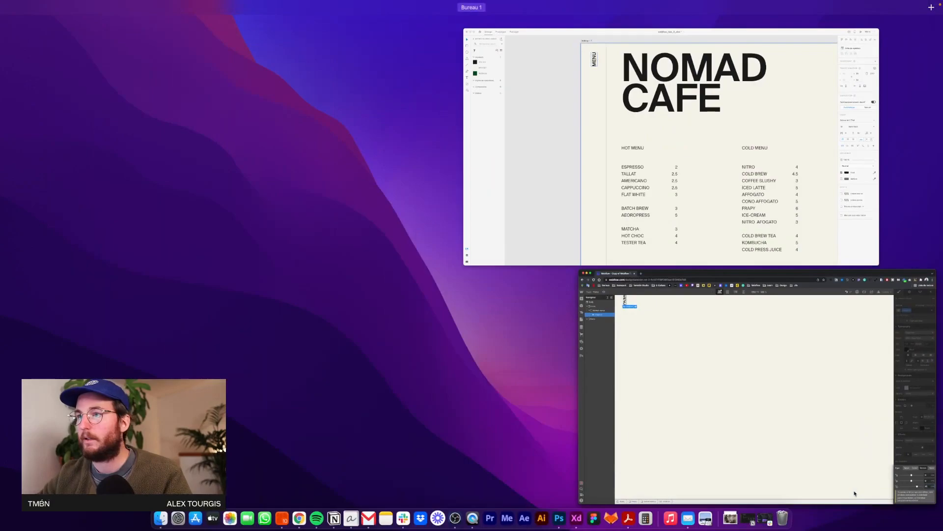
{"action": "left_click", "coordinate": [854, 493]}
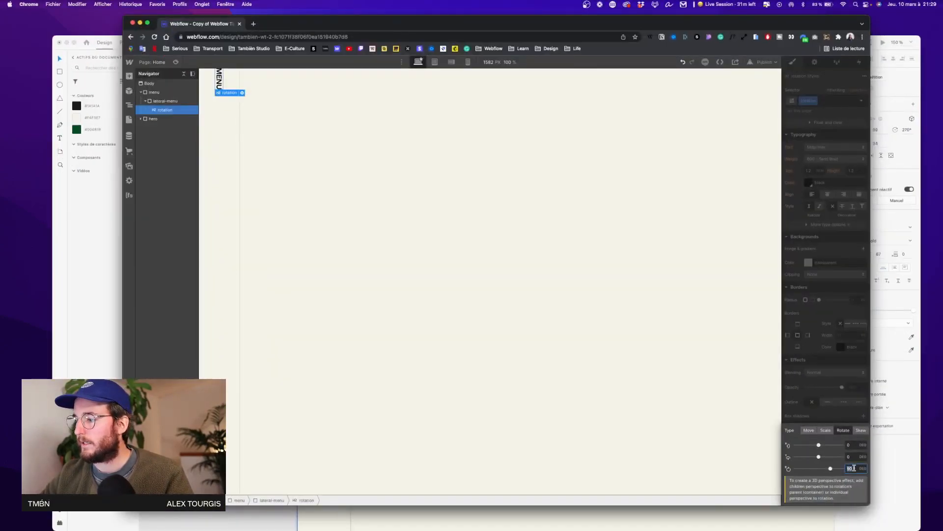
{"action": "type", "text": "180"}
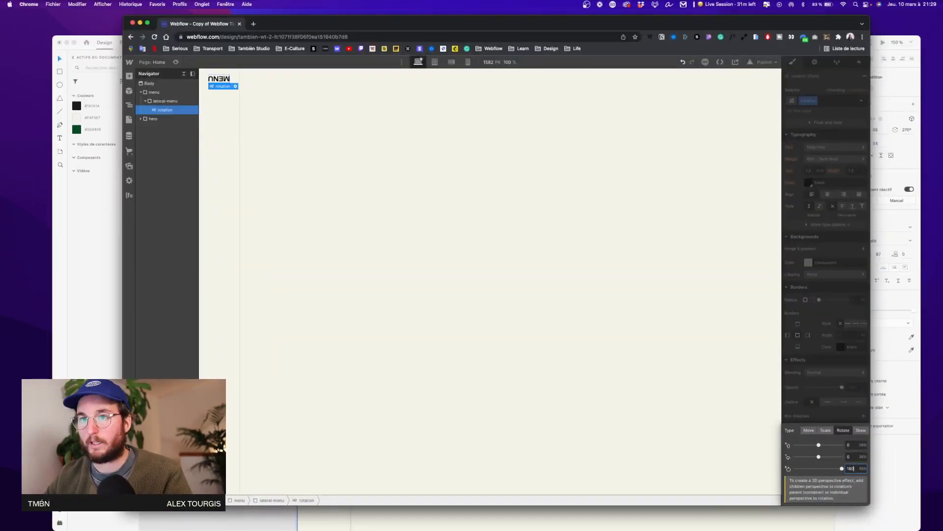
{"action": "type", "text": "270"}
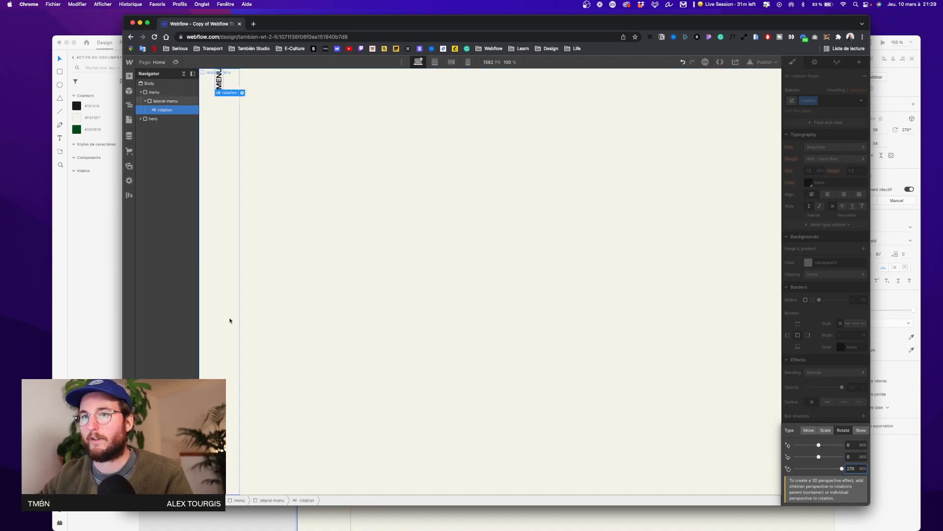
Step: Set the top padding of lateral-menu to 3.5 em
{"action": "left_click", "coordinate": [208, 166]}
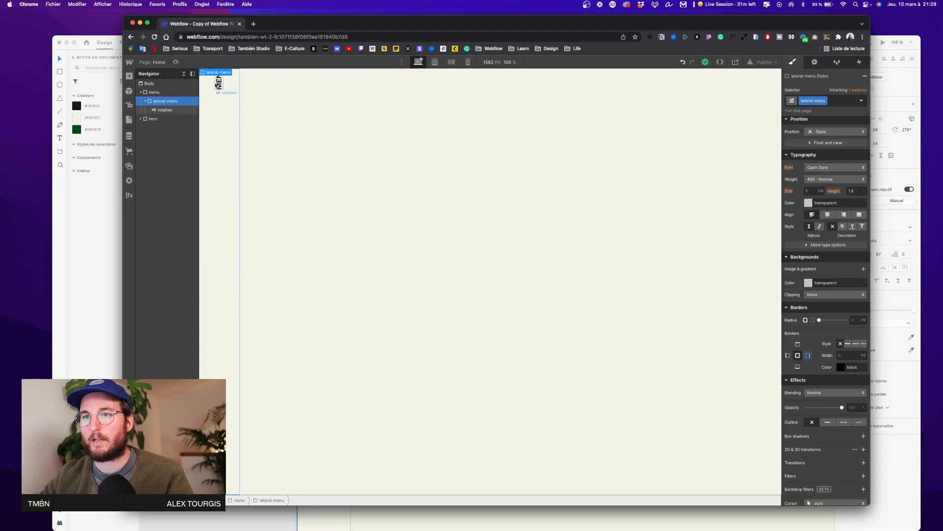
{"action": "left_click", "coordinate": [213, 98]}
{"action": "left_click", "coordinate": [223, 101]}
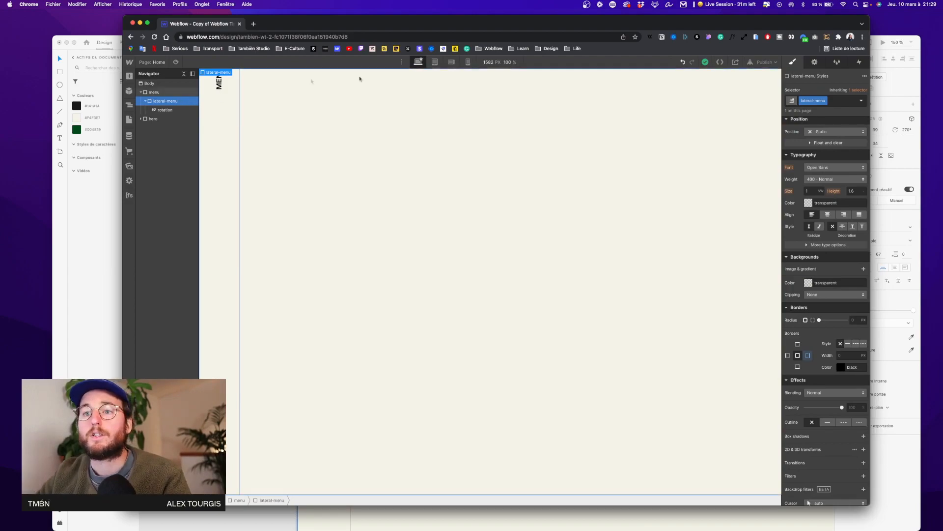
{"action": "scroll", "coordinate": [828, 222], "scroll_direction": "up", "scroll_amount": 5}
{"action": "left_click_drag", "start_coordinate": [828, 222], "coordinate": [826, 232]}
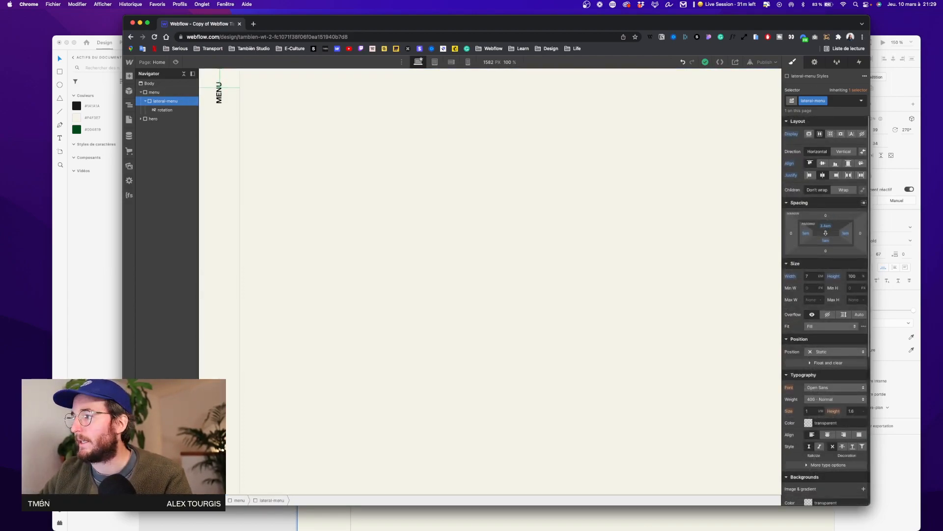
{"action": "left_click", "coordinate": [826, 226]}
{"action": "type", "text": "3.5"}
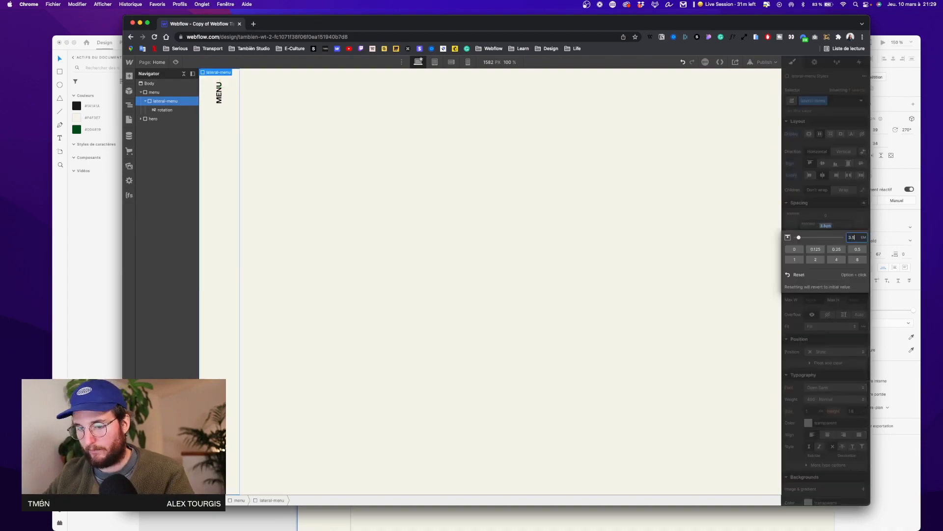
{"action": "key", "text": "Return"}
{"action": "left_click", "coordinate": [826, 241]}
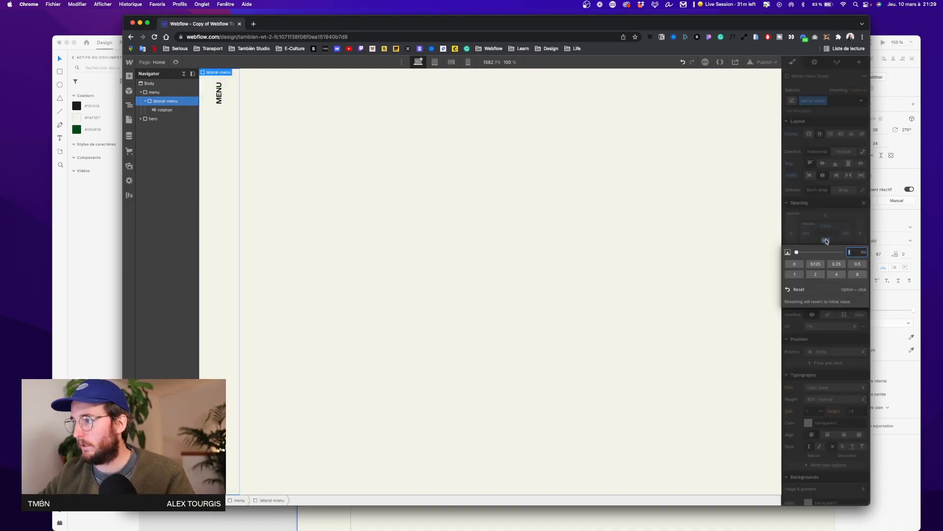
{"action": "key", "text": "Escape"}
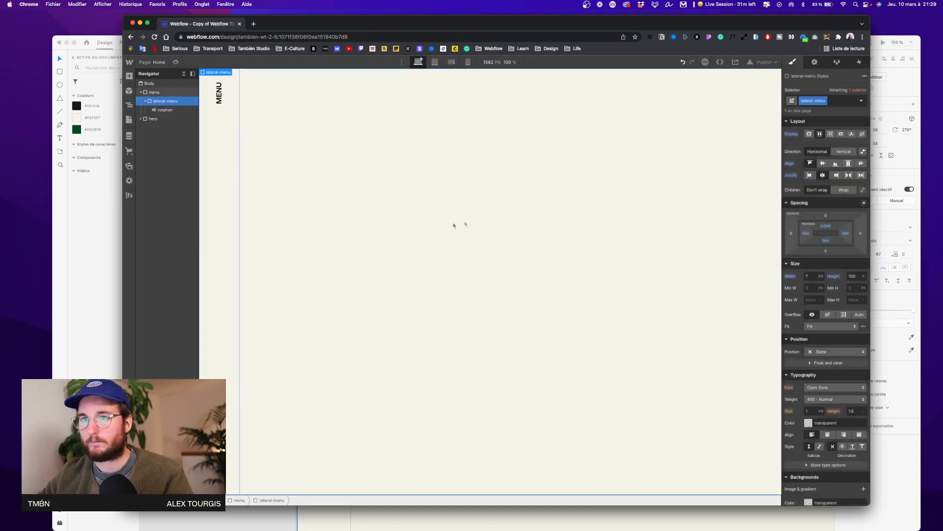
Step: Add a div block inside menu, right after lateral-menu, and make menu a horizontal flexbox
{"action": "key", "text": "a"}
{"action": "left_click_drag", "start_coordinate": [156, 205], "coordinate": [363, 188]}
{"action": "mouse_move", "coordinate": [162, 100]}
{"action": "left_mouse_down"}
{"action": "mouse_move", "coordinate": [185, 116]}
{"action": "mouse_move", "coordinate": [170, 117]}
{"action": "left_mouse_up"}
{"action": "left_click", "coordinate": [153, 92]}
{"action": "left_click", "coordinate": [821, 133]}
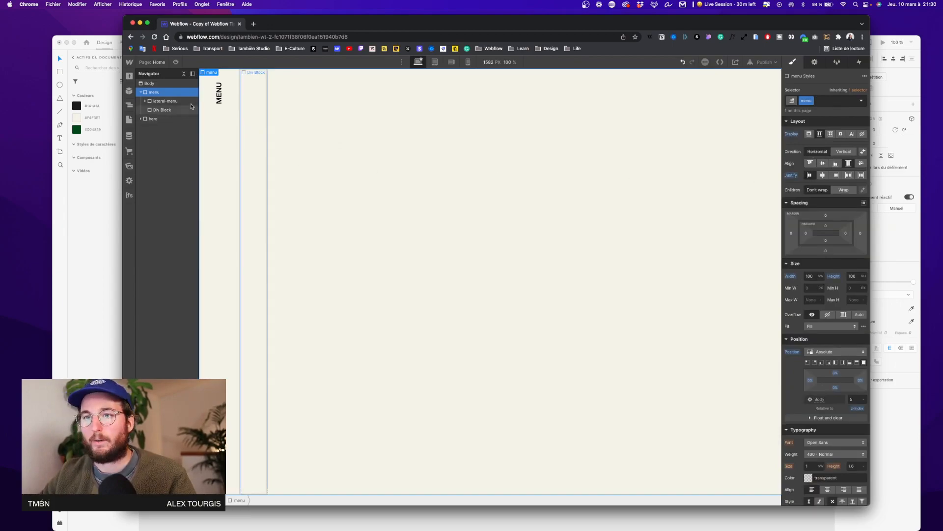
Step: Create a class named content-menu on the new div block
{"action": "left_click", "coordinate": [255, 103]}
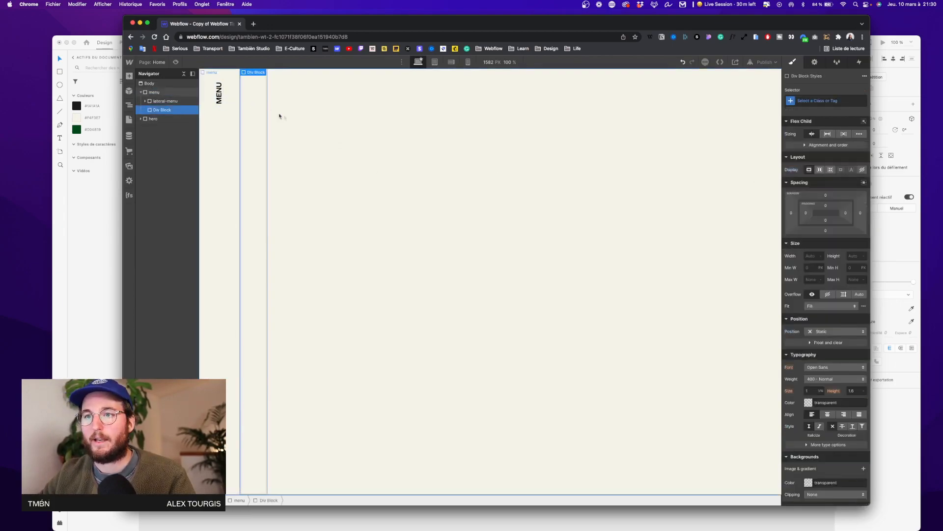
{"action": "left_click", "coordinate": [833, 100]}
{"action": "type", "text": "co"}
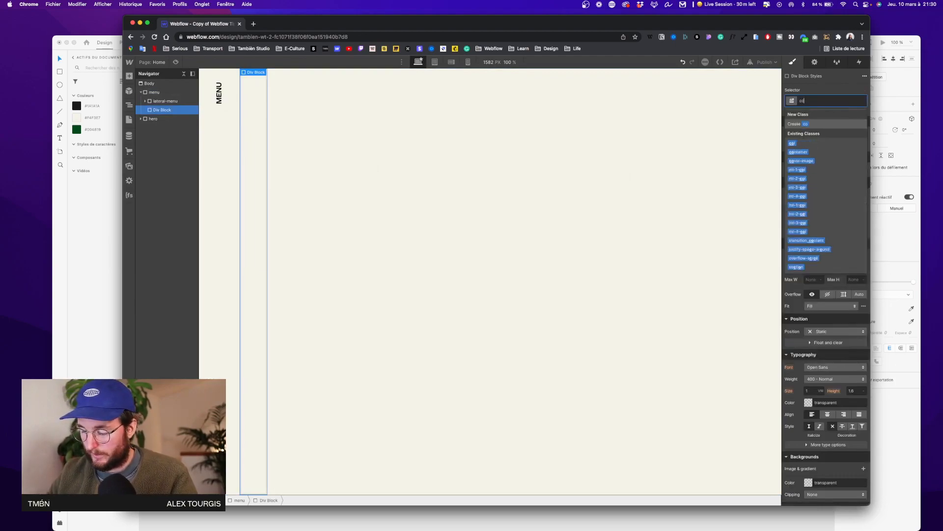
{"action": "type", "text": "ntent-menu"}
{"action": "key", "text": "Return"}
Step: Set content-menu's width and height to 100%
{"action": "left_click", "coordinate": [815, 254]}
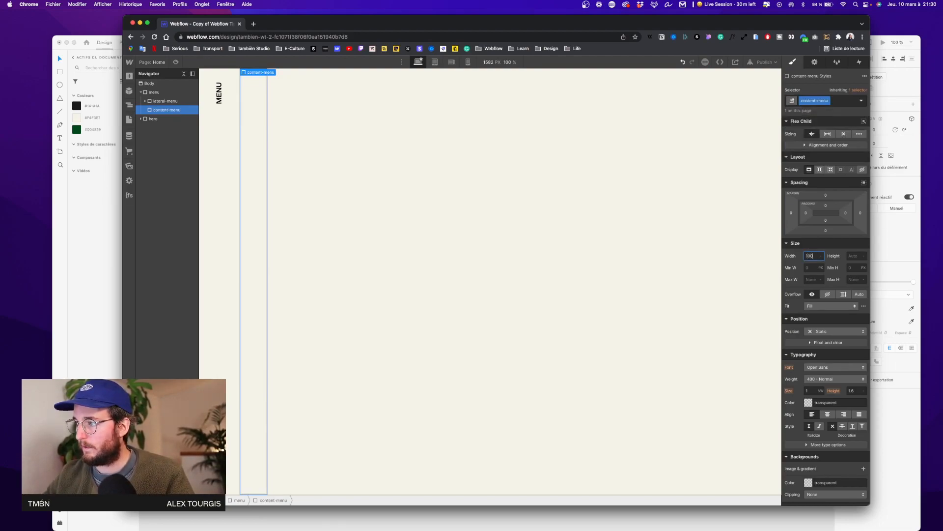
{"action": "left_click", "coordinate": [858, 255]}
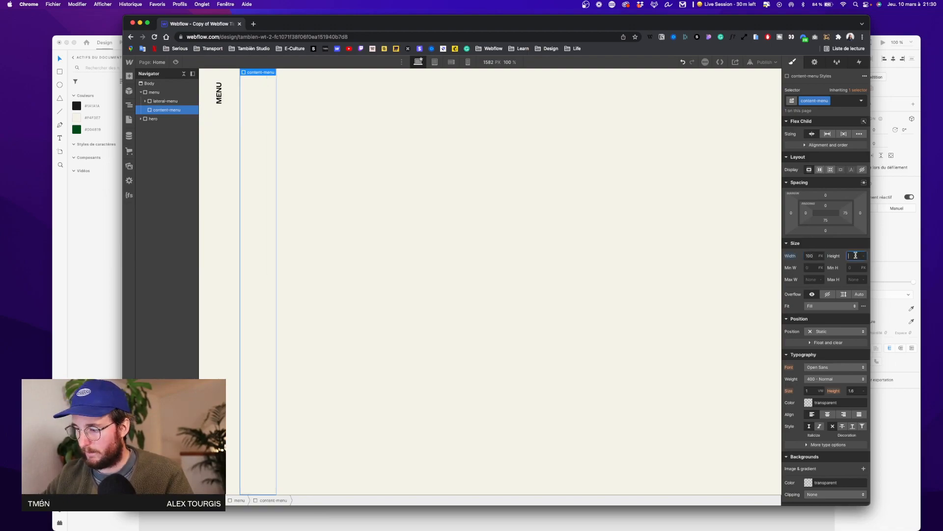
{"action": "type", "text": "100vh"}
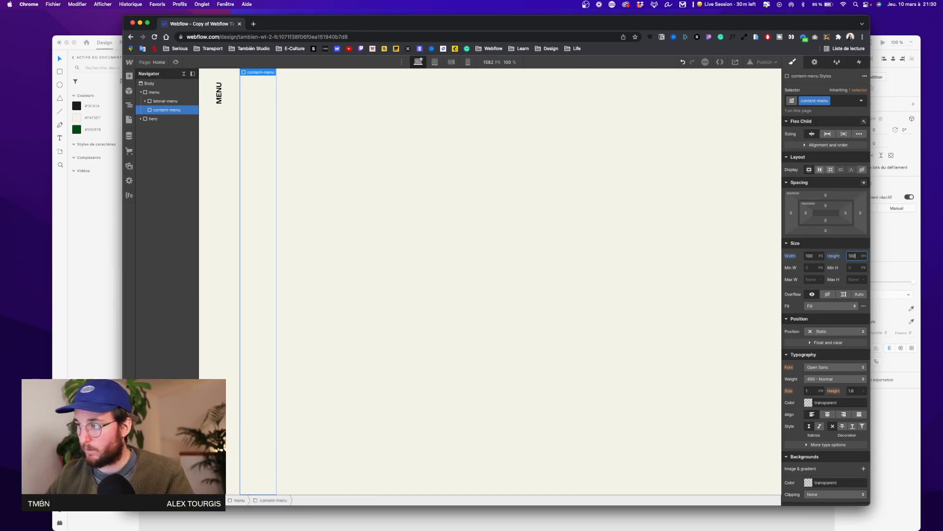
{"action": "left_click", "coordinate": [759, 283]}
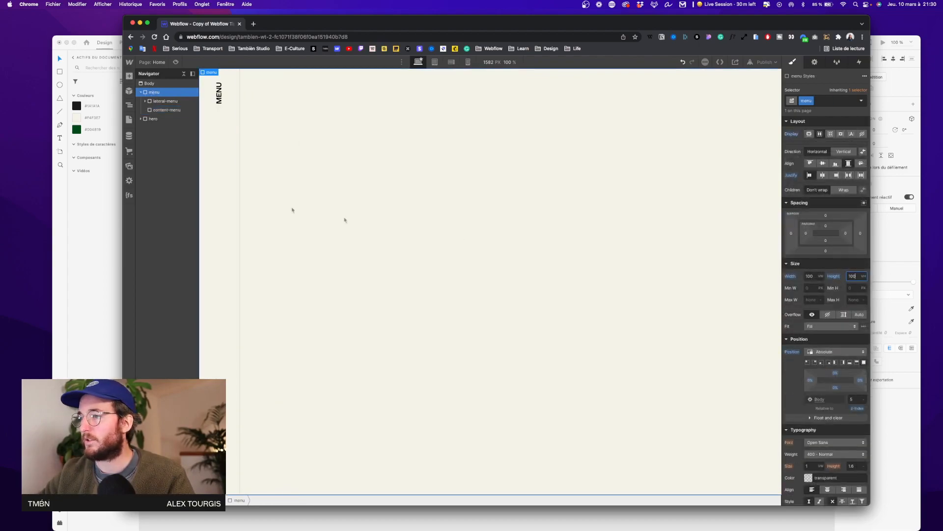
{"action": "left_click", "coordinate": [170, 109]}
{"action": "left_click", "coordinate": [811, 256]}
{"action": "type", "text": "100%"}
{"action": "key", "text": "Return"}
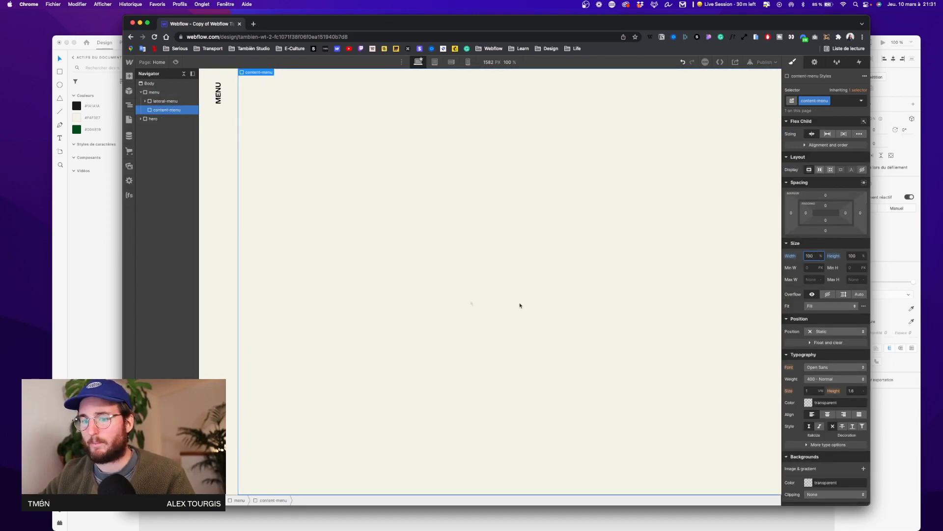
Step: Set content-menu's padding to 4 em on all sides
{"action": "left_click", "coordinate": [176, 62]}
{"action": "key", "text": "super+shift+p"}
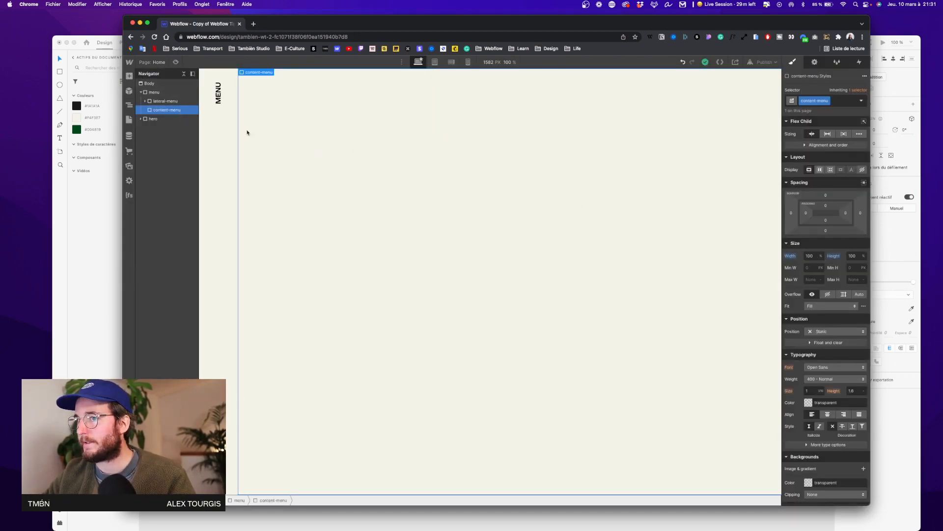
{"action": "left_click", "coordinate": [163, 102]}
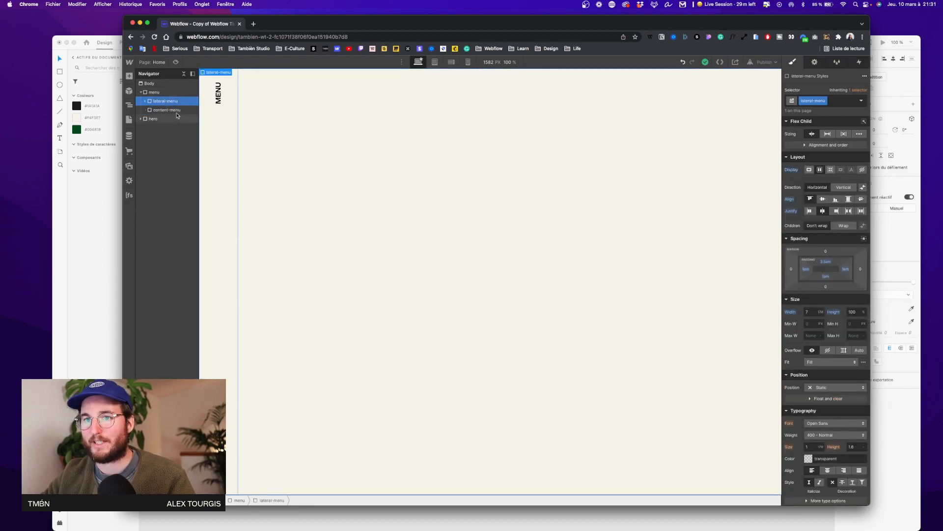
{"action": "left_click", "coordinate": [302, 151]}
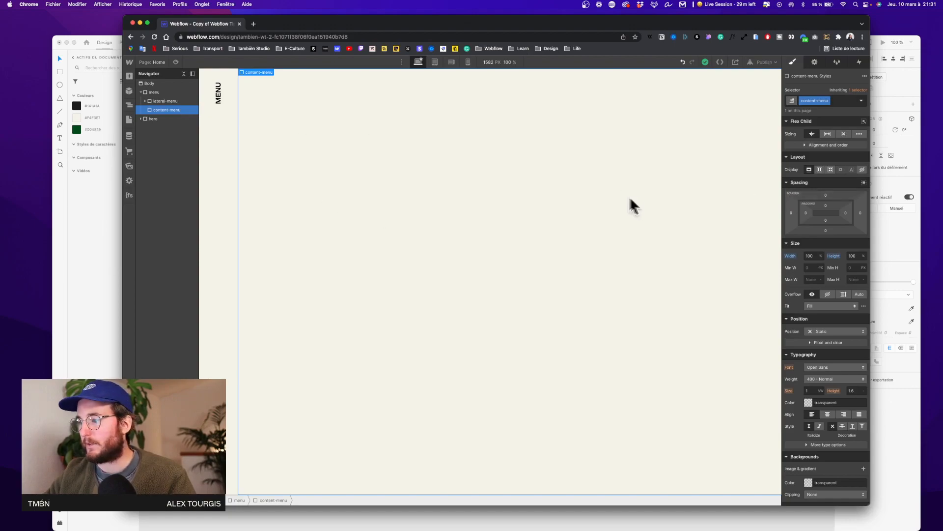
{"action": "left_click_drag", "start_coordinate": [825, 205], "coordinate": [823, 211]}
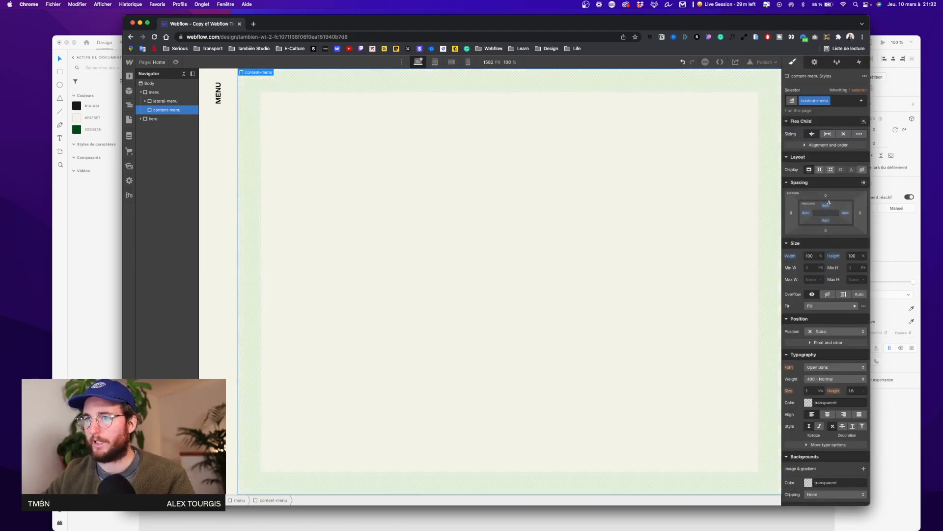
Step: Add a div block inside content-menu and give it a new class named parent-title
{"action": "key", "text": "a"}
{"action": "left_click_drag", "start_coordinate": [152, 201], "coordinate": [299, 139]}
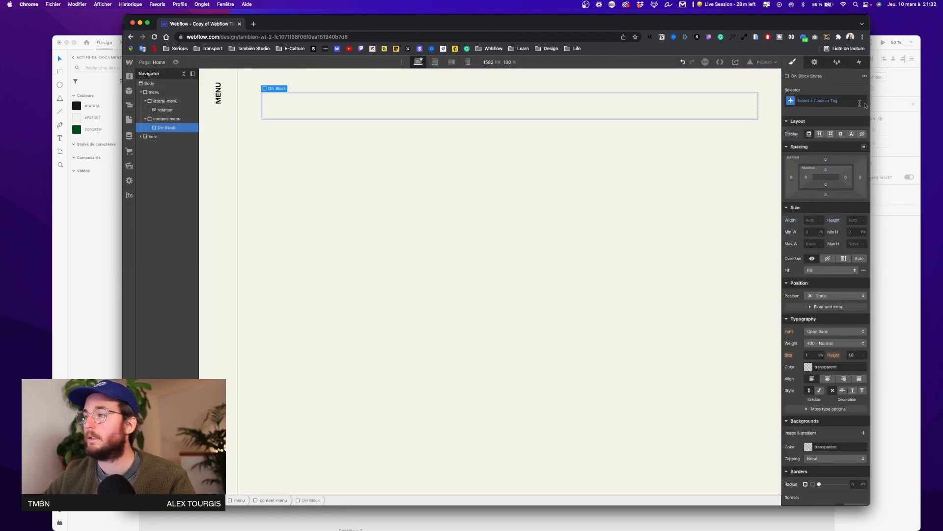
{"action": "left_click", "coordinate": [838, 101]}
{"action": "type", "text": "wrpa"}
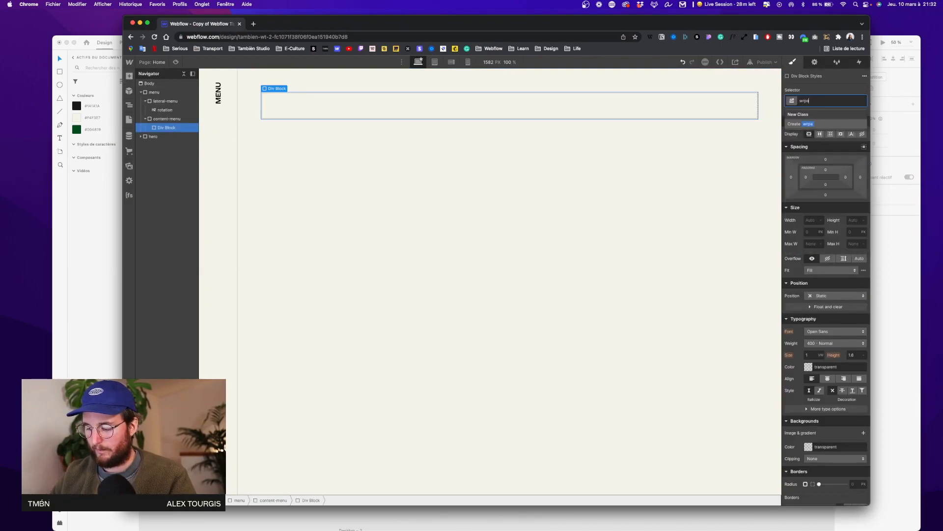
{"action": "key", "text": "BackSpace"}
{"action": "key", "text": "BackSpace"}
{"action": "key", "text": "BackSpace"}
{"action": "key", "text": "BackSpace"}
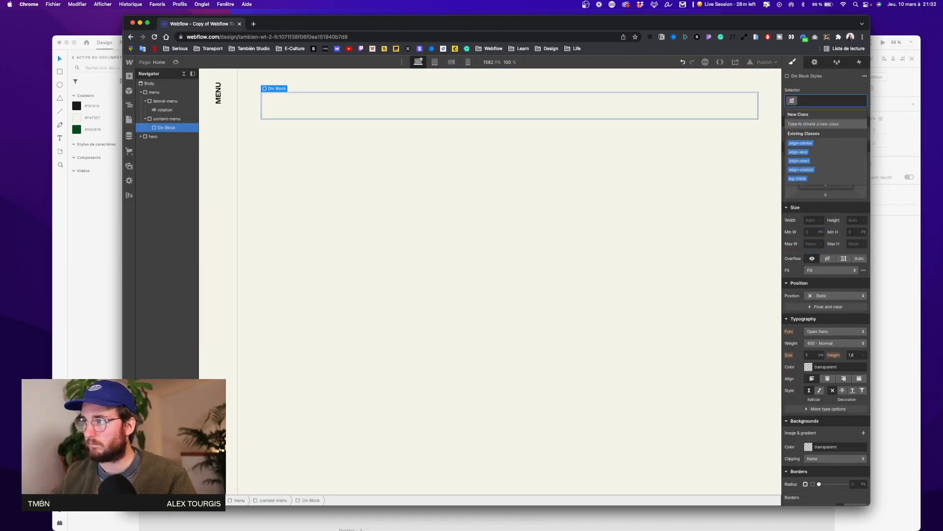
{"action": "type", "text": "parent-ti"}
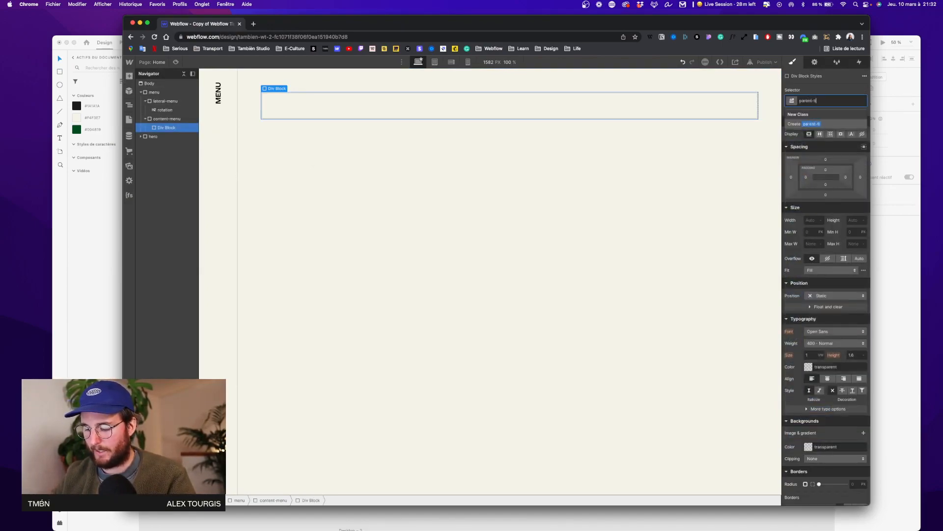
{"action": "type", "text": "tle"}
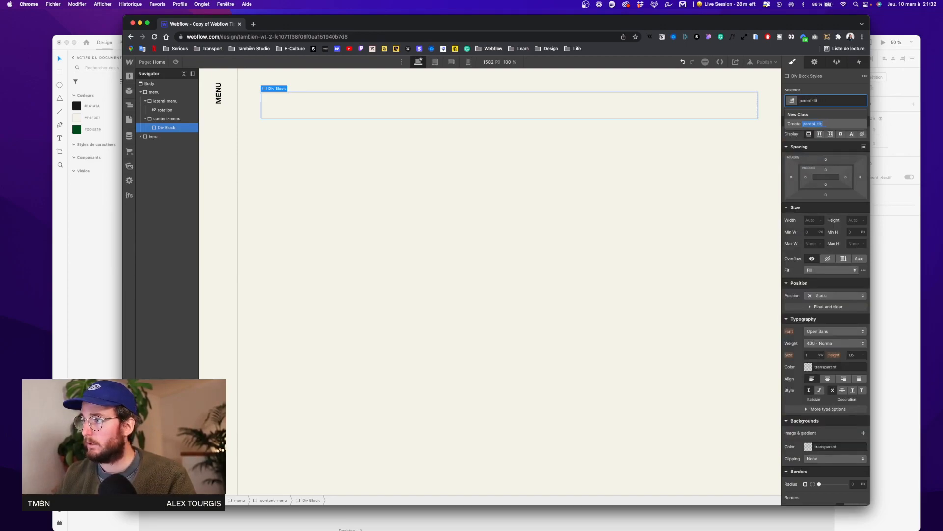
{"action": "key", "text": "Return"}
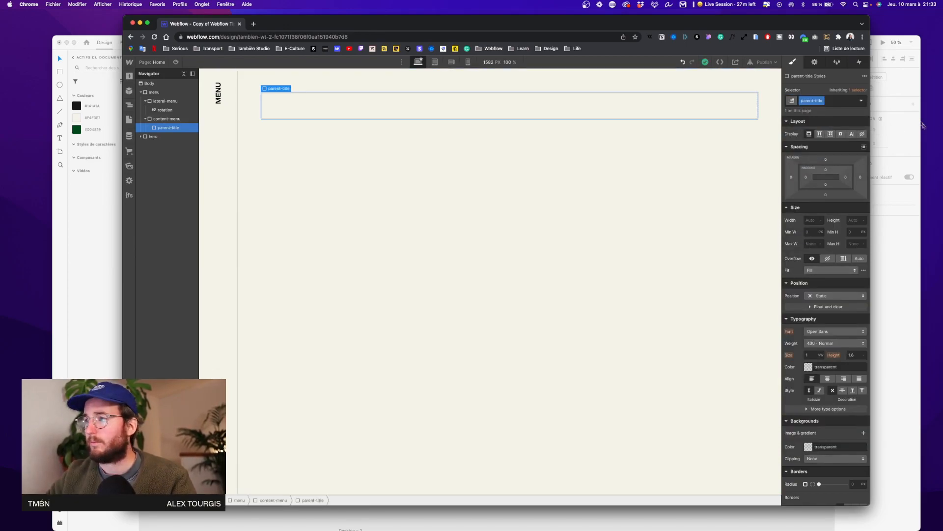
Step: Set parent-title's width and height to Auto
{"action": "left_click", "coordinate": [824, 220]}
{"action": "left_click", "coordinate": [825, 220]}
{"action": "left_click", "coordinate": [865, 220]}
{"action": "left_click", "coordinate": [857, 220]}
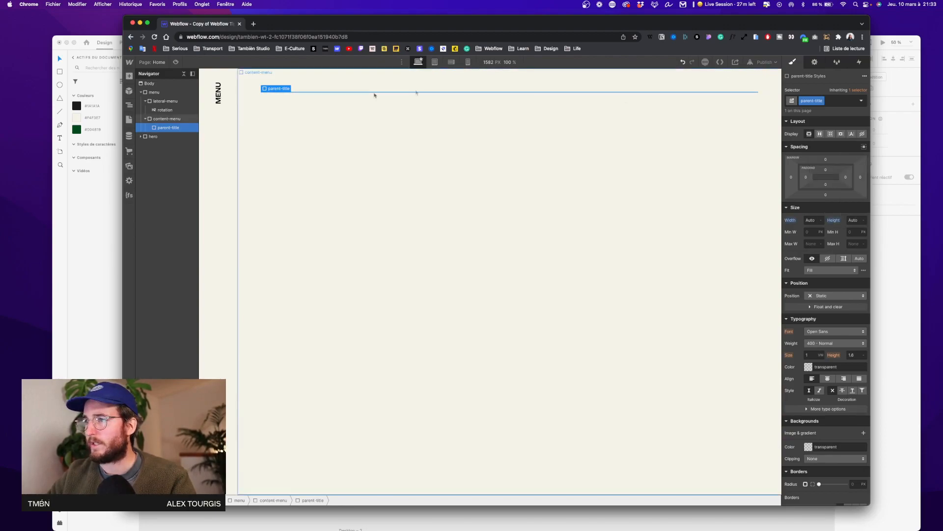
Step: Add a Heading 1 with the text-black class inside parent-title and duplicate it, making the two title lines NOMAD and COFFEE
{"action": "left_click", "coordinate": [129, 76]}
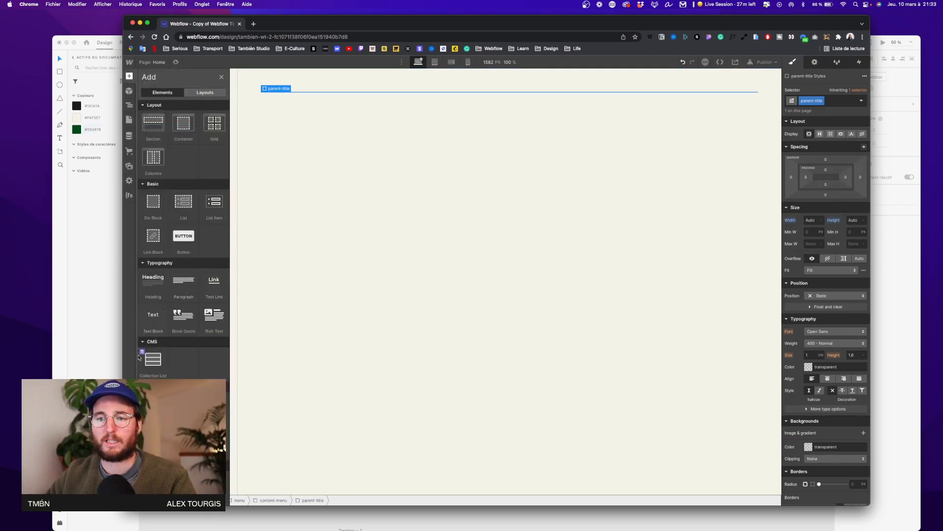
{"action": "left_click_drag", "start_coordinate": [172, 270], "coordinate": [167, 129]}
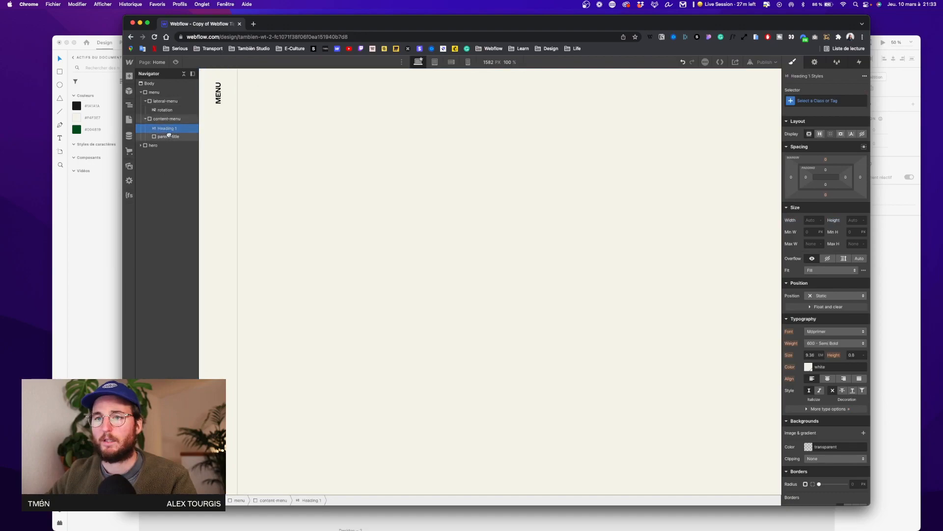
{"action": "left_click", "coordinate": [817, 99]}
{"action": "type", "text": "text-black"}
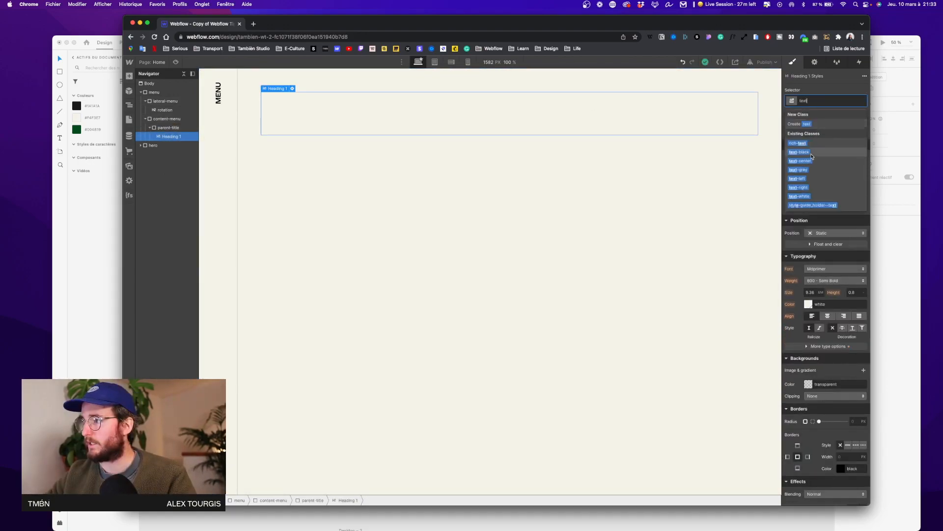
{"action": "key", "text": "Return"}
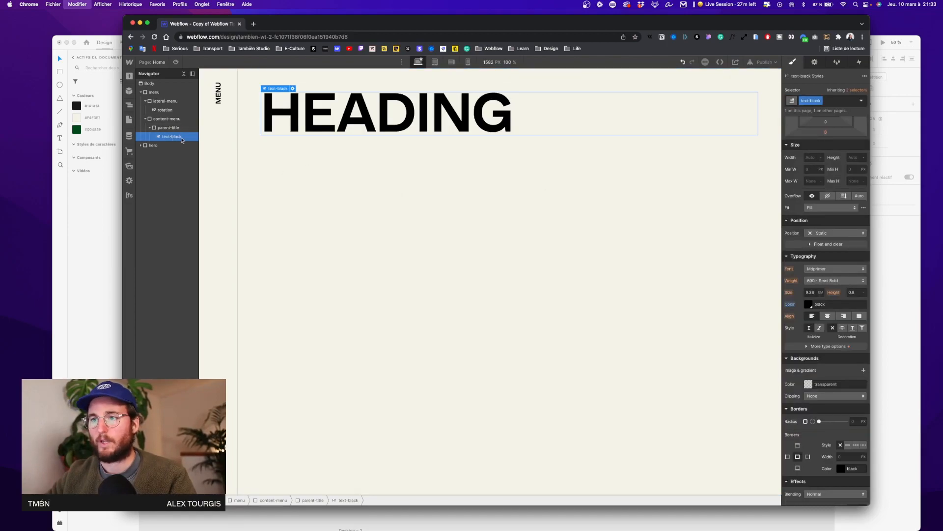
{"action": "key", "text": "super+c"}
{"action": "key", "text": "super+v"}
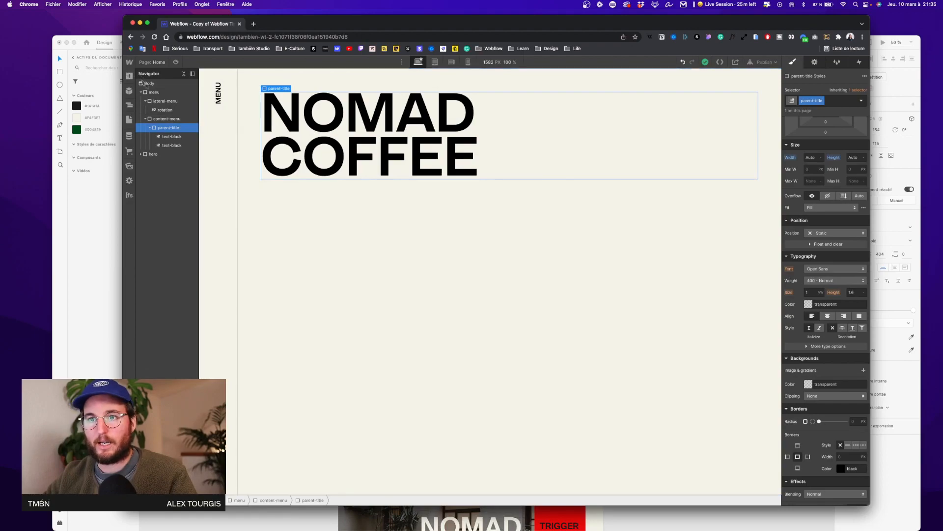
Step: Switch to the Adobe XD mockup and examine how the menu page is divided below its title
{"action": "mouse_move", "coordinate": [942, 1]}
{"action": "left_click", "coordinate": [658, 231]}
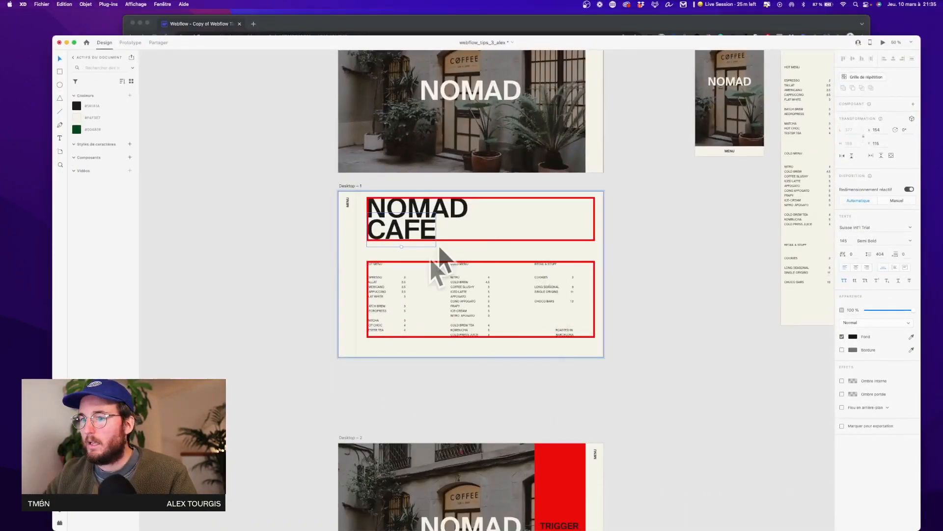
{"action": "key", "text": "super+Tab"}
Step: Insert a grid inside content-menu below parent-title and add a third column to it
{"action": "left_click", "coordinate": [129, 77]}
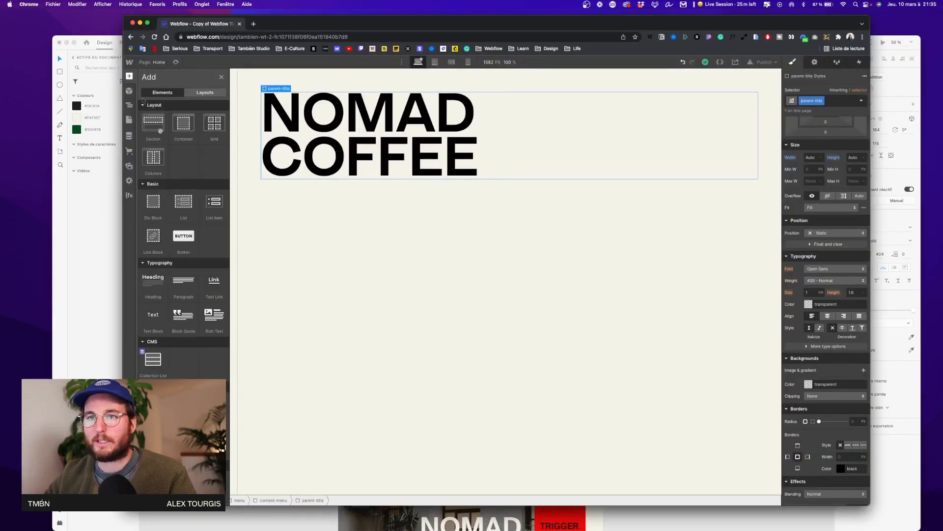
{"action": "scroll", "coordinate": [183, 221], "scroll_direction": "down", "scroll_amount": 3}
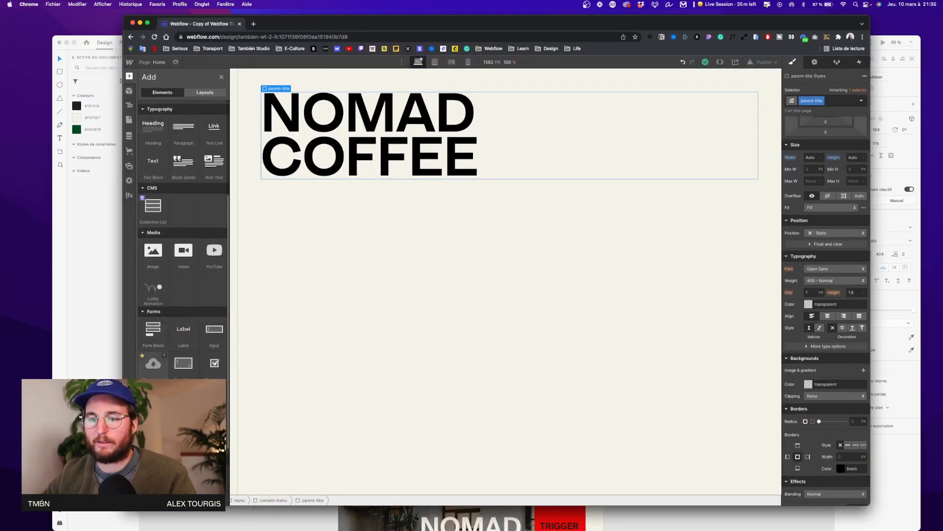
{"action": "left_click_drag", "start_coordinate": [215, 110], "coordinate": [411, 234]}
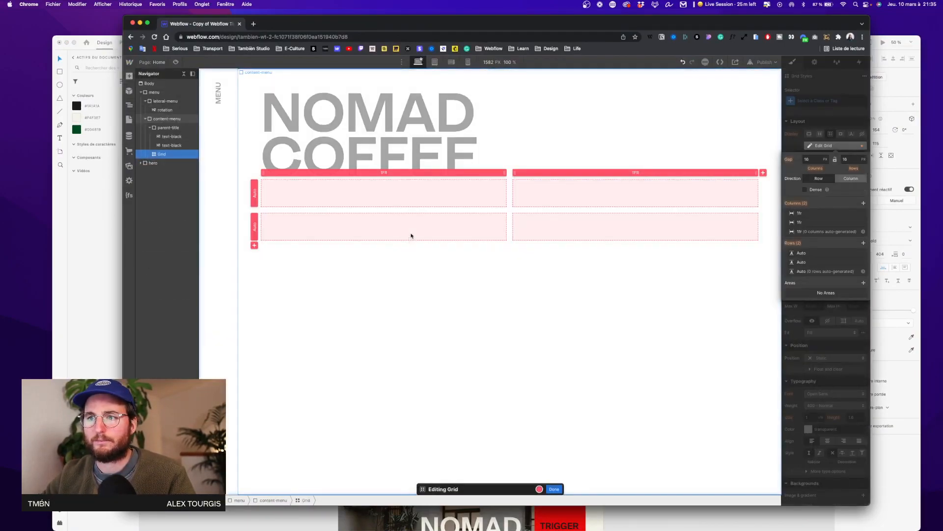
{"action": "left_click", "coordinate": [863, 203]}
Step: Rename the new grid's class as grid, in lowercase
{"action": "left_click", "coordinate": [835, 107]}
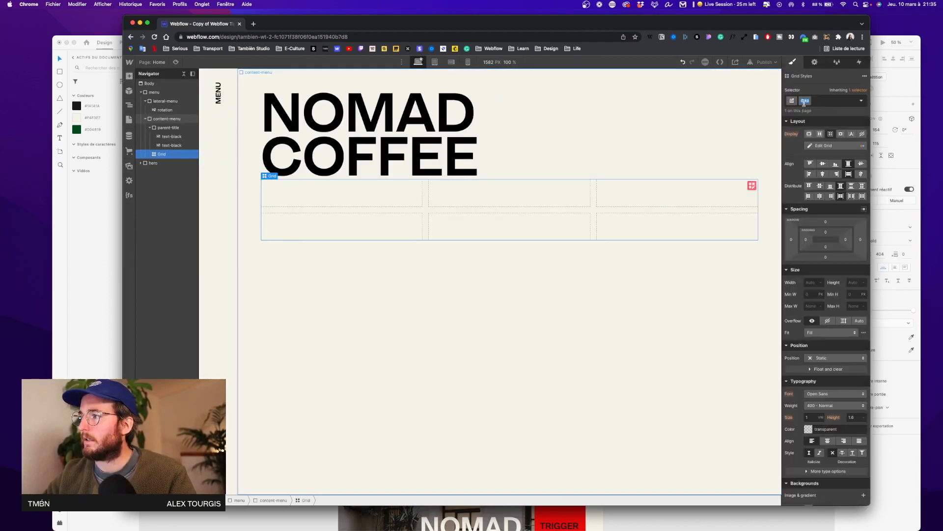
{"action": "type", "text": "grid"}
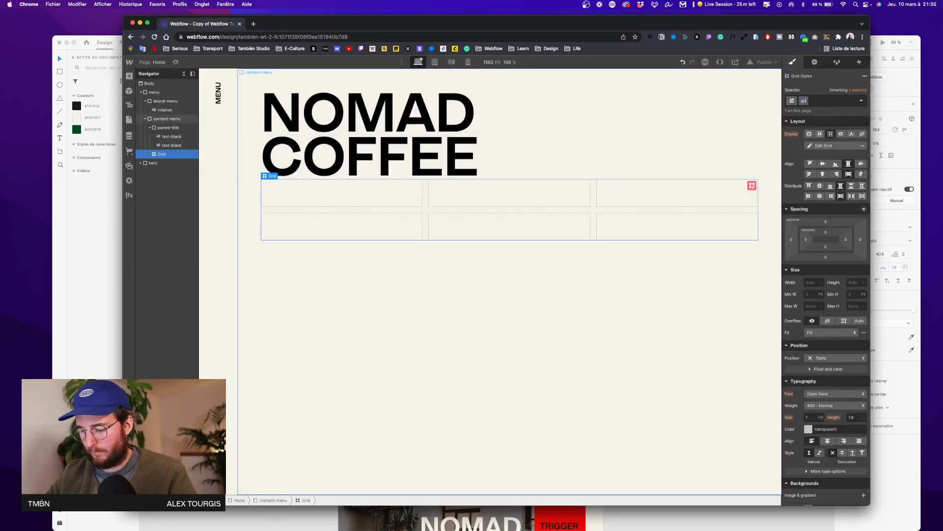
{"action": "key", "text": "Return"}
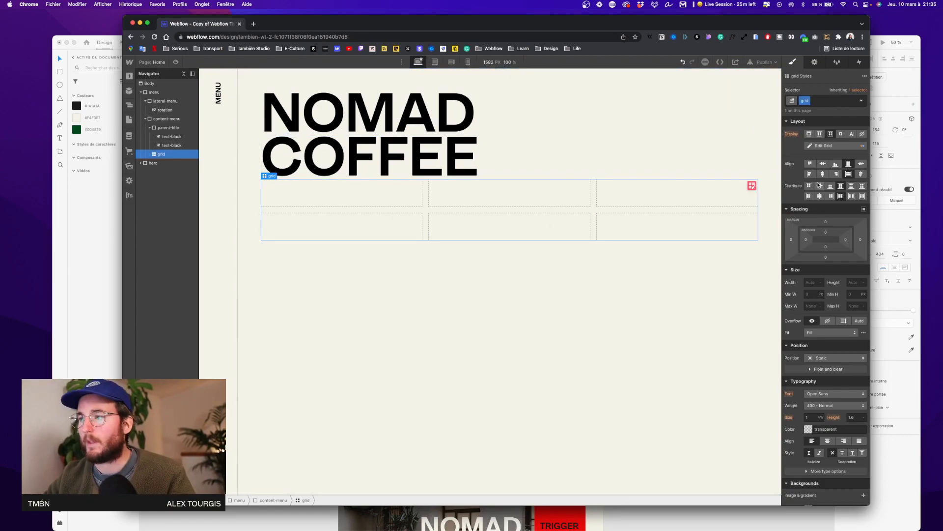
Step: Set the grid's width to 100% and height to Auto, and remove its second row
{"action": "left_click", "coordinate": [810, 283]}
{"action": "type", "text": "100"}
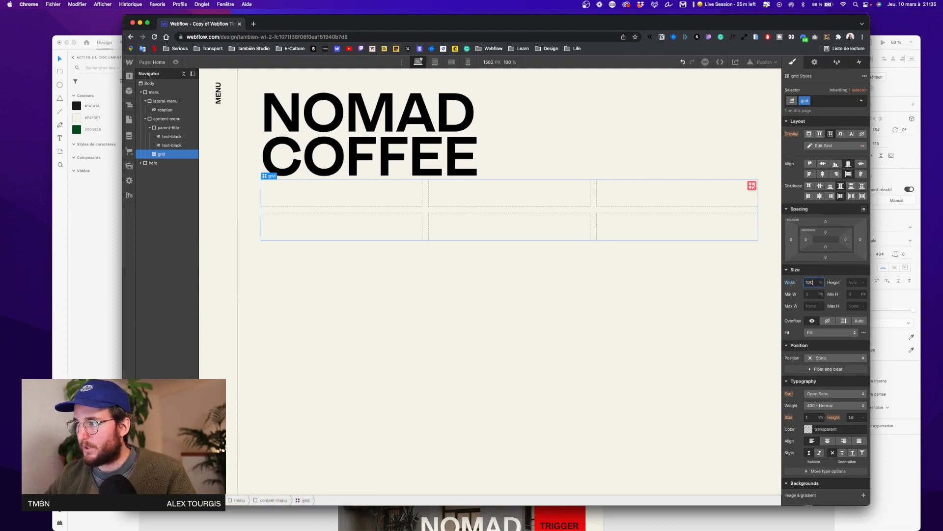
{"action": "left_click", "coordinate": [852, 282]}
{"action": "left_click", "coordinate": [855, 284]}
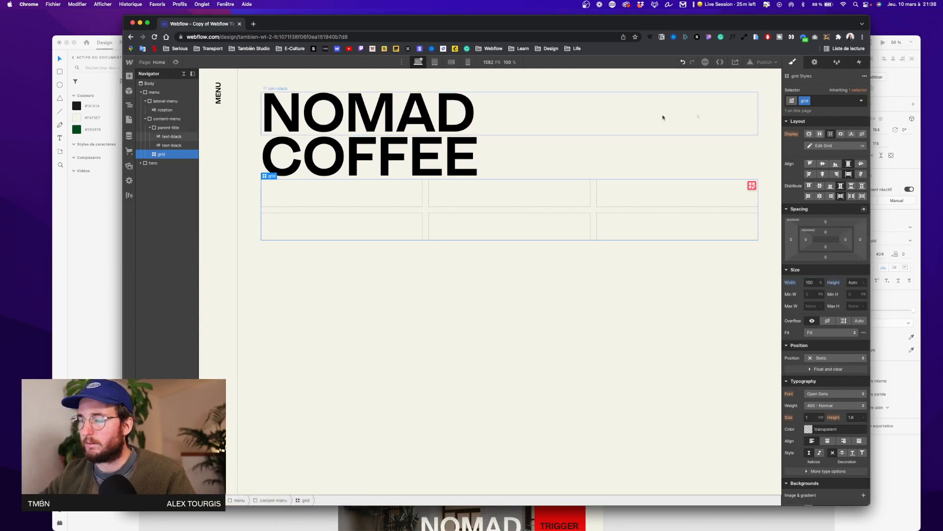
{"action": "left_click", "coordinate": [752, 185]}
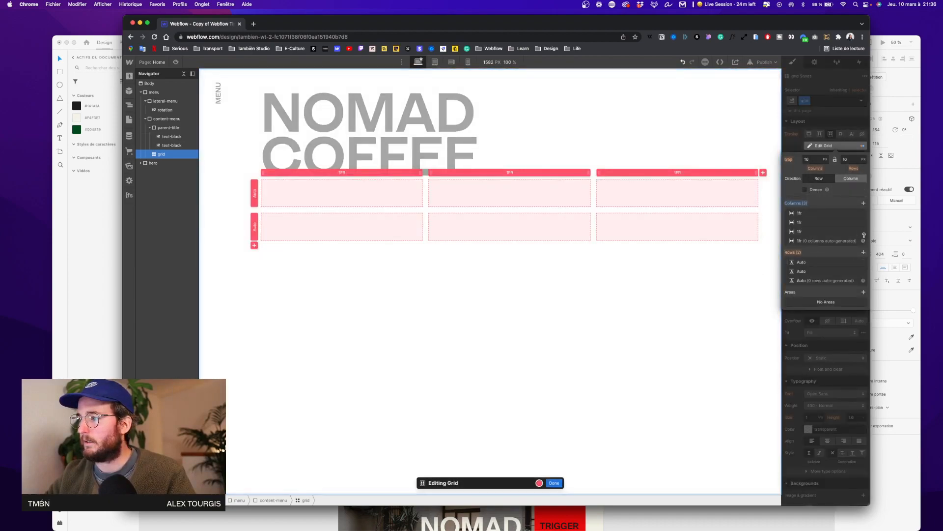
{"action": "left_click", "coordinate": [862, 272]}
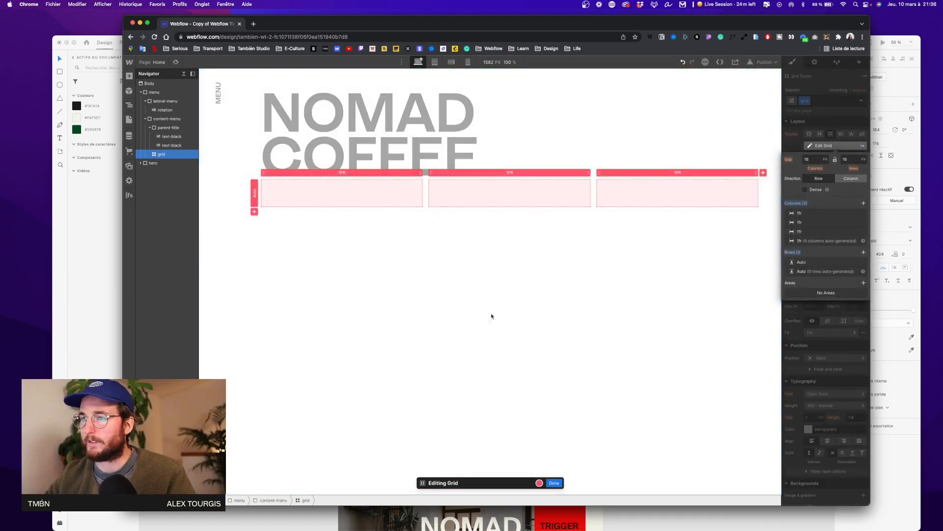
Step: Finish editing the grid and try the combo class mt-2 on it, replacing it with mt-4
{"action": "left_click", "coordinate": [554, 483]}
{"action": "left_click", "coordinate": [830, 103]}
{"action": "type", "text": "m"}
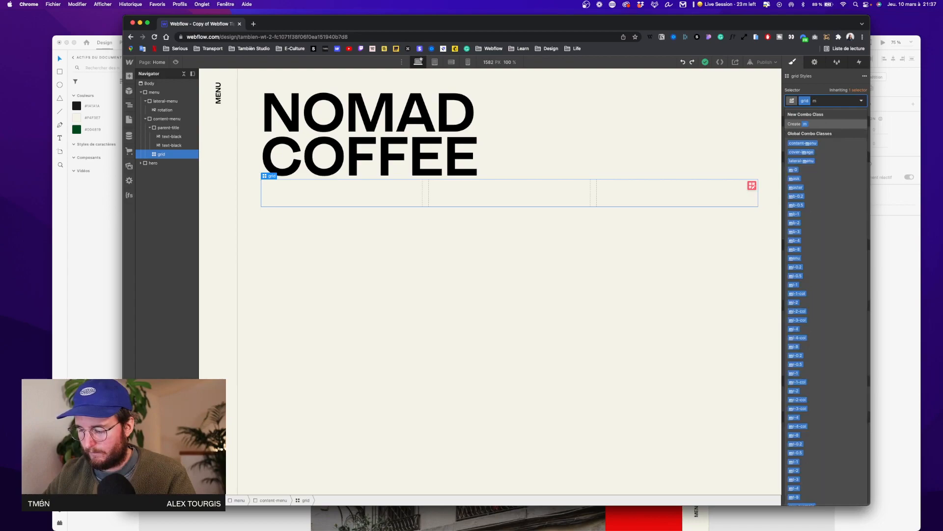
{"action": "type", "text": "t"}
{"action": "left_click", "coordinate": [794, 187]}
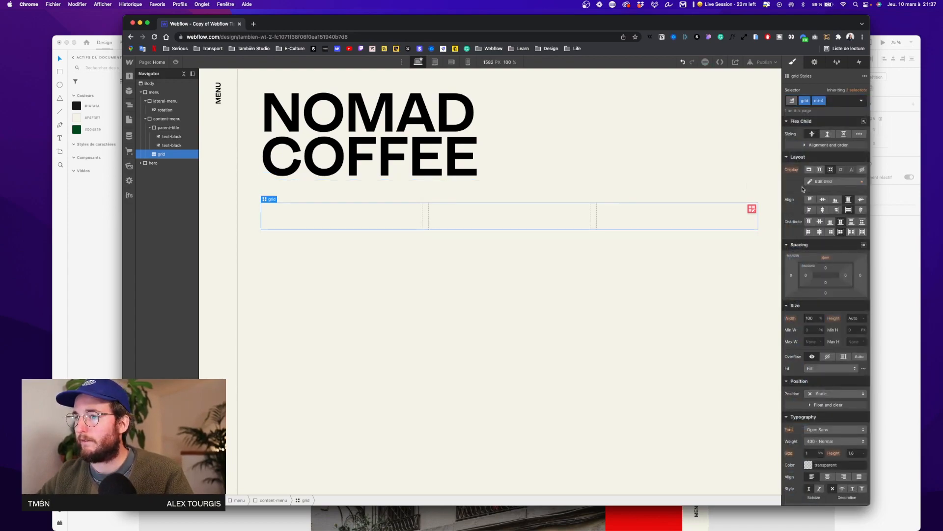
{"action": "left_click", "coordinate": [844, 101]}
{"action": "key", "text": "BackSpace"}
{"action": "type", "text": "mt"}
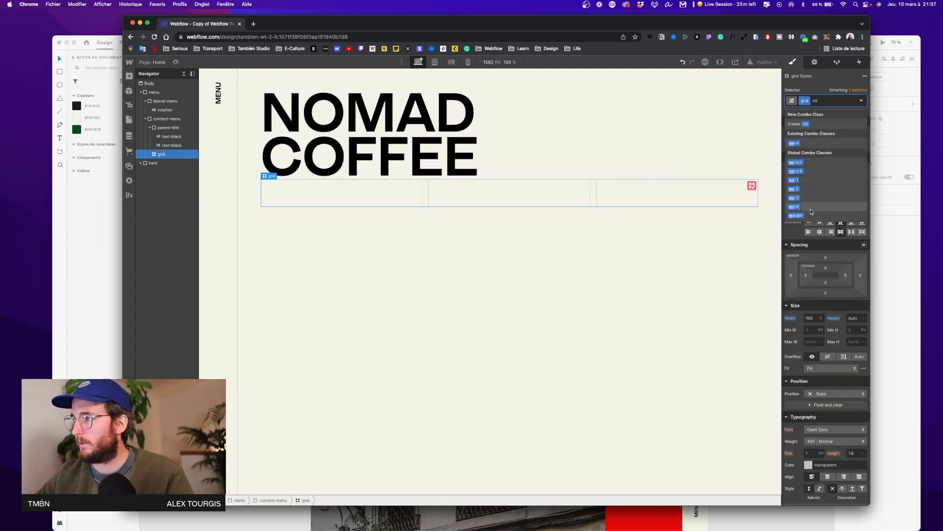
{"action": "left_click", "coordinate": [808, 208]}
Step: Check the spacing against the Adobe XD mockup and set the grid's column gap to 10, after trying 12.5
{"action": "key", "text": "ctrl+Up"}
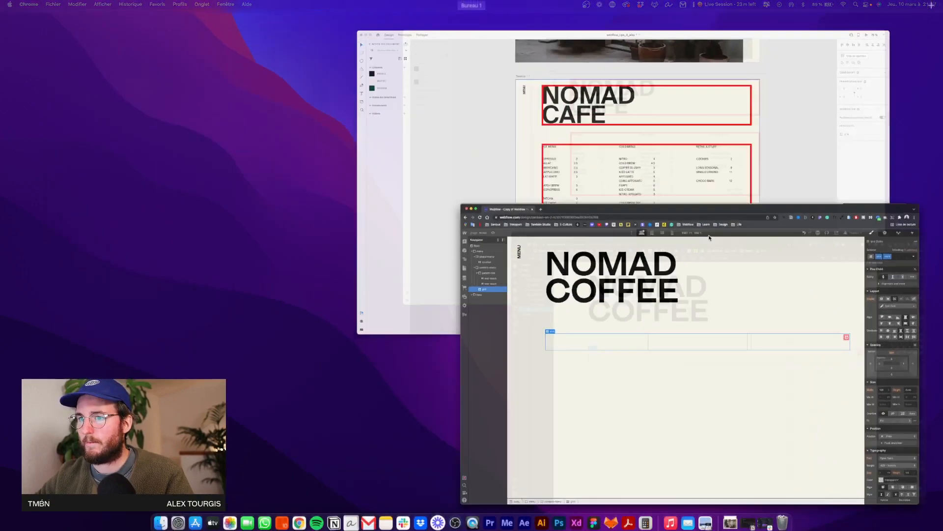
{"action": "left_click", "coordinate": [686, 349]}
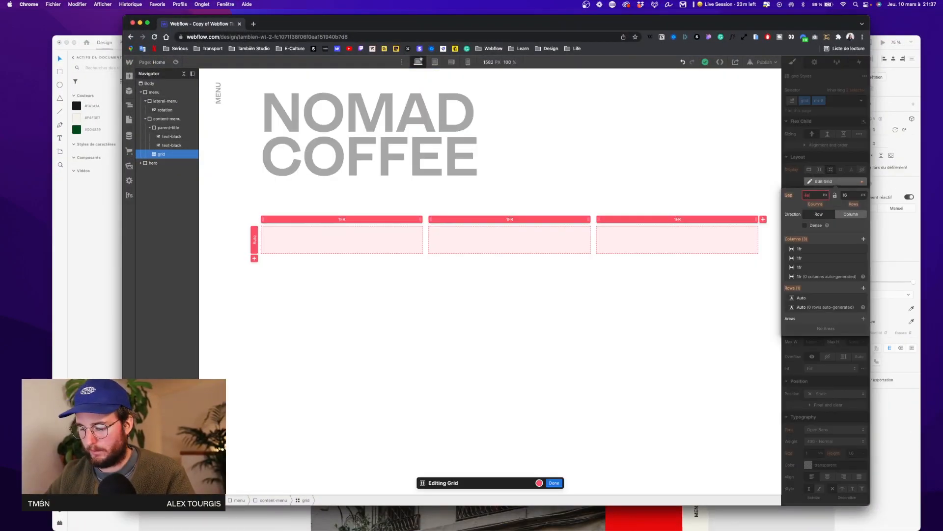
{"action": "type", "text": "m"}
{"action": "key", "text": "BackSpace"}
{"action": "type", "text": "12.5"}
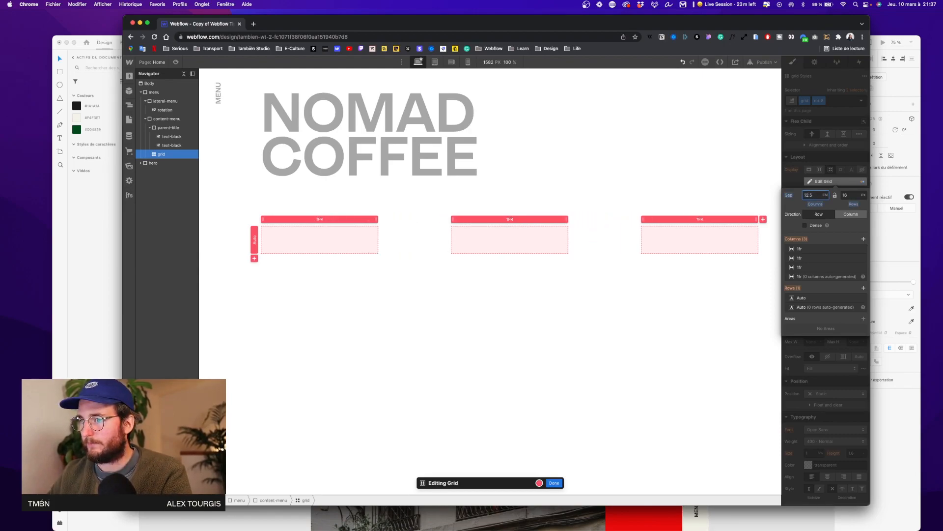
{"action": "key", "text": "BackSpace"}
{"action": "key", "text": "BackSpace"}
{"action": "key", "text": "BackSpace"}
{"action": "key", "text": "BackSpace"}
{"action": "type", "text": "10"}
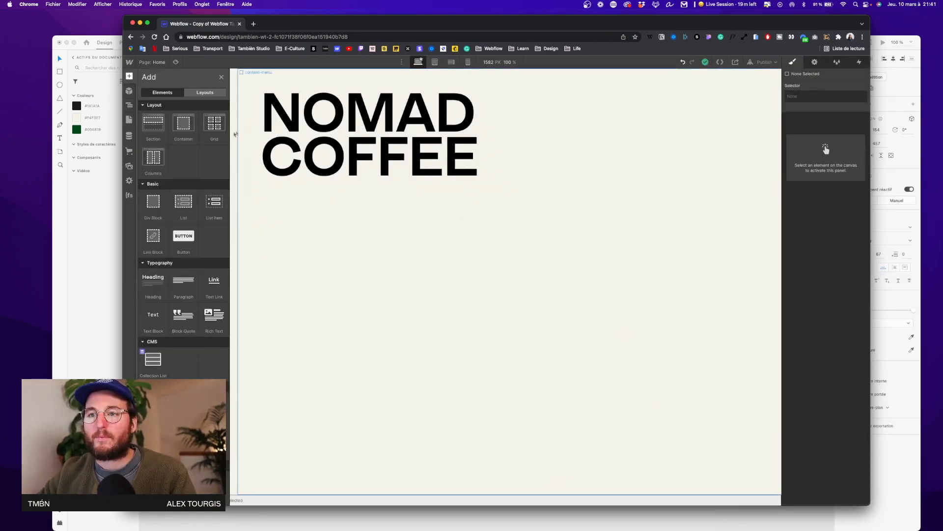
Step: Nest a second grid in the first cell of grid, reduced to one column and one row, with the class line-grid
{"action": "mouse_move", "coordinate": [152, 162]}
{"action": "left_mouse_down"}
{"action": "mouse_move", "coordinate": [216, 173]}
{"action": "mouse_move", "coordinate": [185, 152]}
{"action": "mouse_move", "coordinate": [159, 164]}
{"action": "mouse_move", "coordinate": [166, 164]}
{"action": "left_mouse_up"}
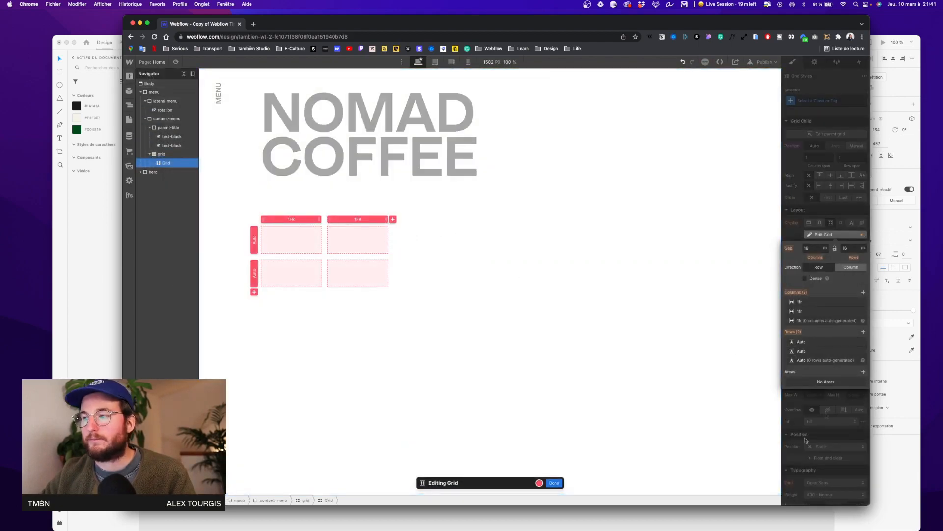
{"action": "left_click", "coordinate": [863, 311]}
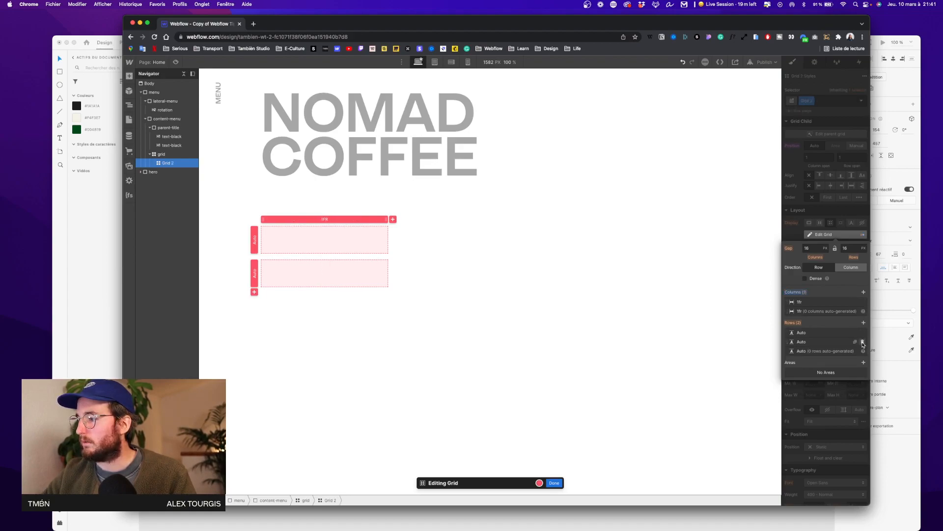
{"action": "left_click", "coordinate": [863, 343]}
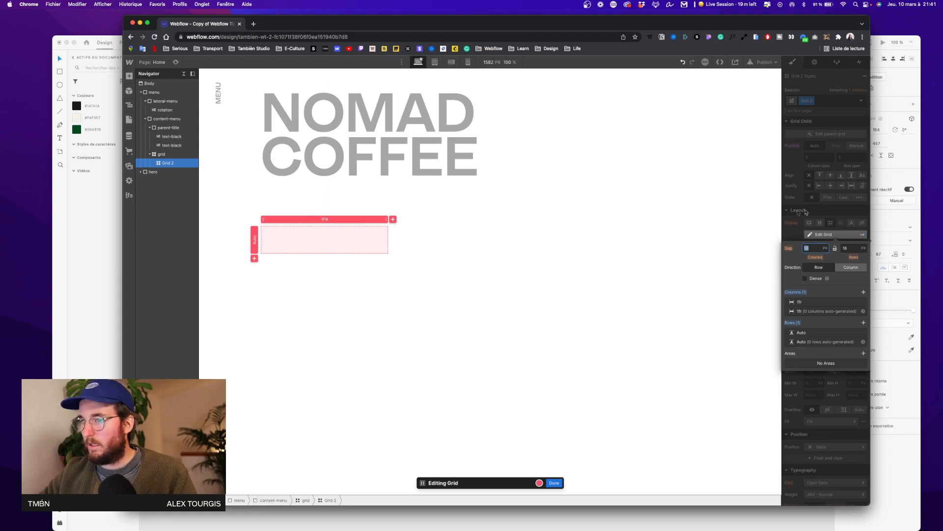
{"action": "key", "text": "Escape"}
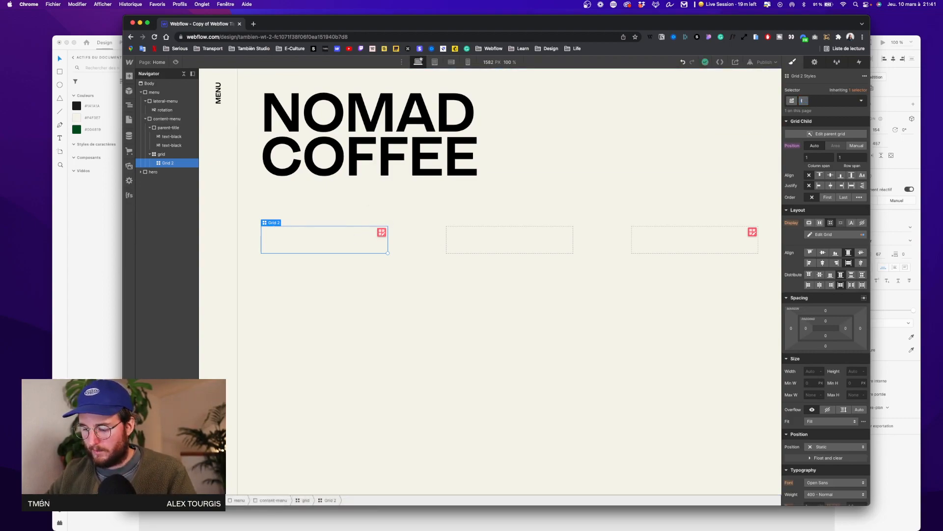
{"action": "key", "text": "Return"}
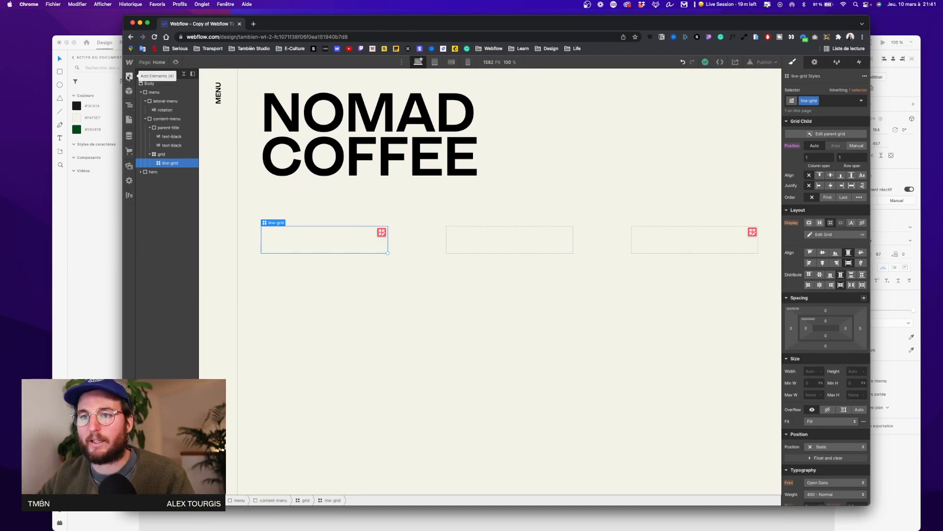
Step: Insert a heading inside line-grid and make it an H3
{"action": "left_click", "coordinate": [130, 76]}
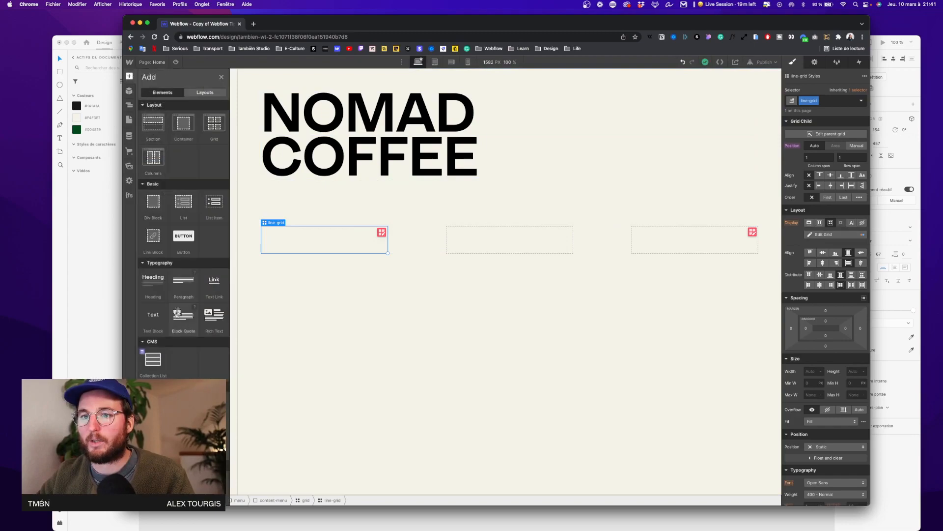
{"action": "left_click_drag", "start_coordinate": [154, 279], "coordinate": [318, 245]}
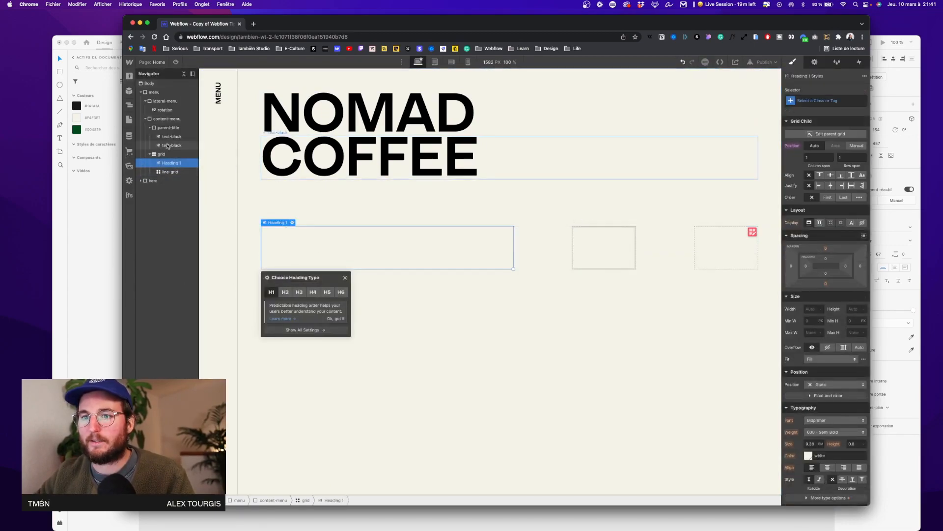
{"action": "left_click", "coordinate": [171, 172]}
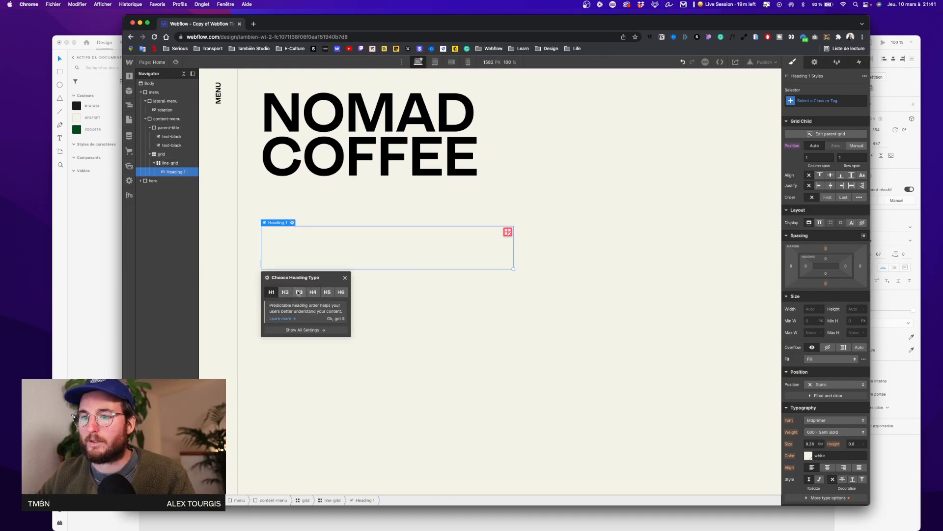
{"action": "left_click", "coordinate": [298, 292]}
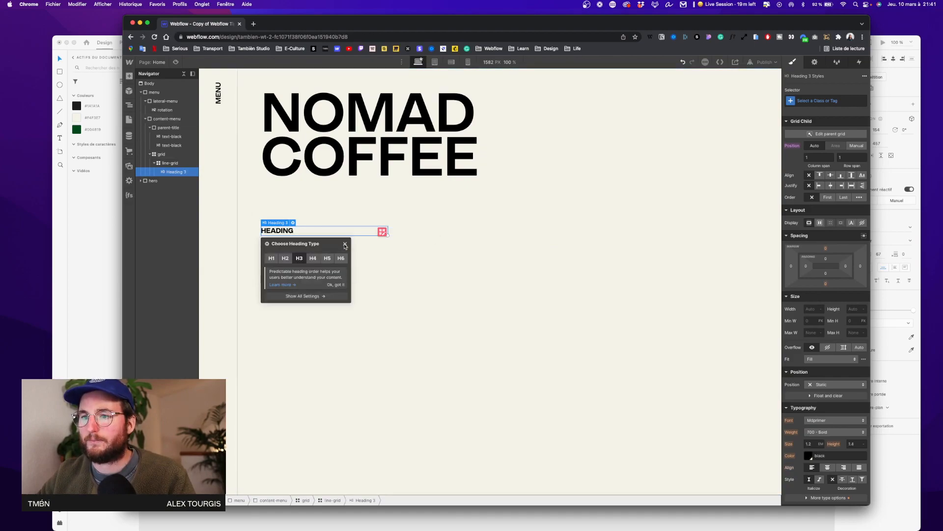
Step: Target the All H3 Headings tag for styling and check the ESPRESSO line's text settings in the Adobe XD mockup
{"action": "left_click", "coordinate": [839, 384]}
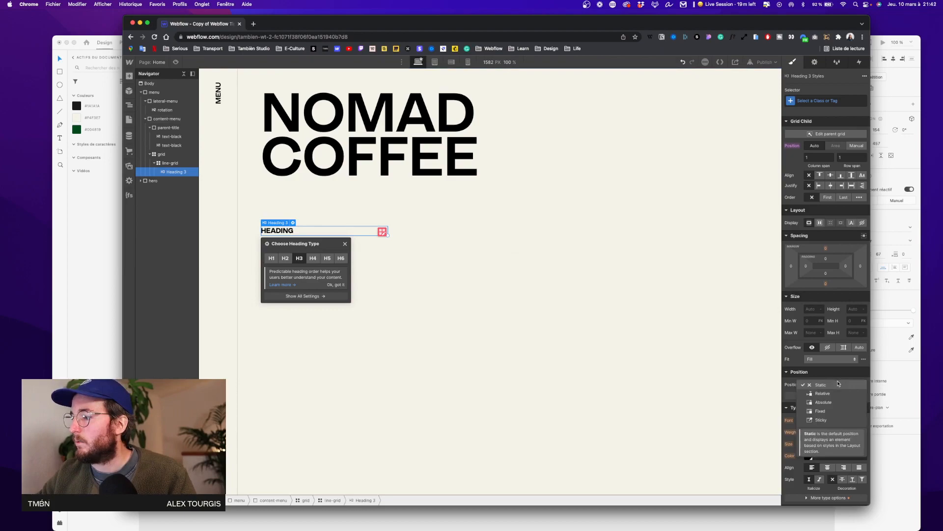
{"action": "left_click", "coordinate": [802, 328]}
{"action": "left_click", "coordinate": [825, 101]}
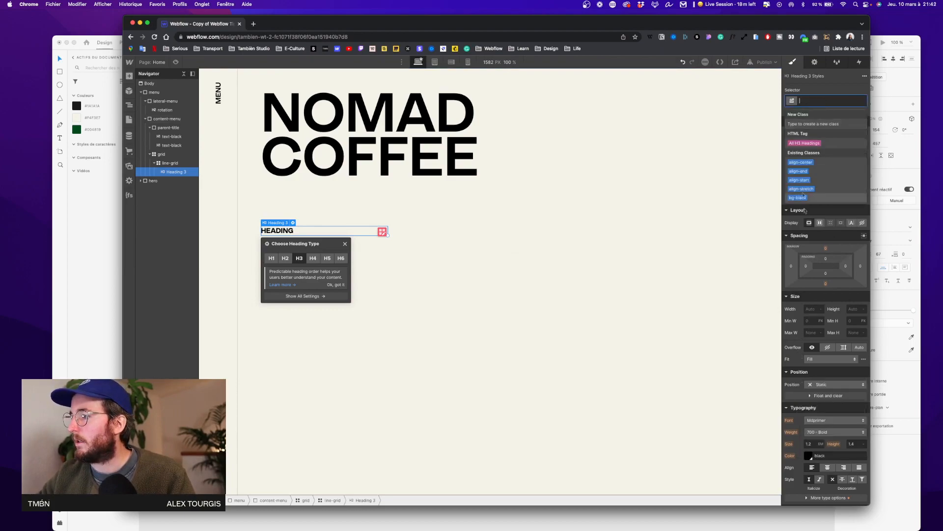
{"action": "left_click", "coordinate": [799, 144]}
{"action": "key", "text": "ctrl+Up"}
{"action": "left_click", "coordinate": [629, 234]}
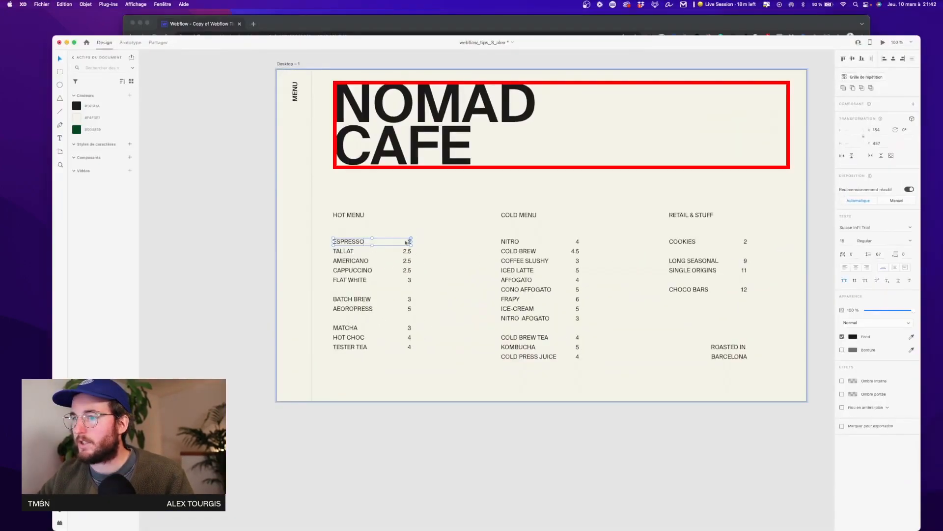
{"action": "key", "text": "ctrl+Up"}
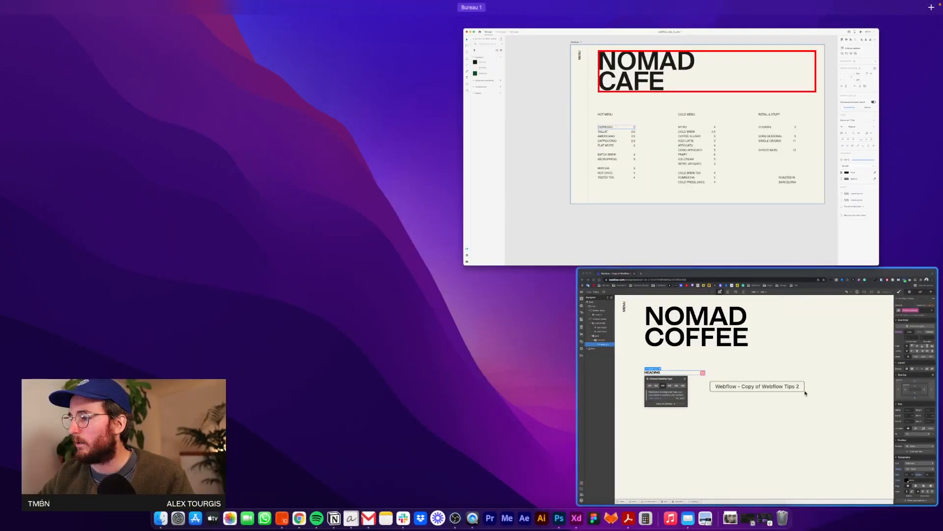
{"action": "left_click", "coordinate": [691, 385]}
Step: Style all H3 headings with weight 400 - Normal, size 16 px and line height 1
{"action": "left_click", "coordinate": [835, 432]}
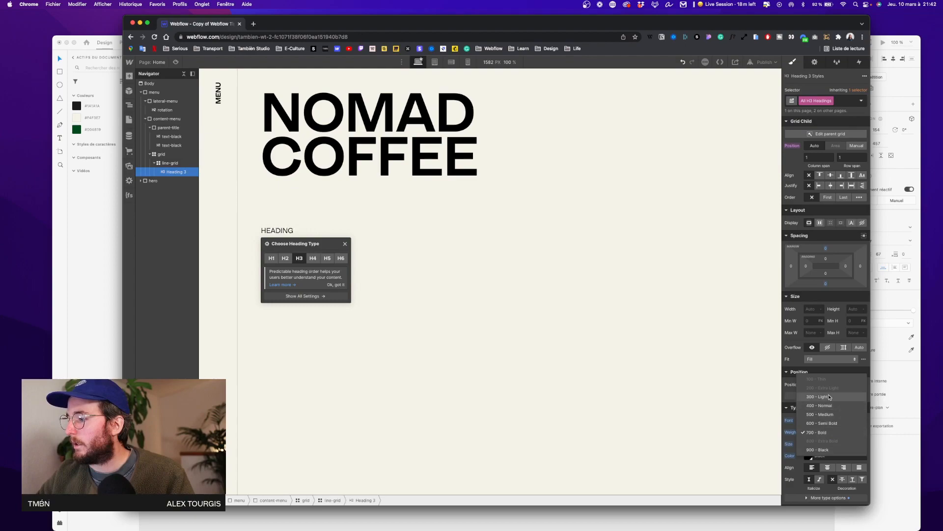
{"action": "left_click", "coordinate": [831, 405]}
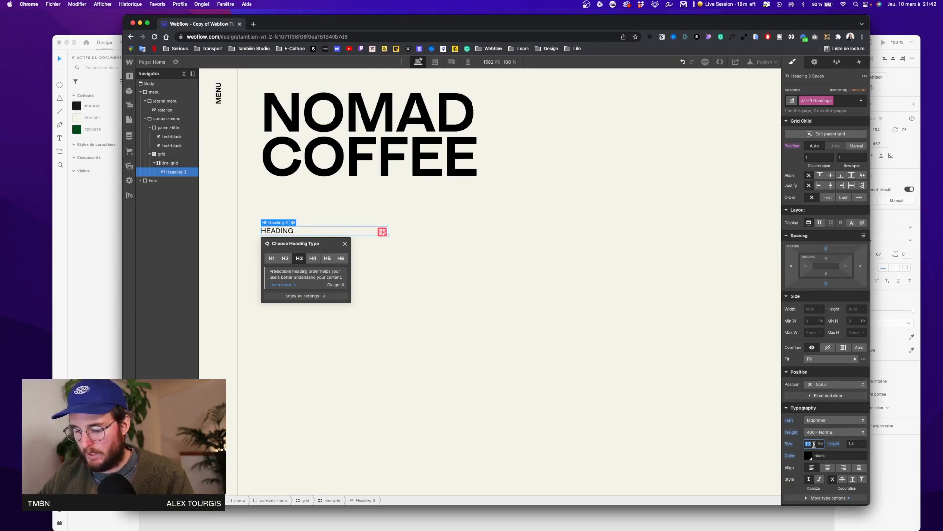
{"action": "type", "text": "16px"}
{"action": "key", "text": "Return"}
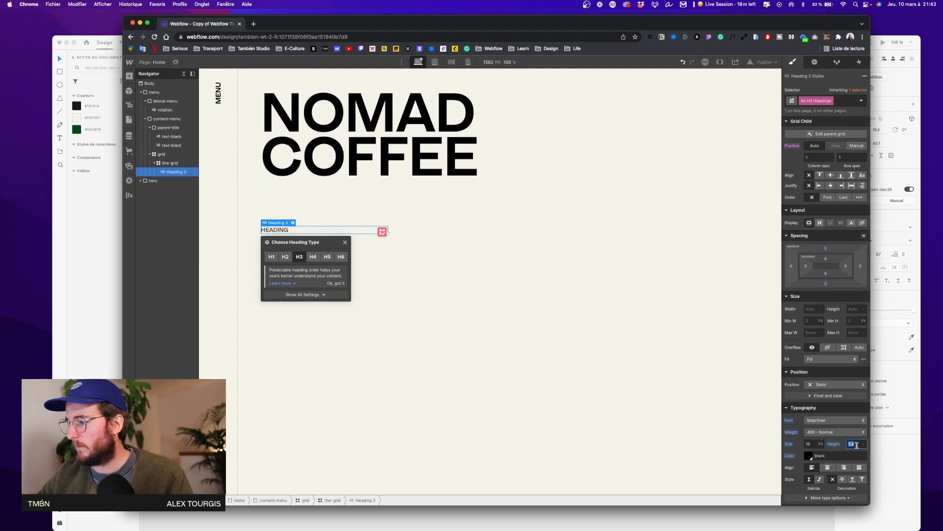
{"action": "type", "text": "1"}
{"action": "key", "text": "Return"}
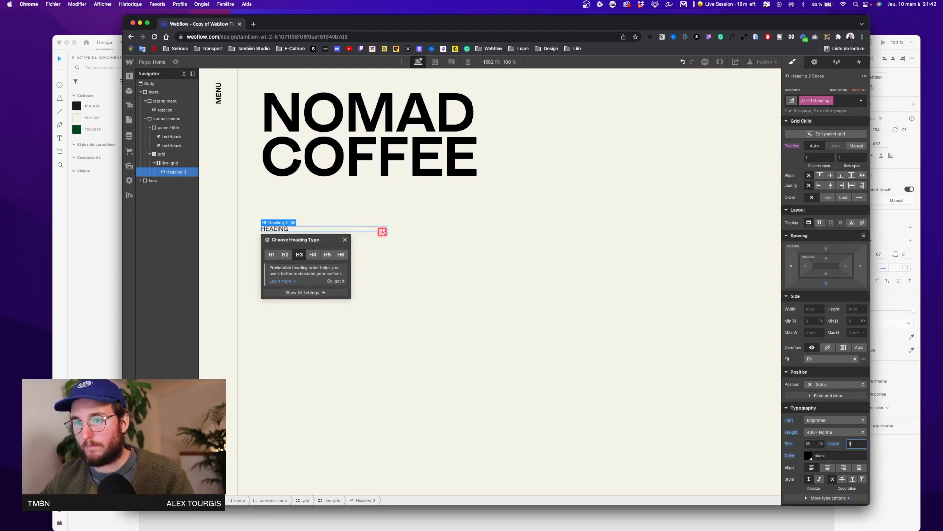
Step: Insert a div block in line-grid above the heading and give it the class wrapper-line
{"action": "left_click", "coordinate": [340, 229]}
{"action": "key", "text": "a"}
{"action": "left_click_drag", "start_coordinate": [154, 201], "coordinate": [173, 171]}
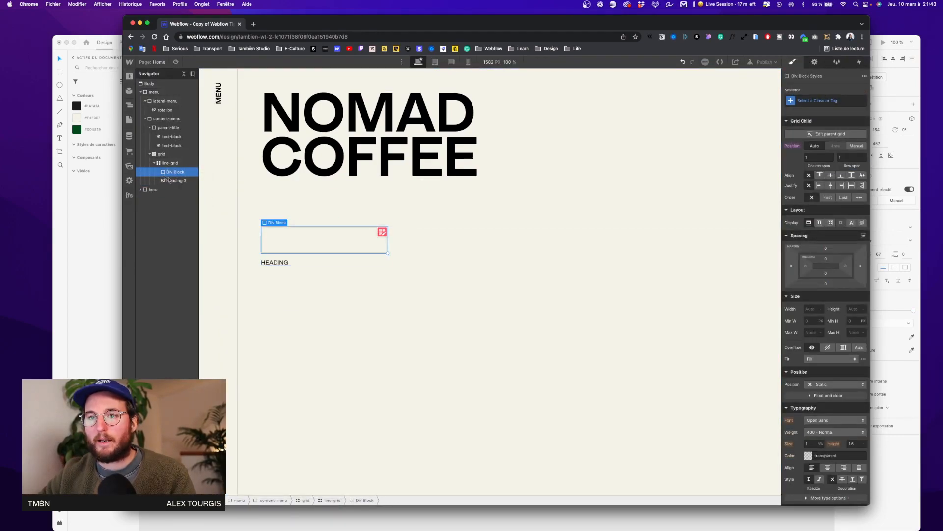
{"action": "left_click", "coordinate": [833, 98]}
{"action": "type", "text": "wrapper-line"}
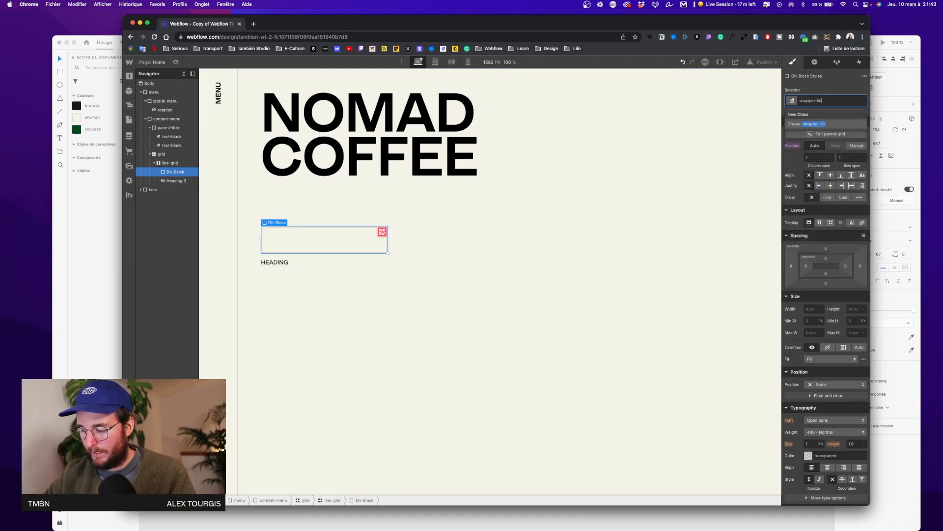
{"action": "key", "text": "Return"}
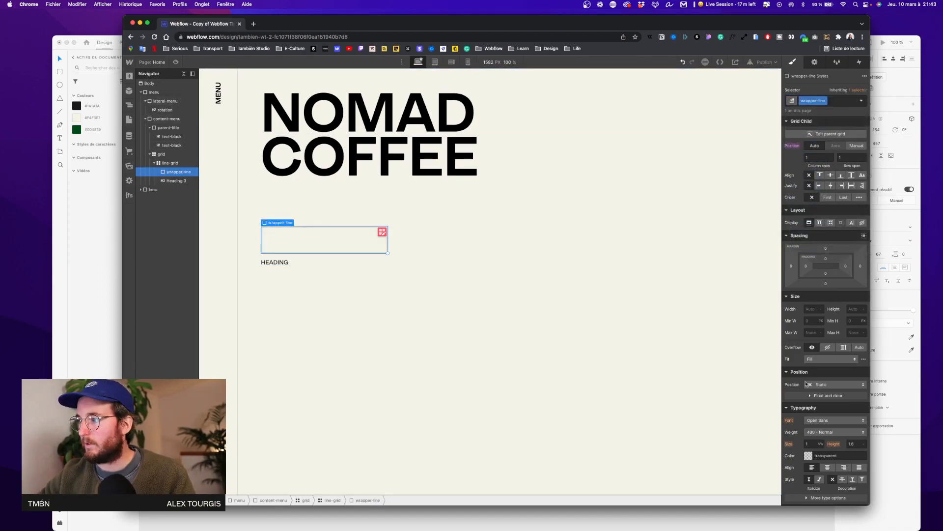
Step: Set wrapper-line's width to 100% and its height to Auto
{"action": "key", "text": "Return"}
{"action": "left_click", "coordinate": [863, 309]}
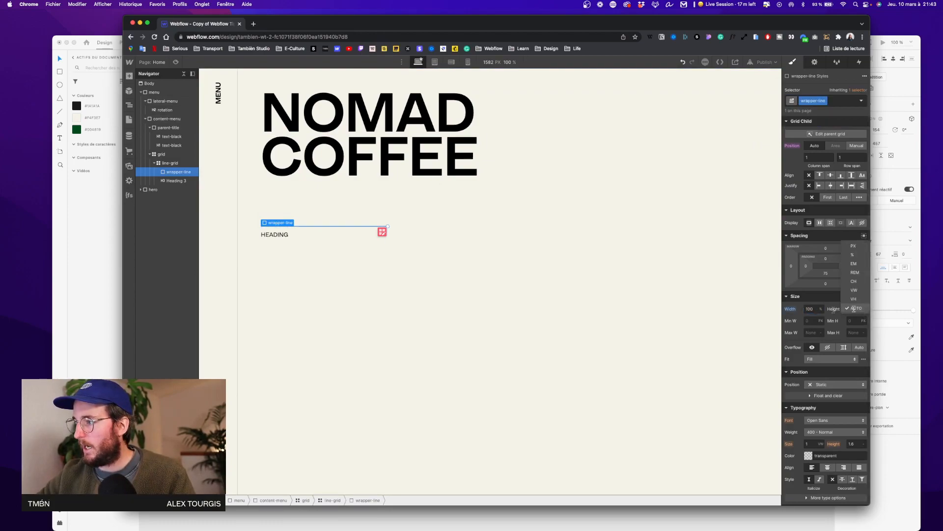
{"action": "left_click", "coordinate": [856, 308]}
Step: Move the H3 heading into wrapper-line and duplicate it there
{"action": "left_click_drag", "start_coordinate": [178, 180], "coordinate": [181, 177]}
{"action": "left_click", "coordinate": [182, 173]}
{"action": "left_click", "coordinate": [180, 181]}
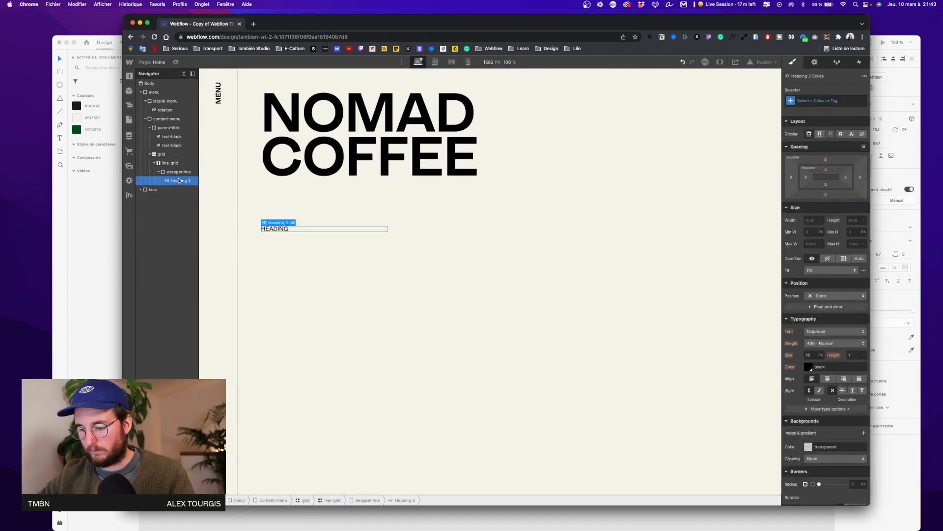
{"action": "key", "text": "super+v"}
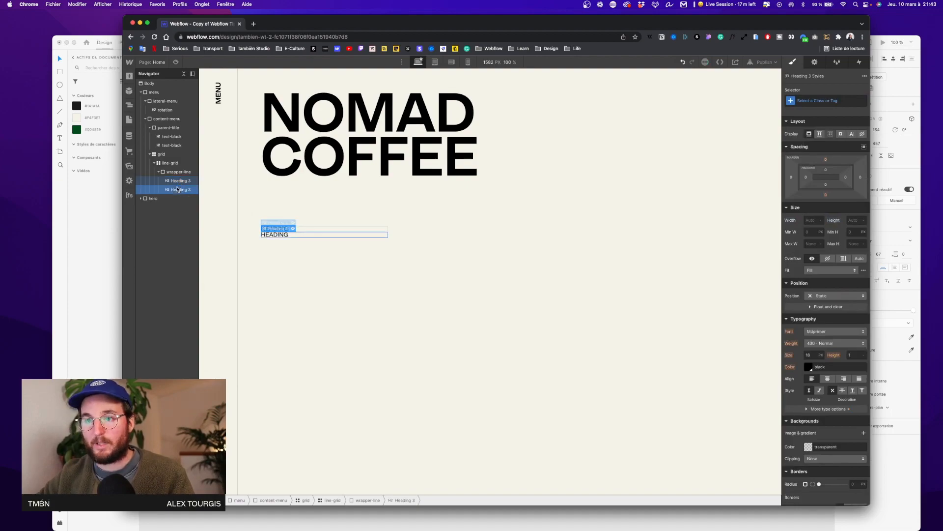
Step: Make wrapper-line a horizontal flex container with its two headings justified by space between
{"action": "left_click", "coordinate": [178, 172]}
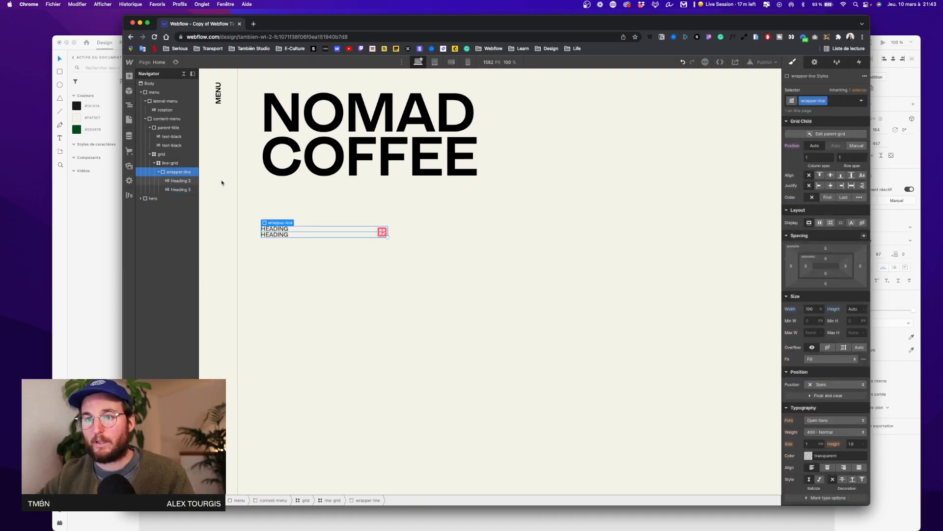
{"action": "left_click", "coordinate": [820, 223]}
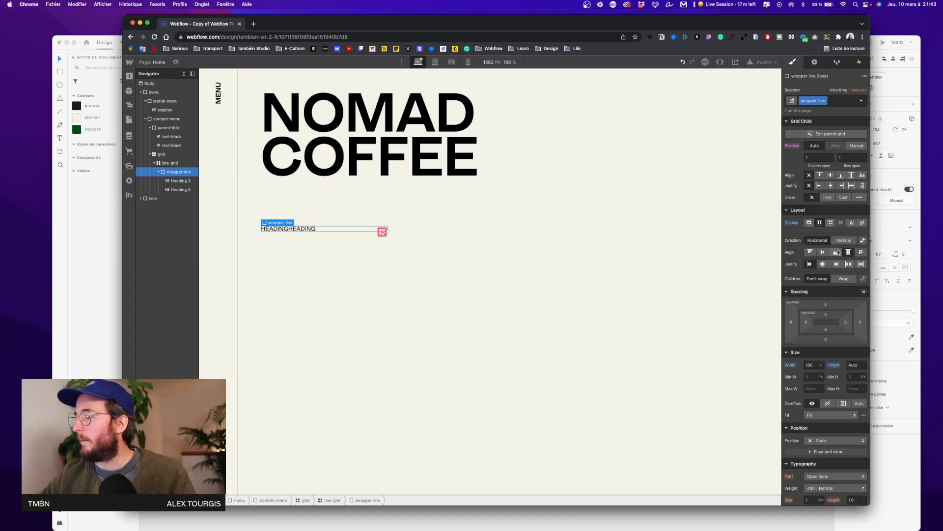
{"action": "left_click", "coordinate": [849, 264]}
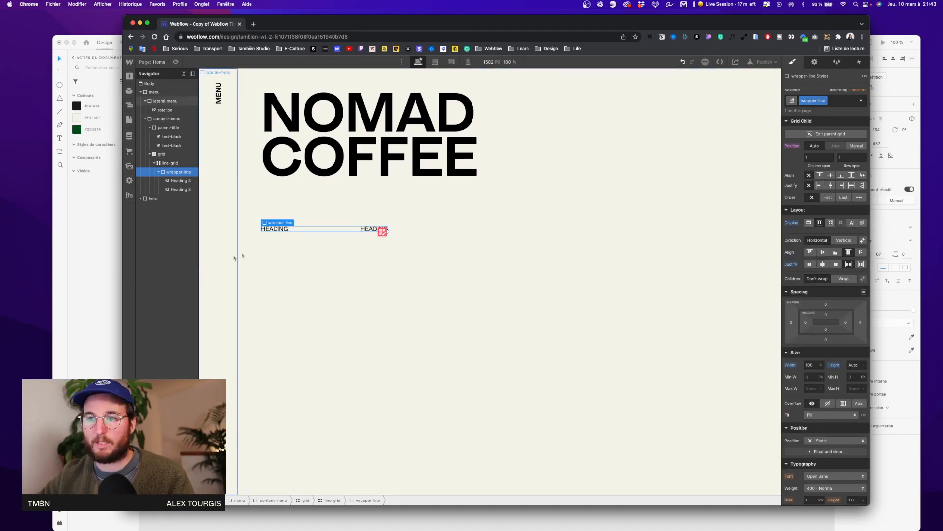
Step: Change the text of wrapper-line's two headings to ESPRESSO and its price 2, following the Adobe XD design
{"action": "double_click", "coordinate": [278, 230]}
{"action": "type", "text": "ESPRESSO"}
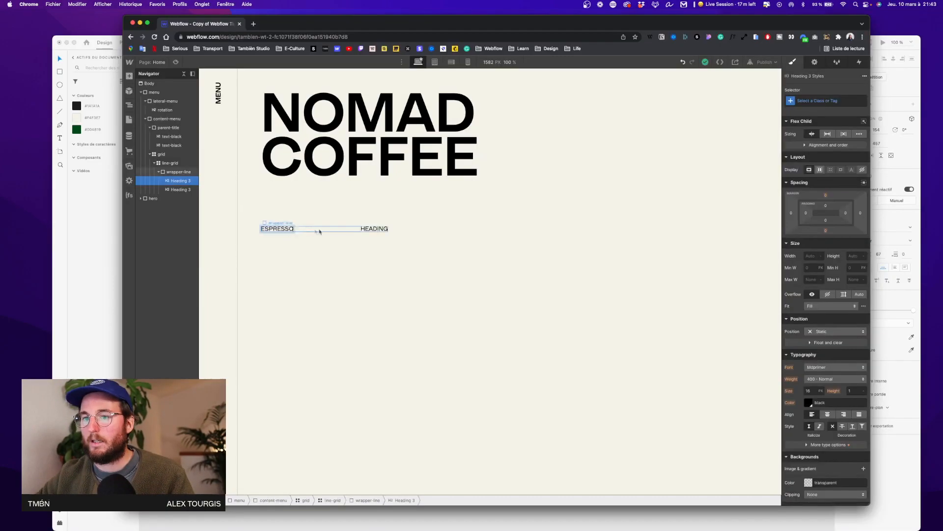
{"action": "key", "text": "ctrl+Up"}
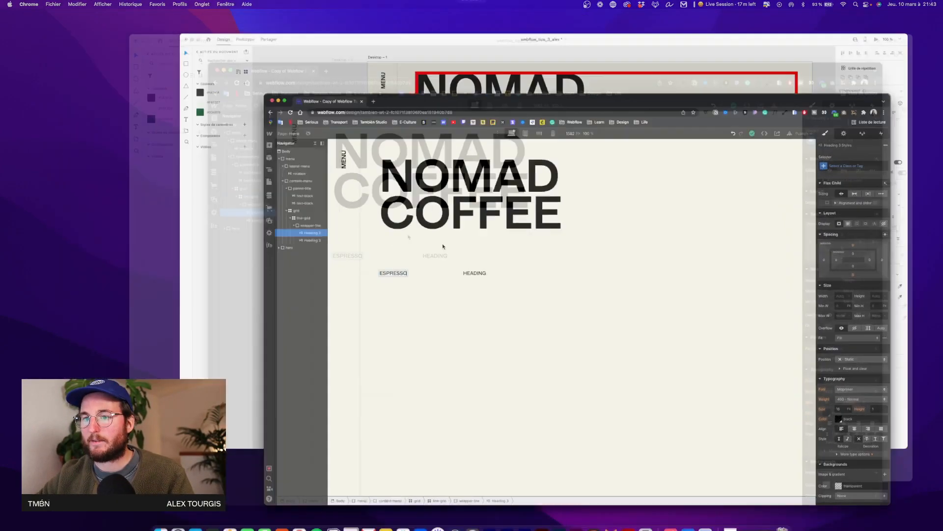
{"action": "left_click", "coordinate": [706, 191]}
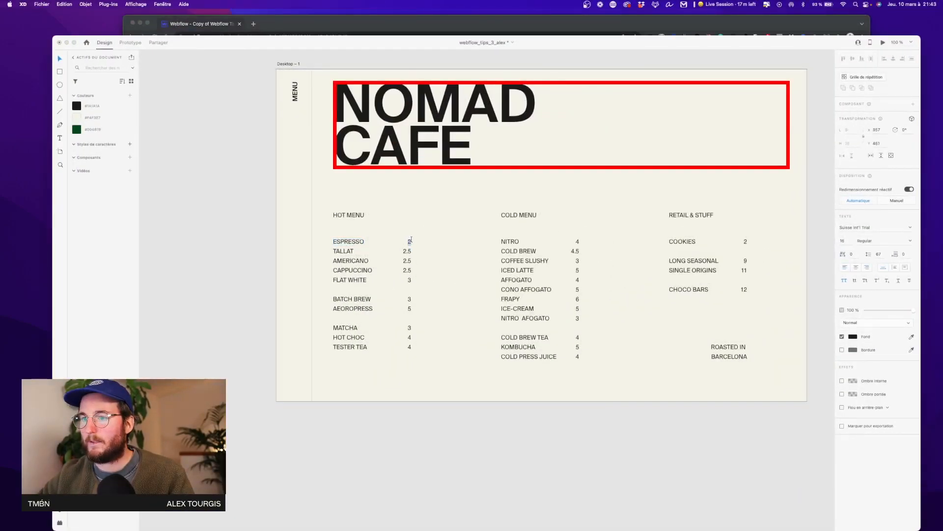
{"action": "key", "text": "ctrl+Up"}
{"action": "left_click", "coordinate": [723, 381]}
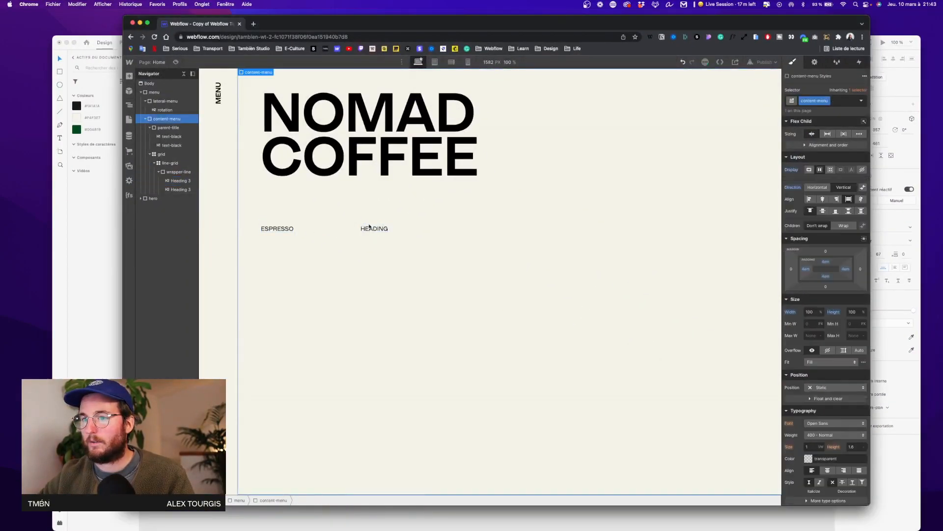
{"action": "double_click", "coordinate": [369, 230]}
{"action": "type", "text": "2"}
Step: Copy the first line-grid and paste it twice to fill all three columns of the grid
{"action": "left_click", "coordinate": [321, 236]}
{"action": "left_click", "coordinate": [321, 229]}
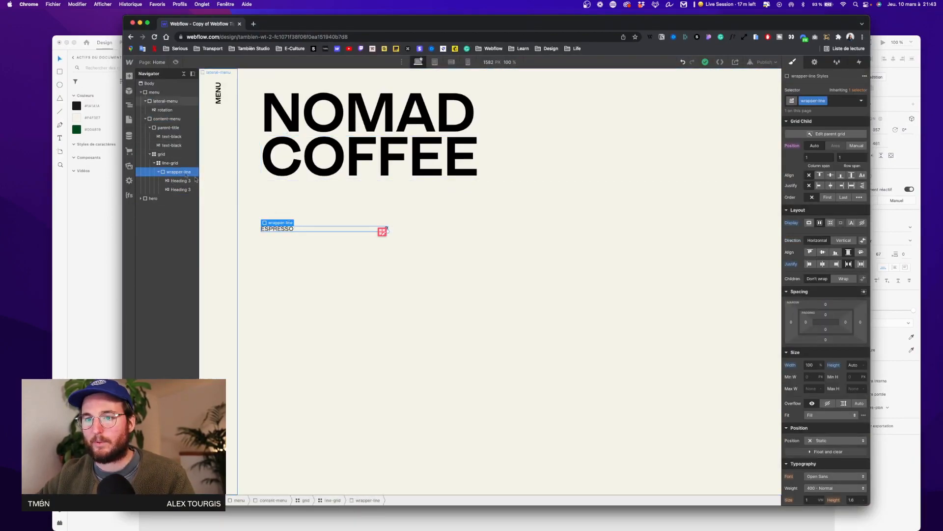
{"action": "left_click", "coordinate": [170, 162]}
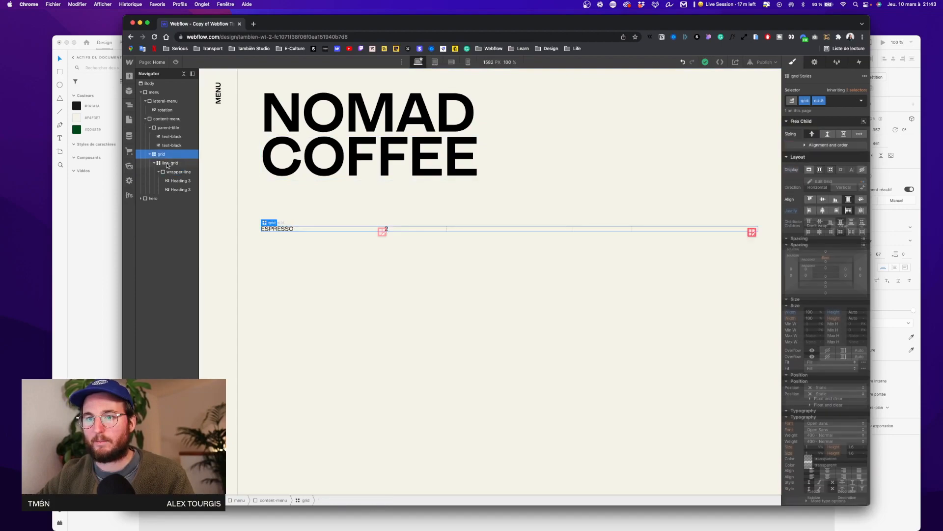
{"action": "key", "text": "super+c"}
{"action": "key", "text": "super+v"}
{"action": "key", "text": "super+v"}
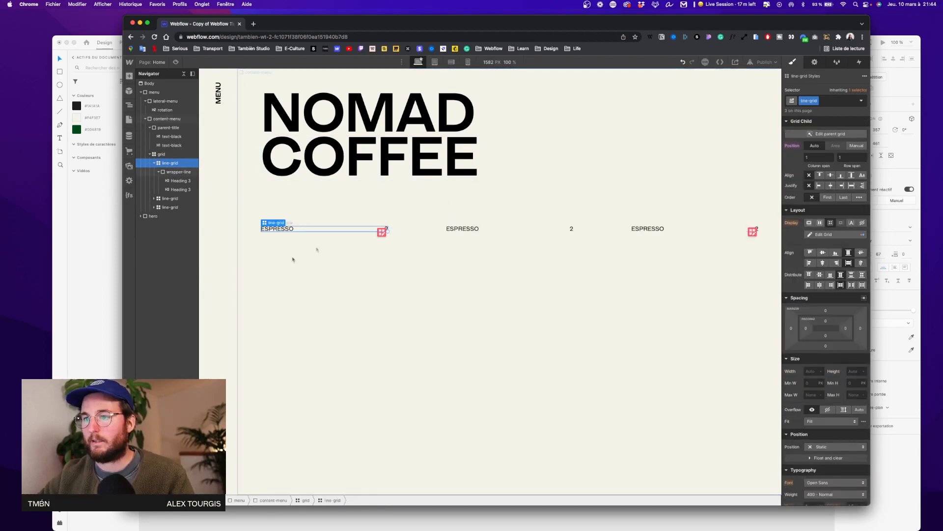
Step: Set the parent grid's column gap to 20 and finish editing the grid
{"action": "left_click", "coordinate": [366, 229]}
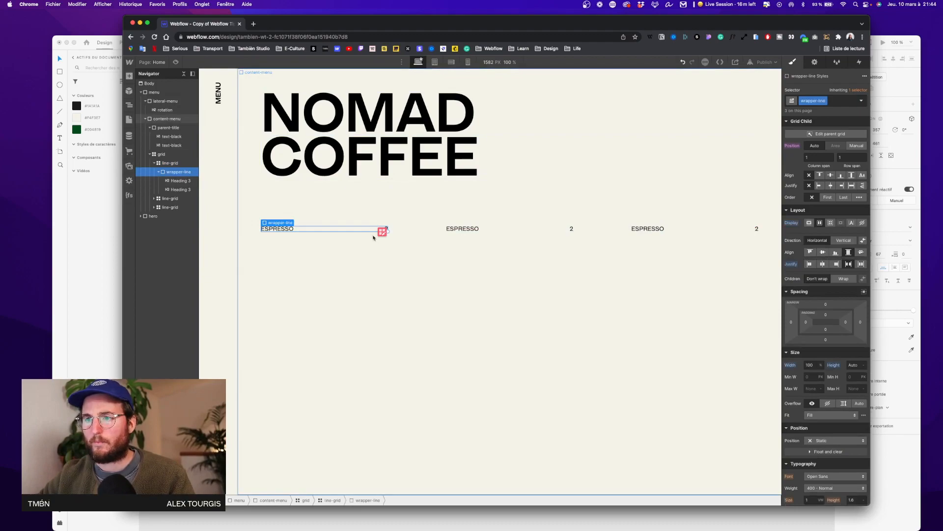
{"action": "left_click", "coordinate": [166, 163]}
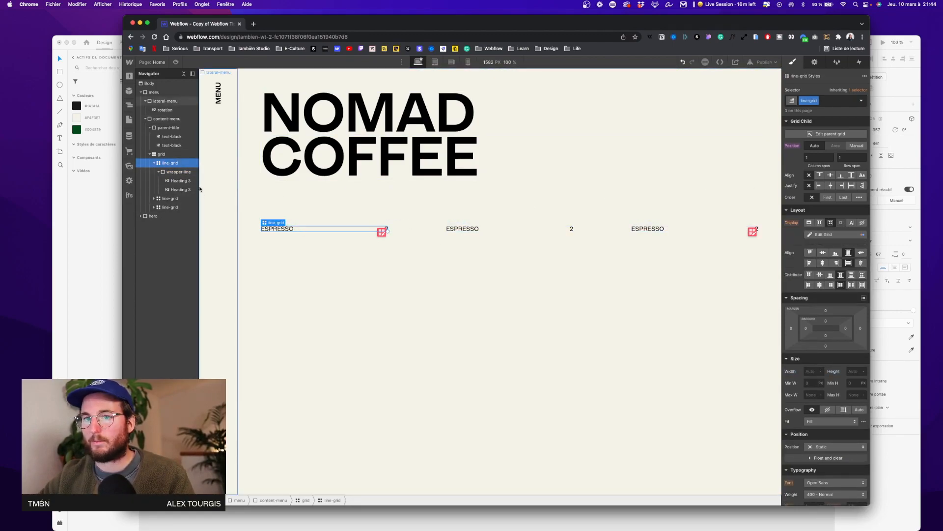
{"action": "left_click", "coordinate": [167, 154]}
{"action": "left_click", "coordinate": [814, 62]}
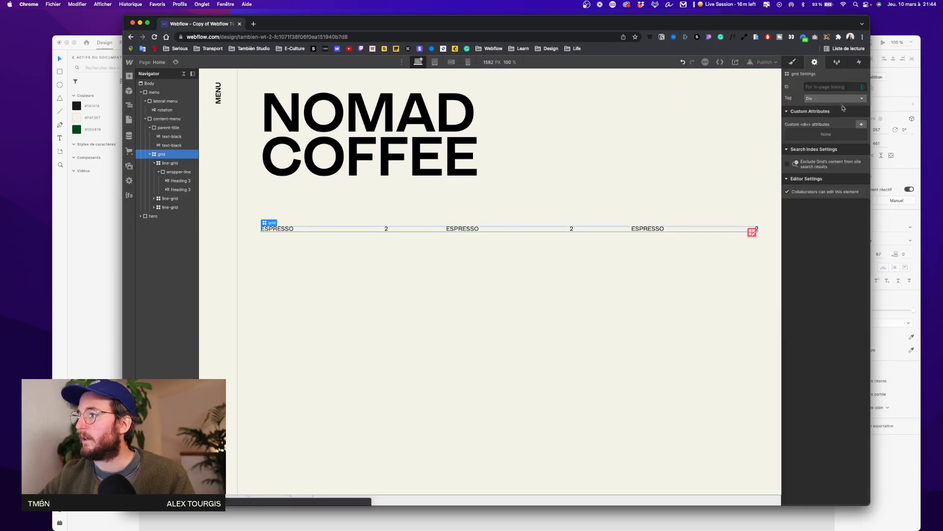
{"action": "left_click", "coordinate": [791, 62]}
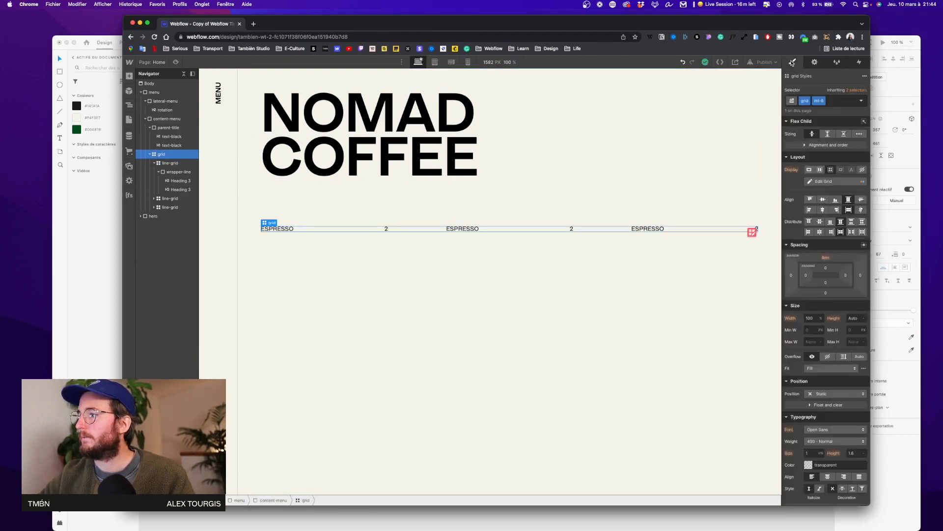
{"action": "left_click", "coordinate": [822, 181]}
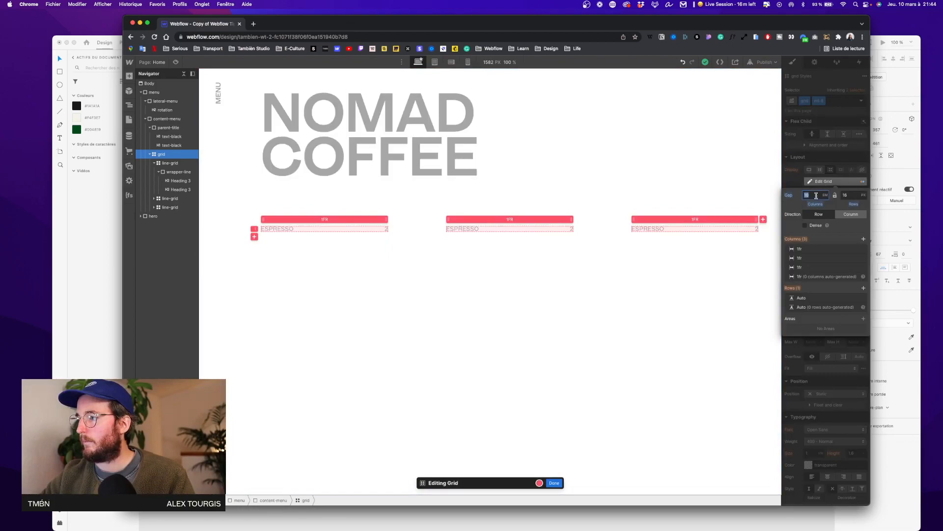
{"action": "type", "text": "20"}
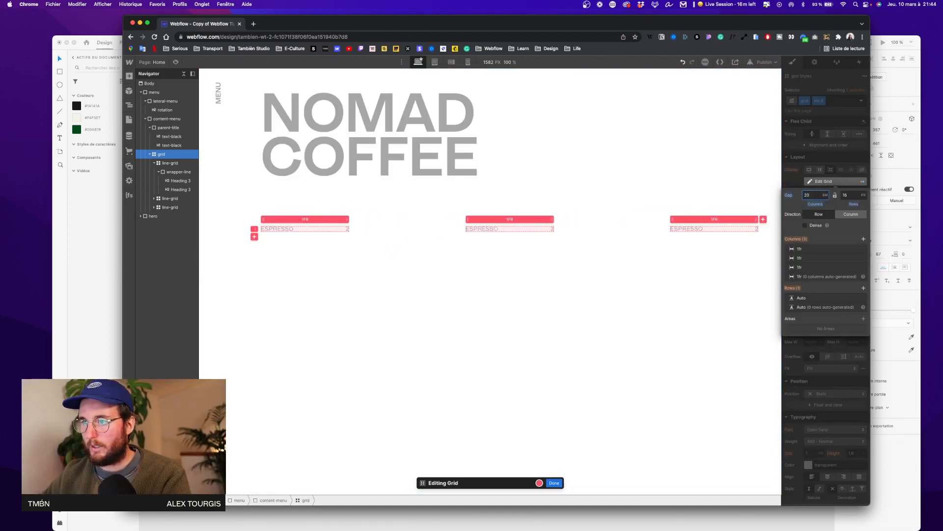
{"action": "key", "text": "ctrl+Up"}
{"action": "left_click", "coordinate": [741, 374]}
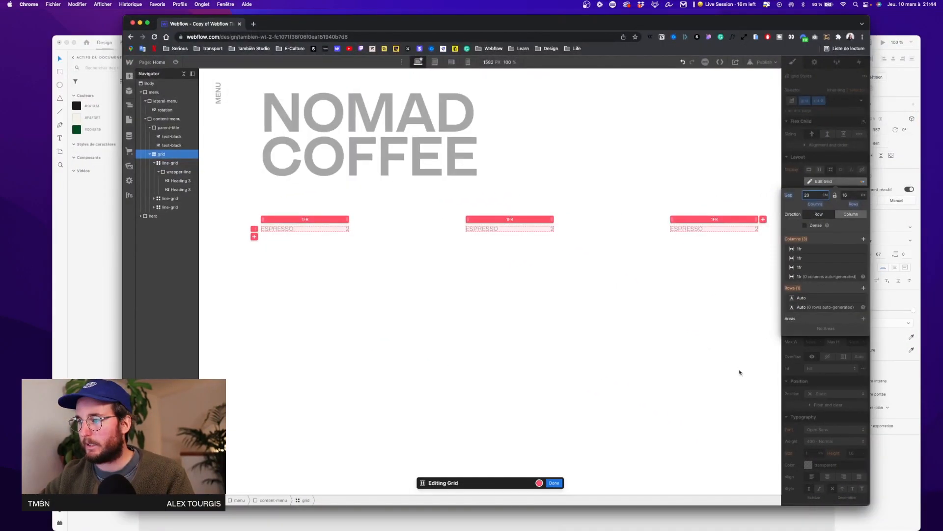
{"action": "left_click", "coordinate": [555, 483]}
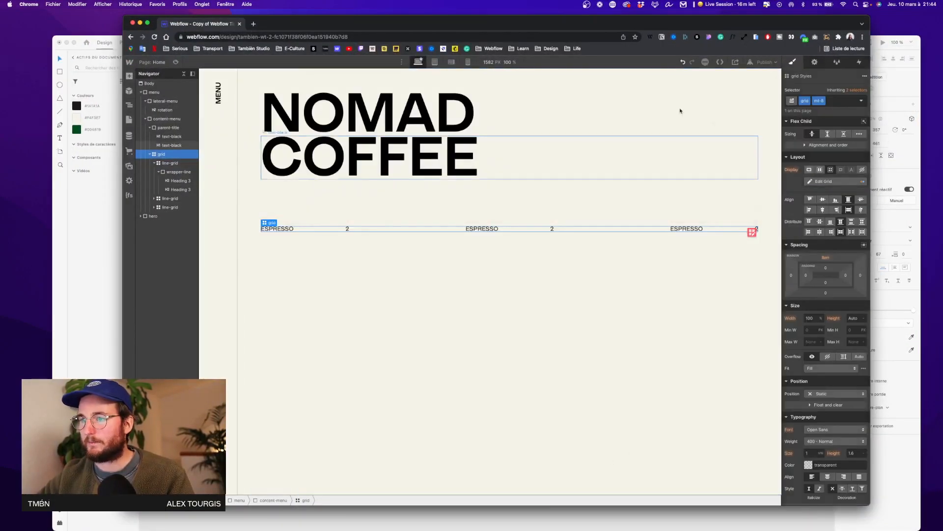
Step: Duplicate wrapper-line inside the first column until it holds 15 rows, checking the number needed against the Adobe XD design
{"action": "left_click", "coordinate": [184, 173]}
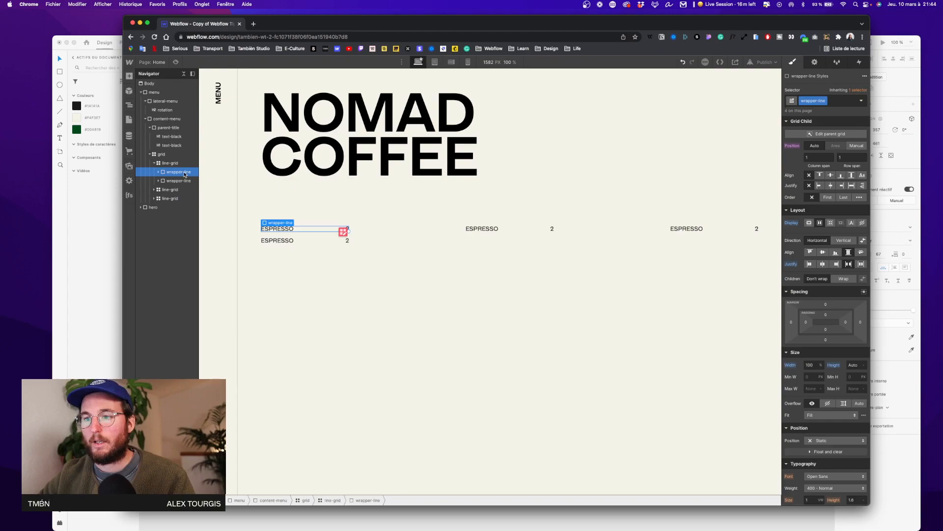
{"action": "key", "text": "super+d"}
{"action": "key", "text": "super+d"}
{"action": "key", "text": "super+d"}
{"action": "key", "text": "super+d"}
{"action": "key", "text": "super+d"}
{"action": "key", "text": "super+d"}
{"action": "key", "text": "super+d"}
{"action": "key", "text": "super+d"}
{"action": "key", "text": "super+d"}
{"action": "key", "text": "super+d"}
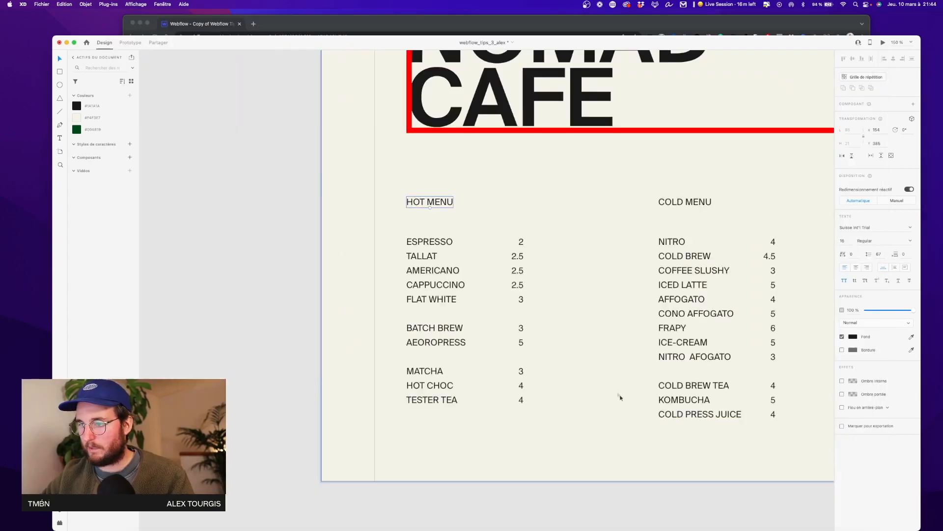
{"action": "key", "text": "ctrl+Up"}
{"action": "left_click", "coordinate": [718, 368]}
{"action": "key", "text": "super+d"}
{"action": "key", "text": "super+d"}
{"action": "key", "text": "super+d"}
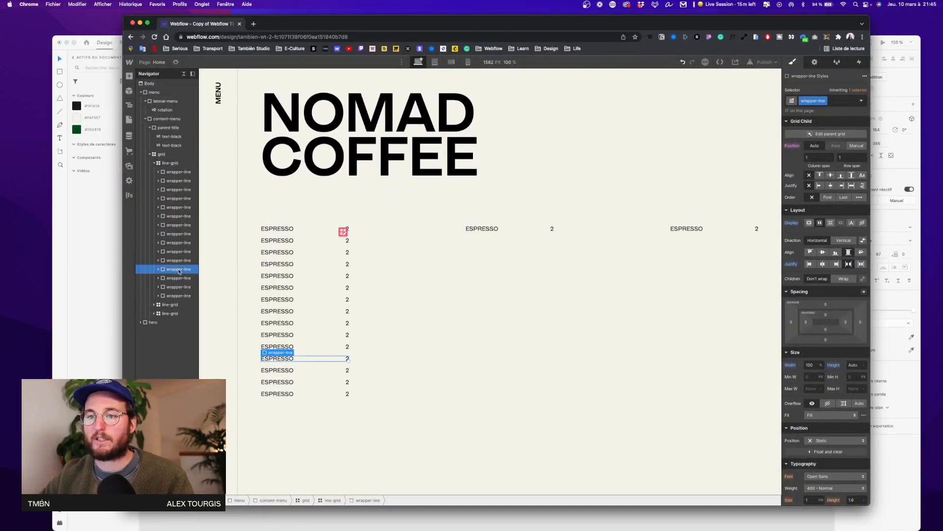
Step: Narrow the Adobe XD window and bring the HOT MENU list into view as a reference
{"action": "left_click", "coordinate": [330, 242]}
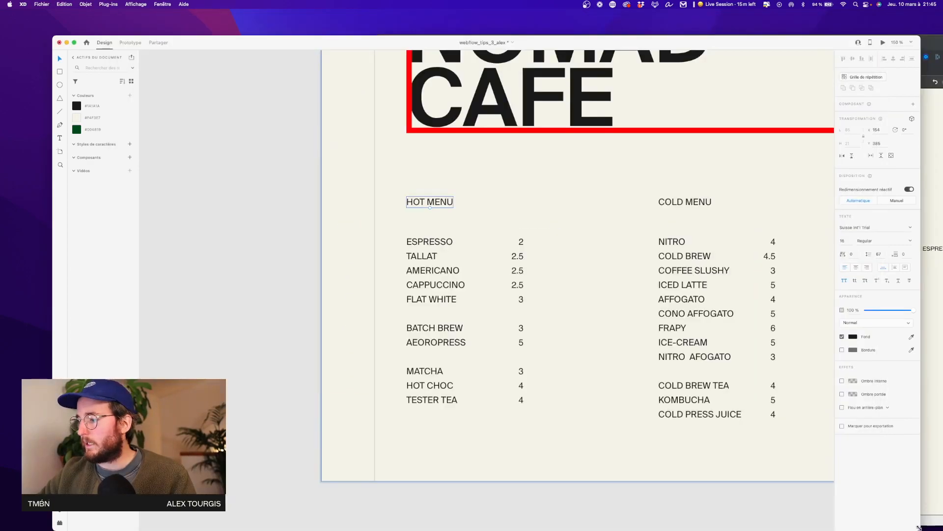
{"action": "left_click_drag", "start_coordinate": [919, 527], "coordinate": [421, 525]}
{"action": "scroll", "coordinate": [236, 368], "scroll_direction": "right", "scroll_amount": 3}
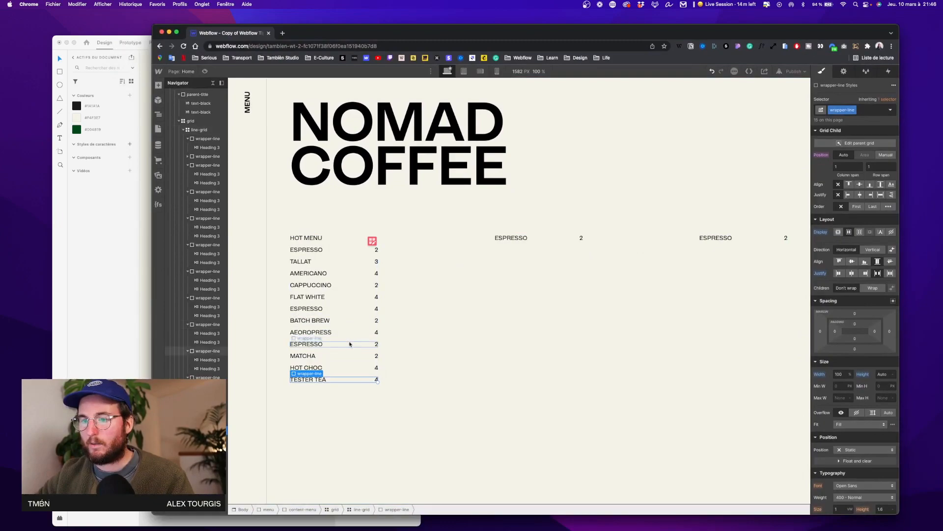
Step: Give the spare ESPRESSO row above MATCHA the combo class hide with 0 opacity
{"action": "left_click", "coordinate": [350, 344]}
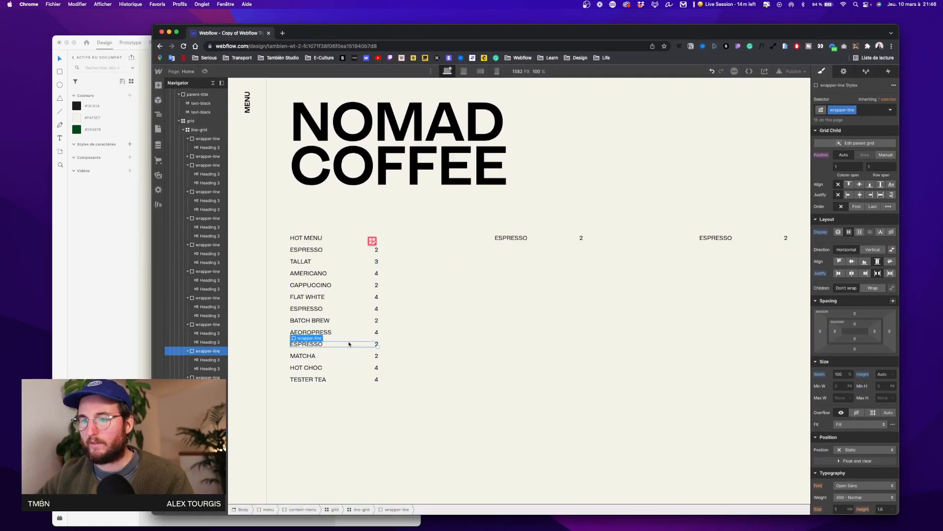
{"action": "left_click", "coordinate": [871, 112]}
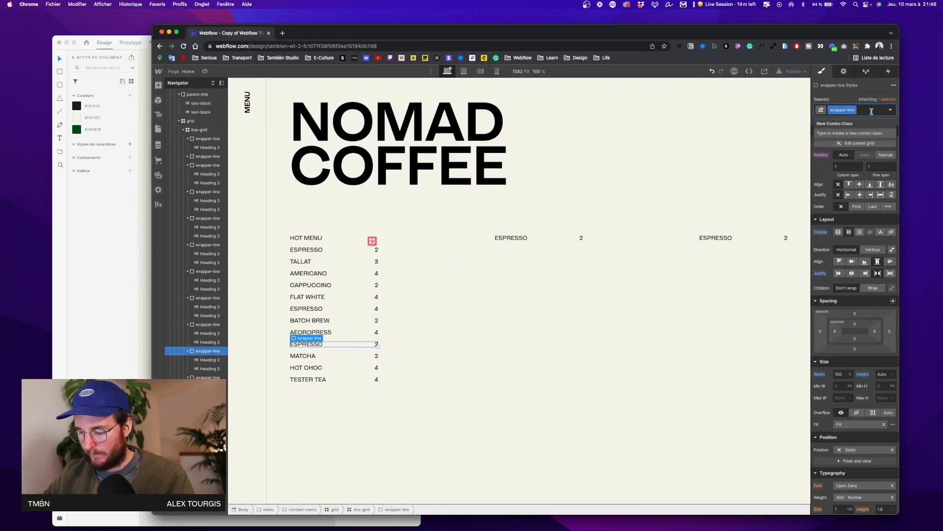
{"action": "type", "text": "hide"}
{"action": "key", "text": "Return"}
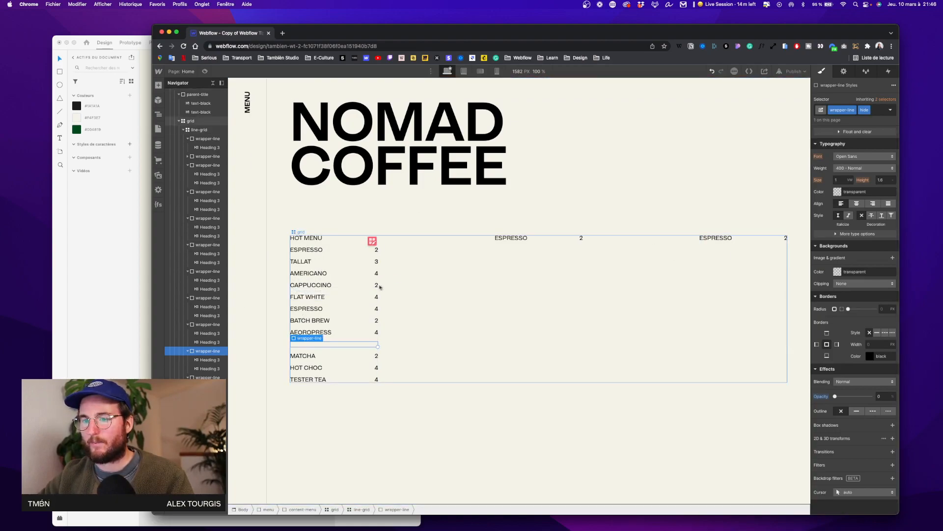
Step: Apply the existing hide combo class to the ESPRESSO rows above BATCH BREW and directly below HOT MENU
{"action": "left_click", "coordinate": [344, 310]}
{"action": "left_click", "coordinate": [862, 111]}
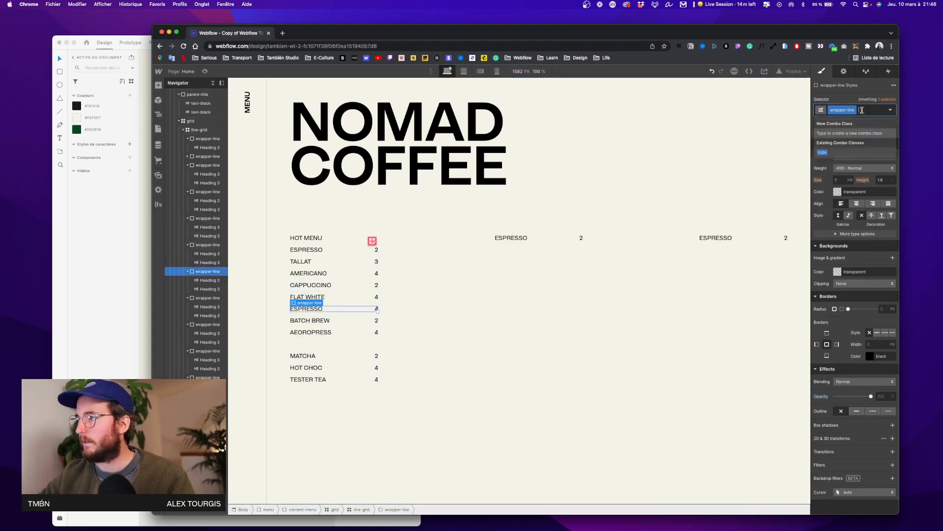
{"action": "left_click", "coordinate": [823, 152]}
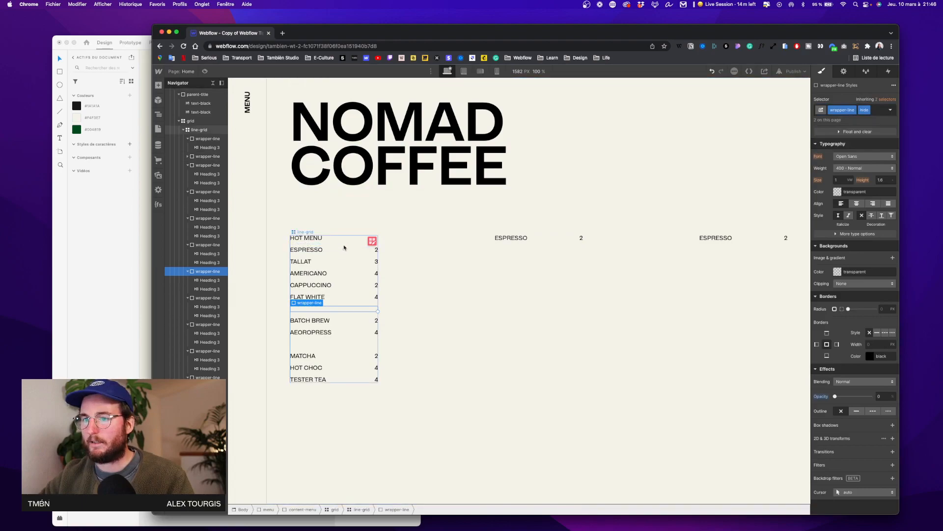
{"action": "left_click", "coordinate": [362, 250]}
{"action": "left_click", "coordinate": [865, 110]}
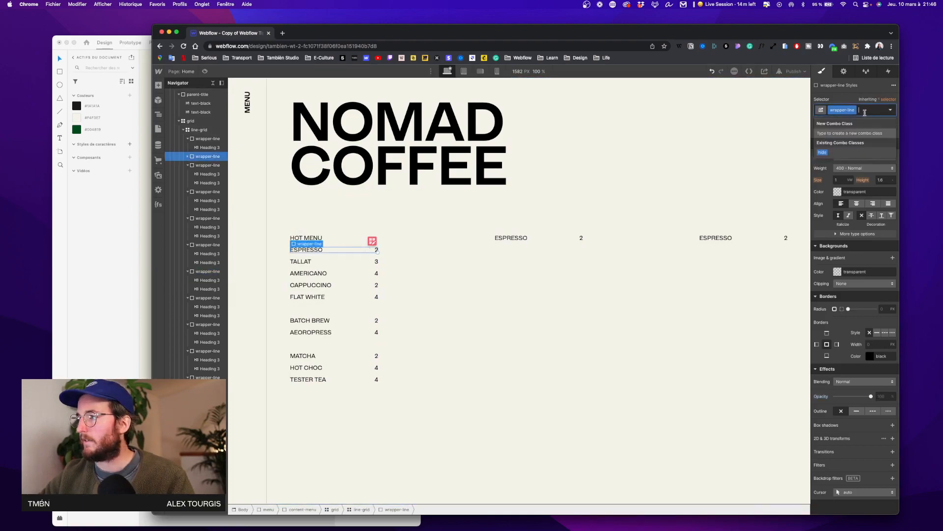
{"action": "left_click", "coordinate": [827, 153]}
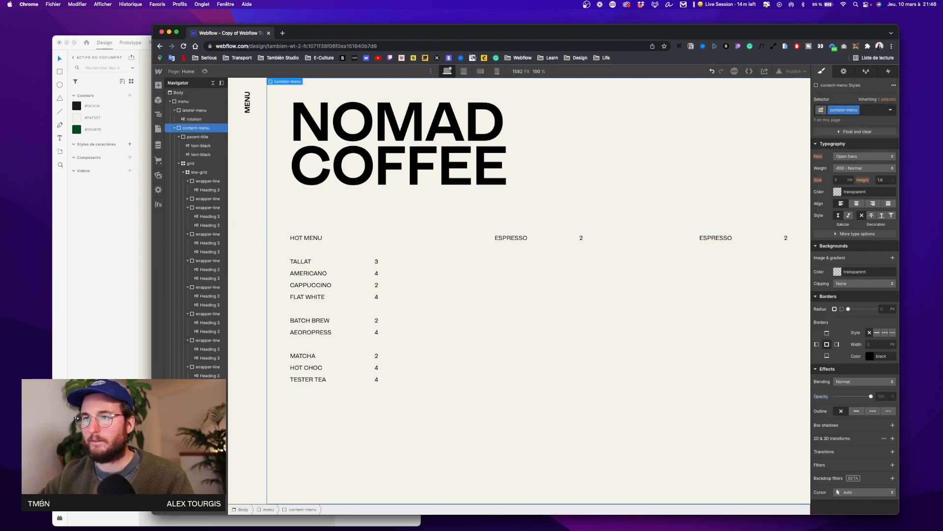
Step: Delete the second and third line-grid columns and replace them with two copies of the HOT MENU column
{"action": "left_click", "coordinate": [359, 230]}
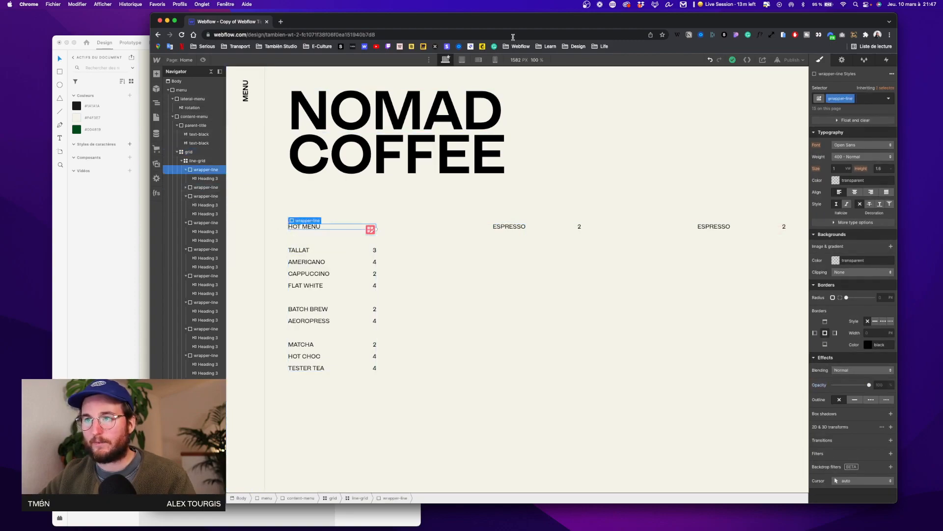
{"action": "left_click_drag", "start_coordinate": [484, 23], "coordinate": [460, 35]}
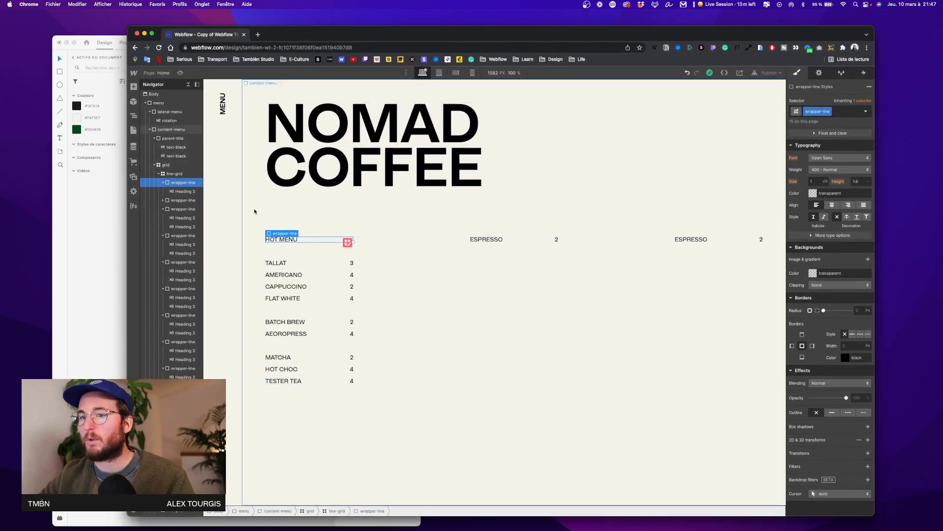
{"action": "left_click", "coordinate": [159, 174]}
{"action": "left_click", "coordinate": [158, 167]}
{"action": "left_click", "coordinate": [154, 165]}
{"action": "left_click", "coordinate": [175, 183]}
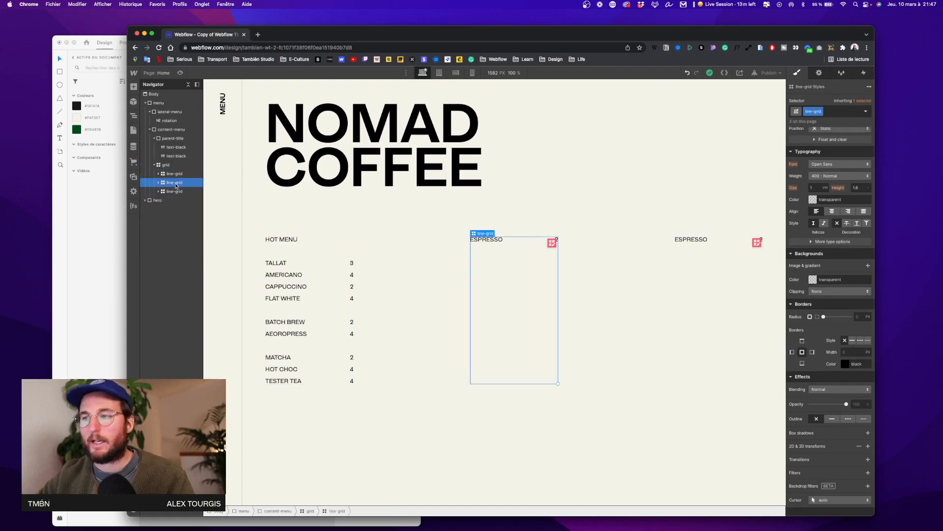
{"action": "left_click", "coordinate": [178, 174]}
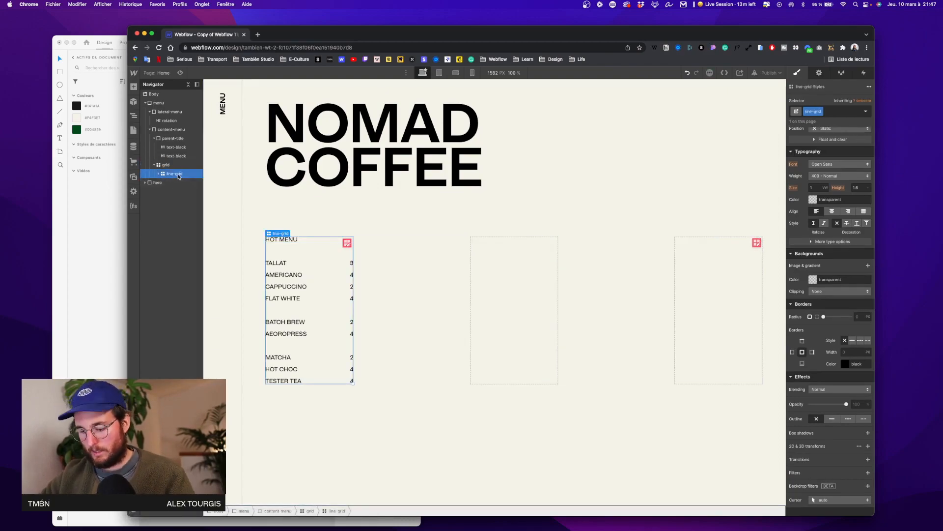
{"action": "left_click", "coordinate": [567, 287]}
Step: Set the parent grid's maximum width to 70 and nudge it up to 75
{"action": "left_click", "coordinate": [858, 352]}
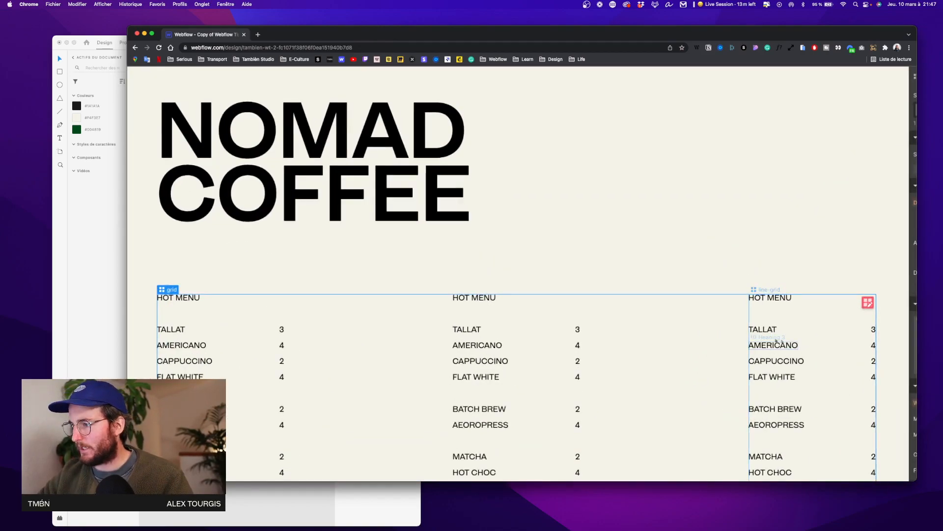
{"action": "scroll", "coordinate": [775, 340], "scroll_direction": "down", "scroll_amount": 2}
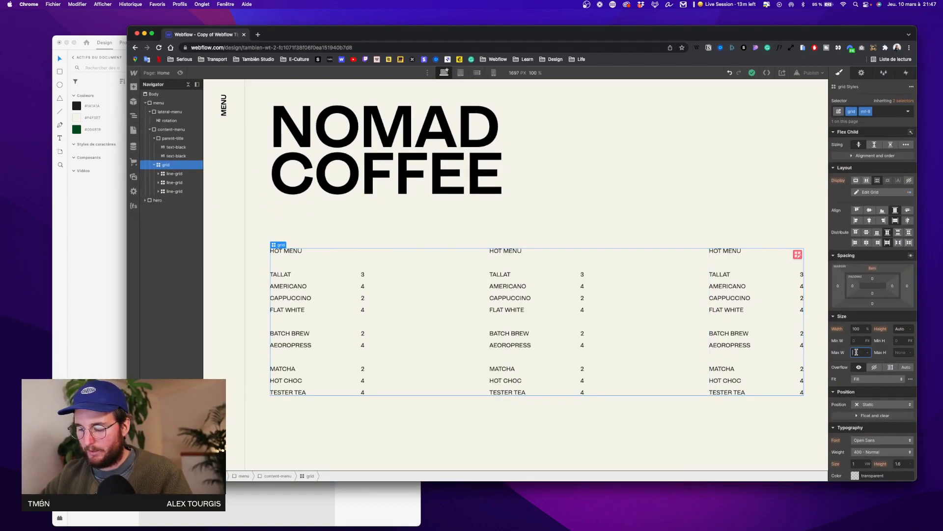
{"action": "key", "text": "Return"}
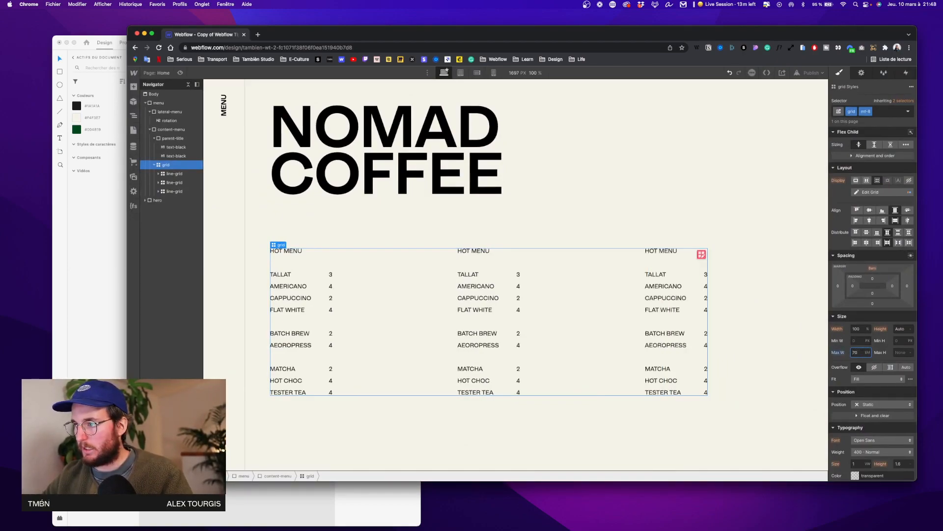
{"action": "key", "text": "Up"}
{"action": "key", "text": "Up"}
{"action": "key", "text": "Up"}
{"action": "key", "text": "Up"}
{"action": "key", "text": "Up"}
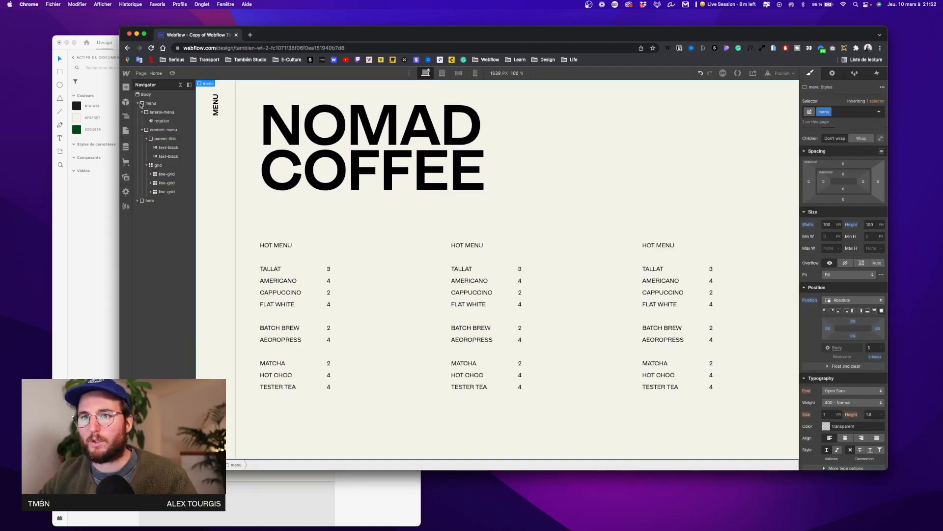
Step: Wrap lateral-menu and content-menu in a new div block inside menu and give it the class parent-content-menu
{"action": "key", "text": "a"}
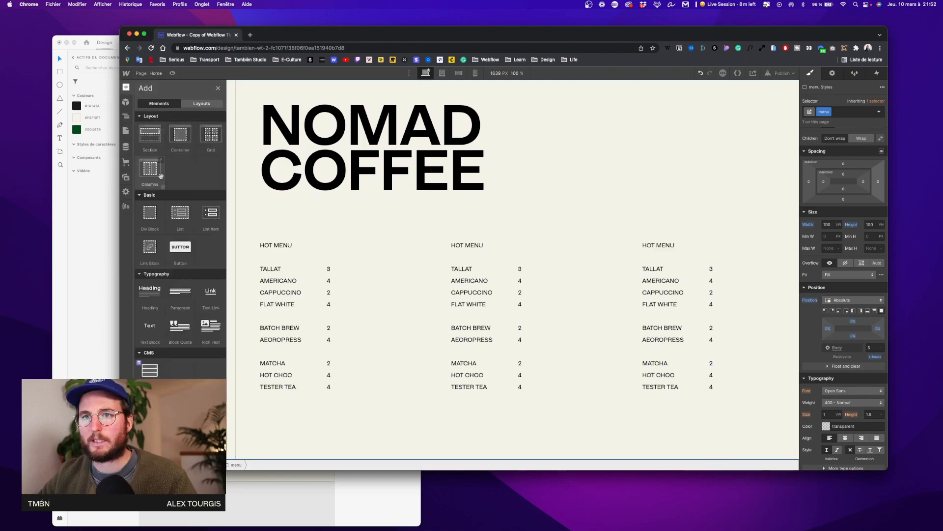
{"action": "left_click_drag", "start_coordinate": [151, 215], "coordinate": [155, 109]}
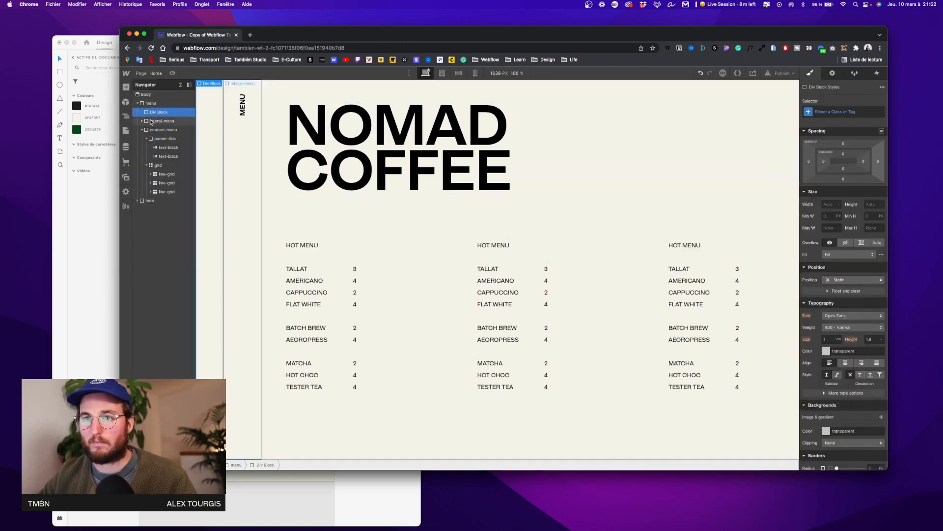
{"action": "left_click", "coordinate": [151, 121]}
{"action": "type", "text": "paren"}
{"action": "type", "text": "t-"}
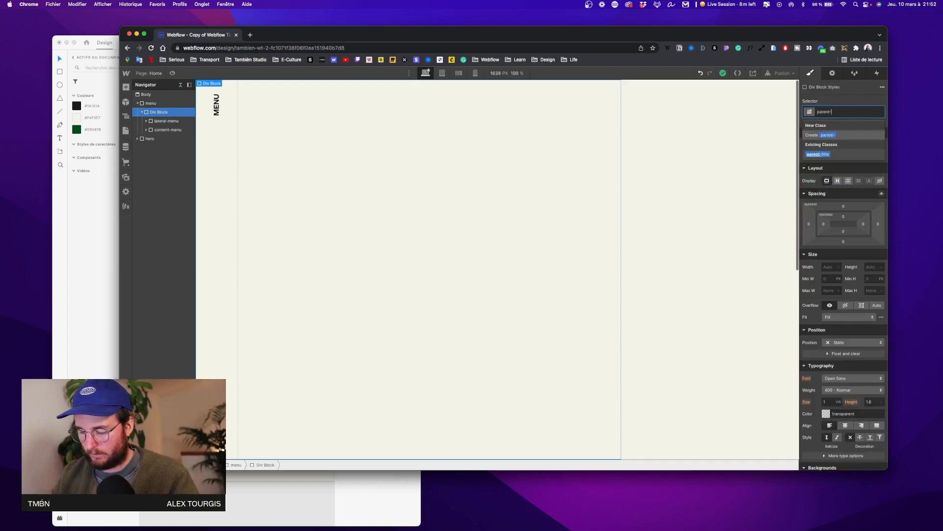
{"action": "type", "text": "con"}
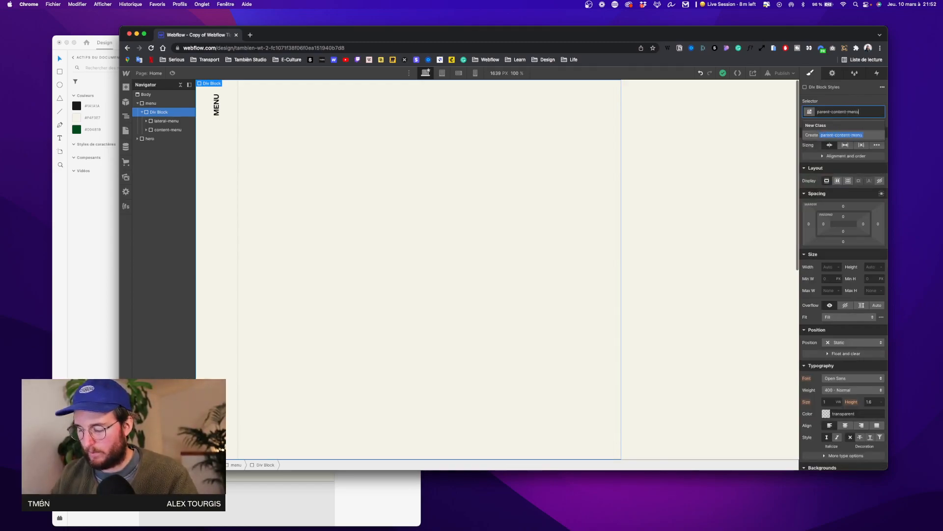
{"action": "type", "text": "tent-menu"}
{"action": "key", "text": "Return"}
Step: Give parent-content-menu a horizontal flex layout and set its width and height to 100%
{"action": "scroll", "coordinate": [837, 181], "scroll_direction": "down", "scroll_amount": 1}
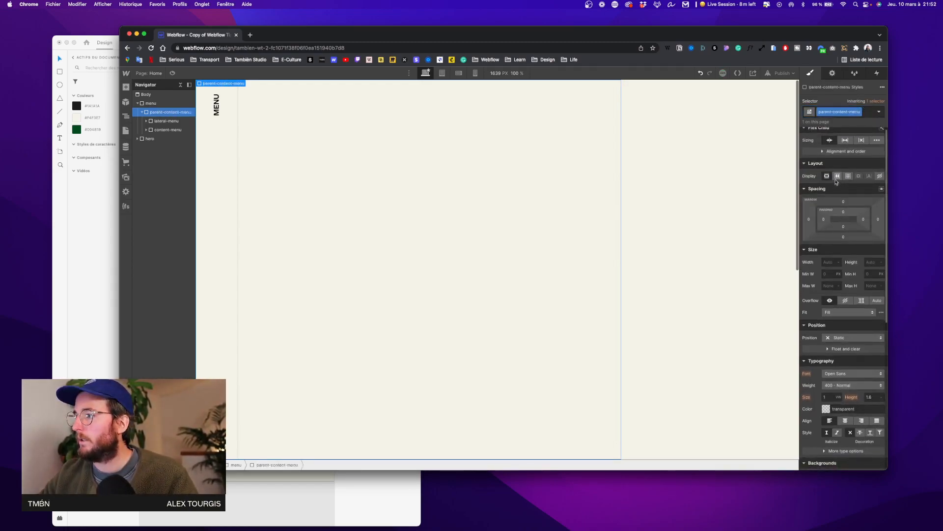
{"action": "left_click", "coordinate": [837, 177]}
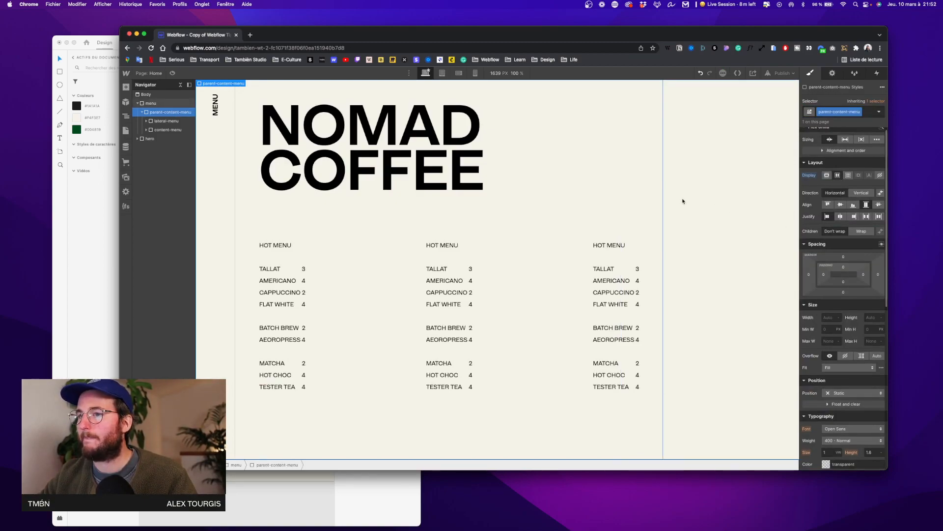
{"action": "left_click", "coordinate": [830, 317]}
{"action": "type", "text": "100%"}
{"action": "left_click", "coordinate": [873, 318]}
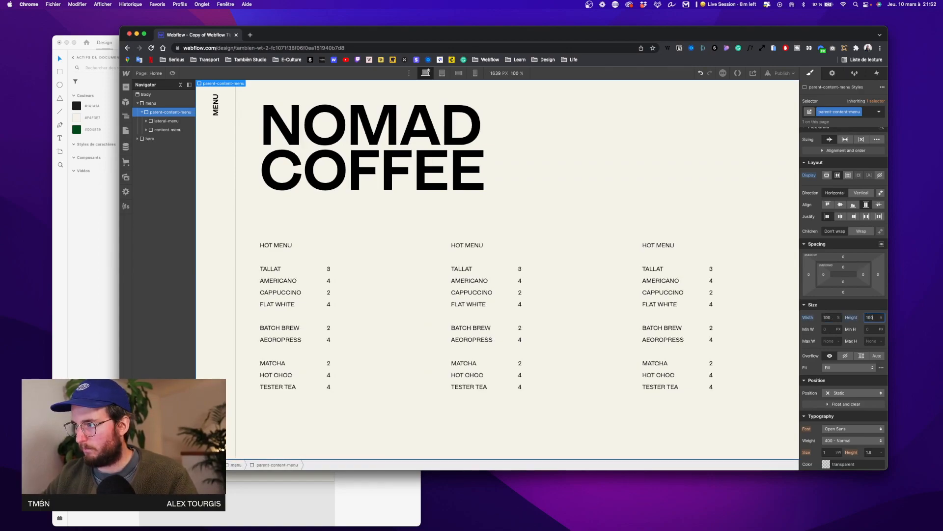
{"action": "scroll", "coordinate": [846, 356], "scroll_direction": "up", "scroll_amount": 1}
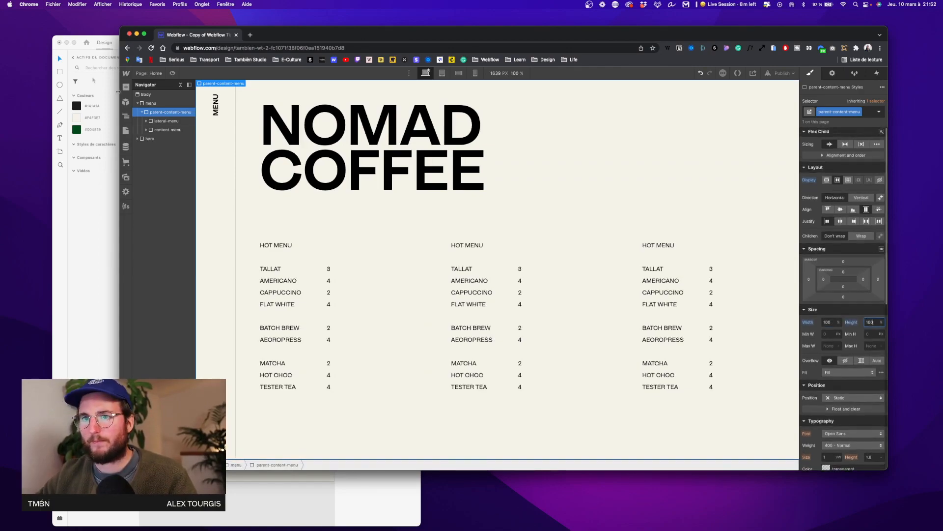
Step: Add a Move entry to the 2D & 3D transforms of parent-content-menu
{"action": "left_click", "coordinate": [151, 104]}
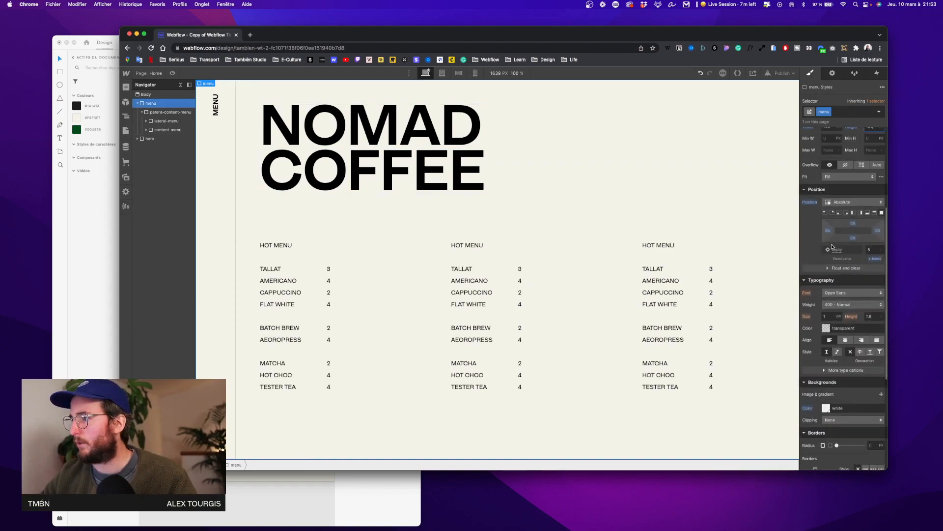
{"action": "scroll", "coordinate": [832, 247], "scroll_direction": "up", "scroll_amount": 5}
{"action": "left_click", "coordinate": [170, 112]}
{"action": "scroll", "coordinate": [856, 380], "scroll_direction": "down", "scroll_amount": 10}
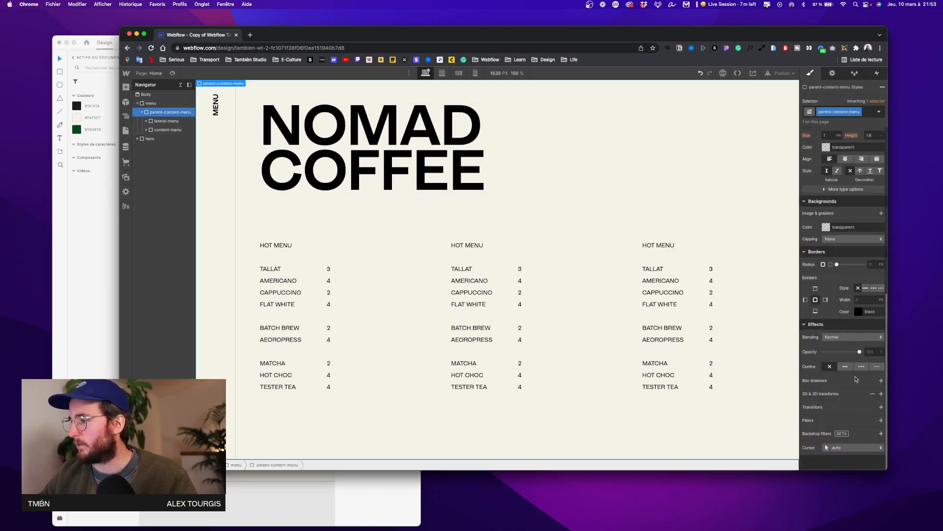
{"action": "left_click", "coordinate": [879, 395]}
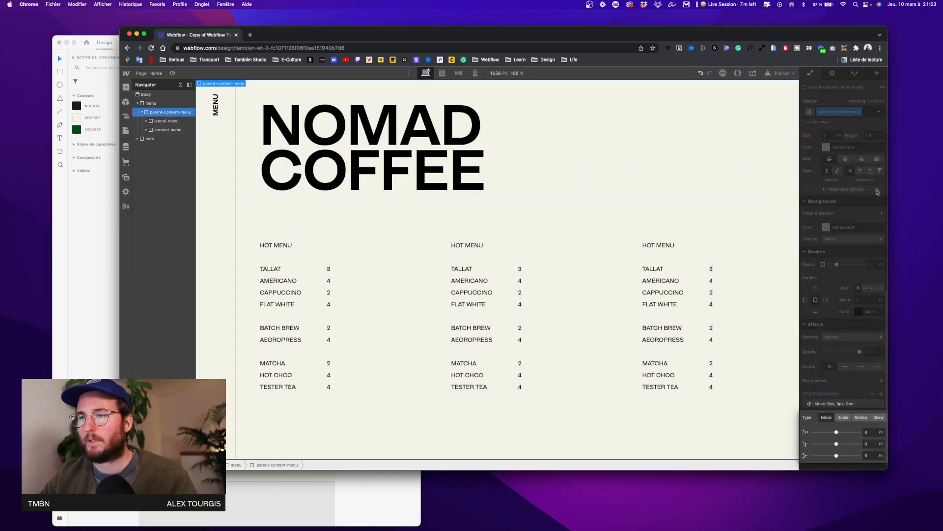
{"action": "left_click", "coordinate": [880, 217]}
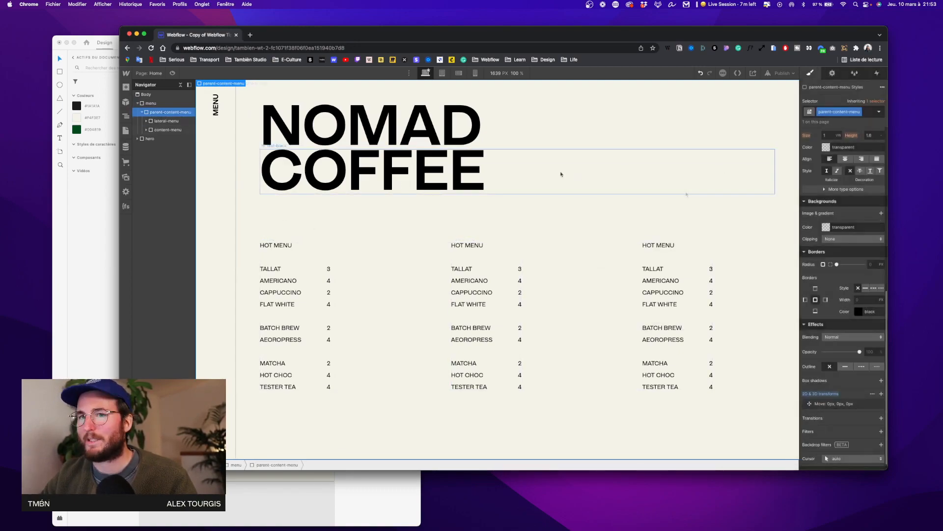
Step: Rename the parent-content-menu class as container-content-menu
{"action": "double_click", "coordinate": [828, 111]}
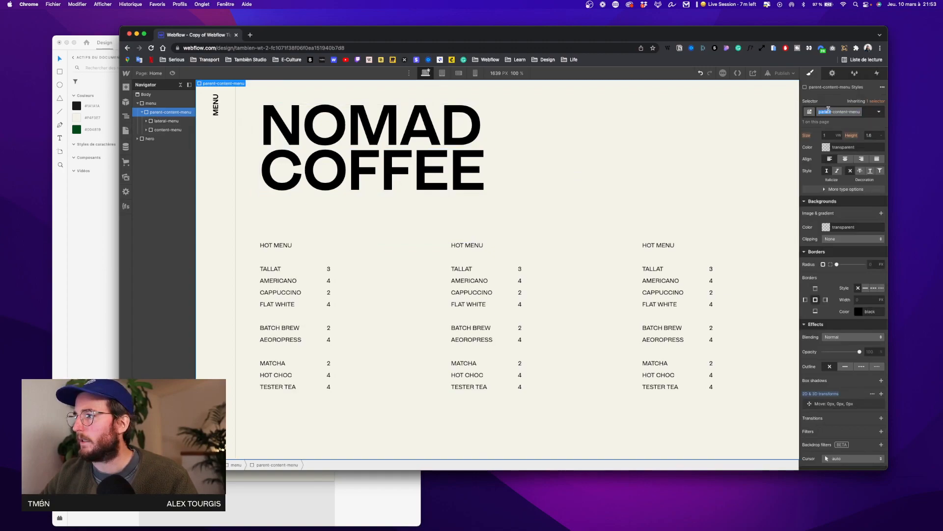
{"action": "type", "text": "con"}
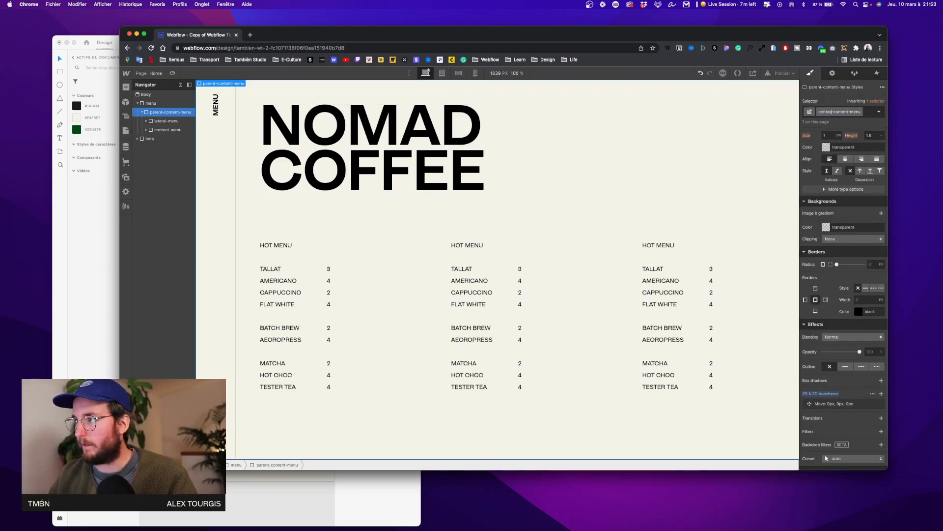
{"action": "type", "text": "tainer"}
{"action": "key", "text": "Return"}
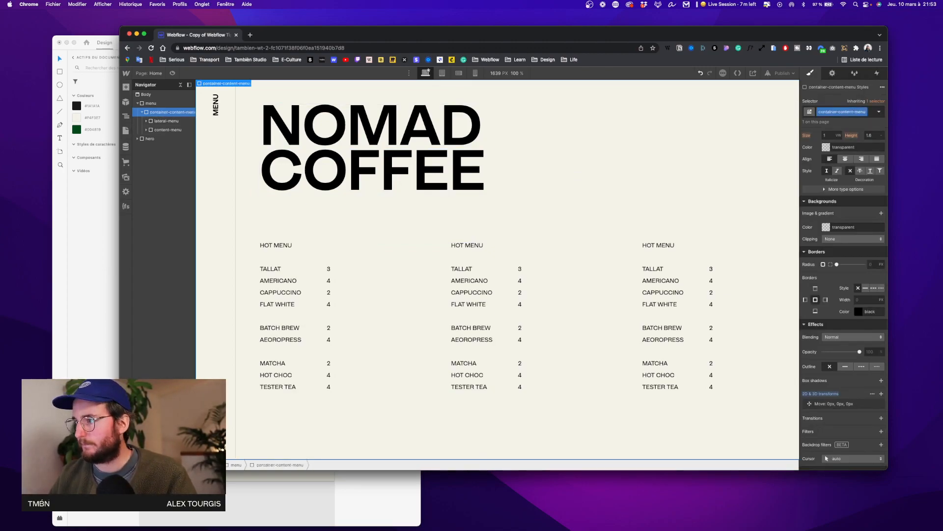
Step: Set the horizontal Move transform of container-content-menu to 95 em and fine-tune it to 93.4 em
{"action": "left_click", "coordinate": [862, 404]}
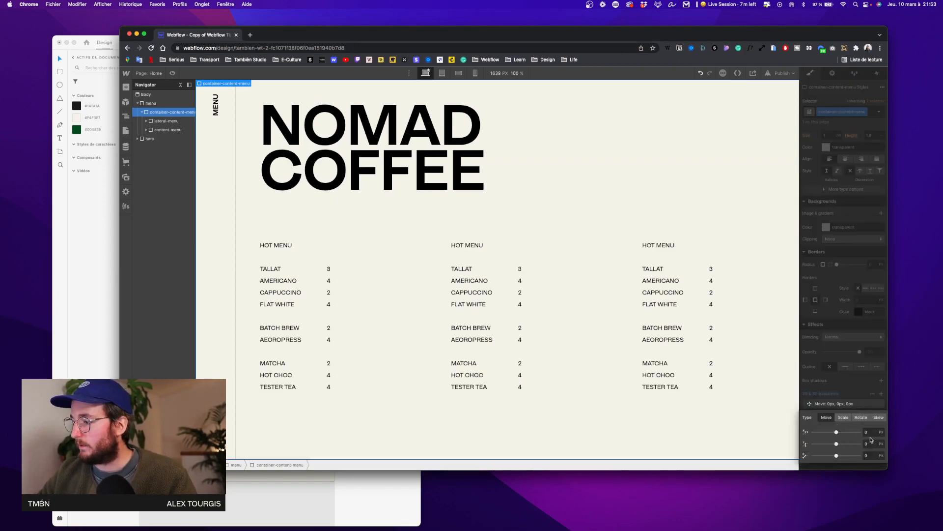
{"action": "type", "text": "5e"}
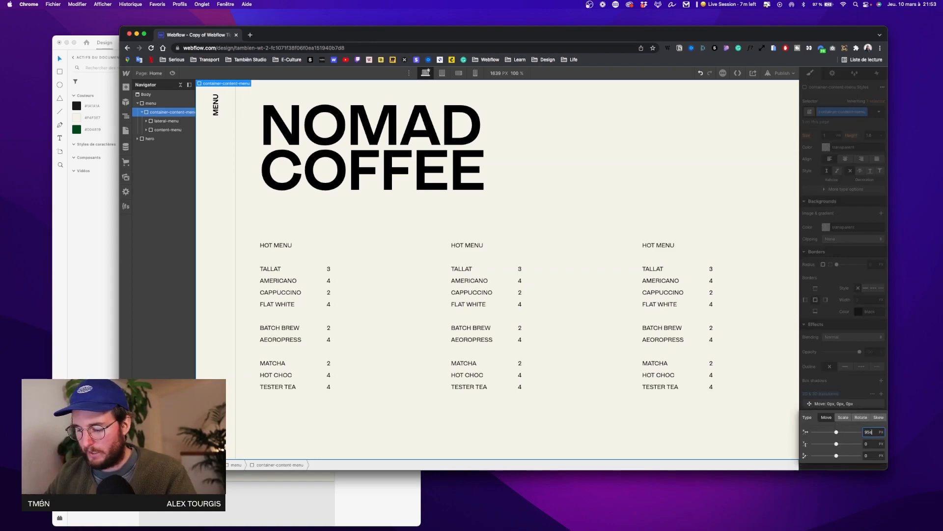
{"action": "type", "text": "m"}
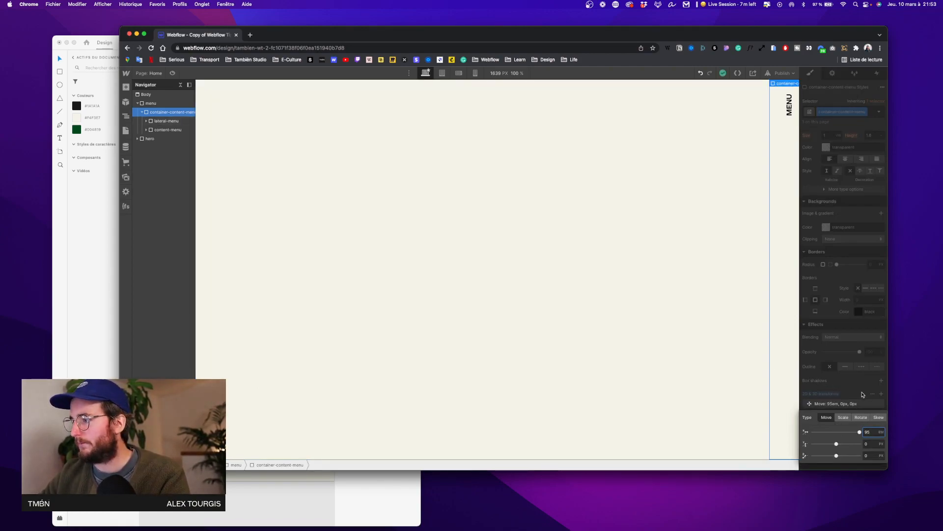
{"action": "key", "text": "Down"}
{"action": "key", "text": "Down"}
{"action": "key", "text": "alt+Up"}
{"action": "key", "text": "alt+Up"}
{"action": "key", "text": "alt+Up"}
{"action": "key", "text": "alt+Up"}
{"action": "left_click", "coordinate": [860, 341]}
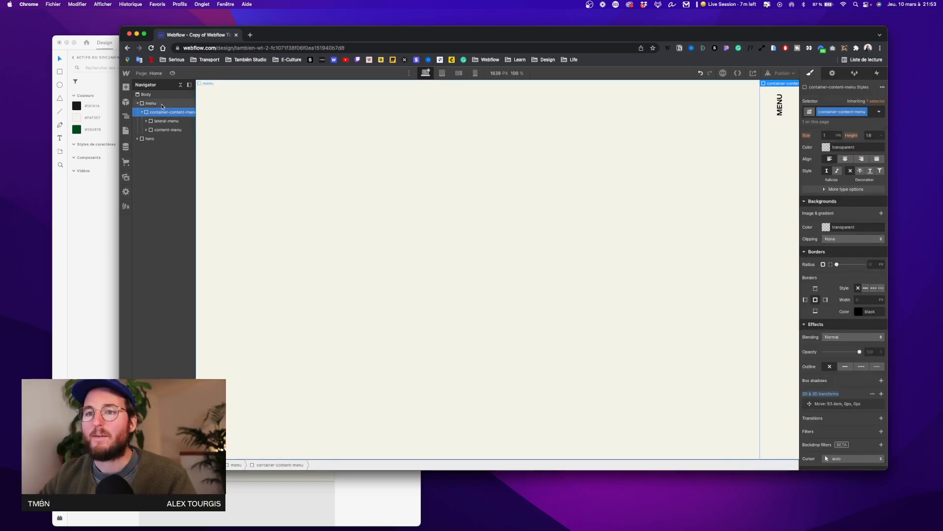
Step: Reset the background color of the menu element
{"action": "left_click", "coordinate": [584, 255]}
{"action": "left_click", "coordinate": [805, 244]}
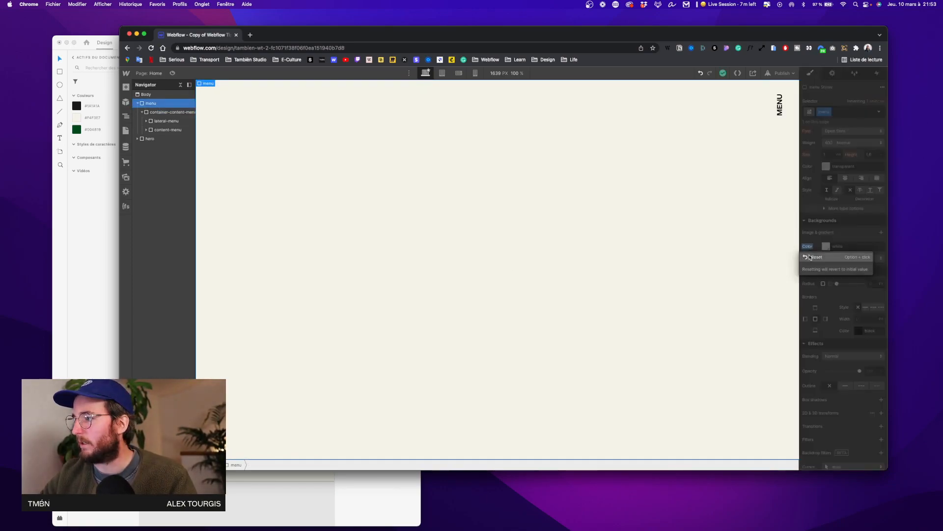
{"action": "left_click", "coordinate": [811, 257]}
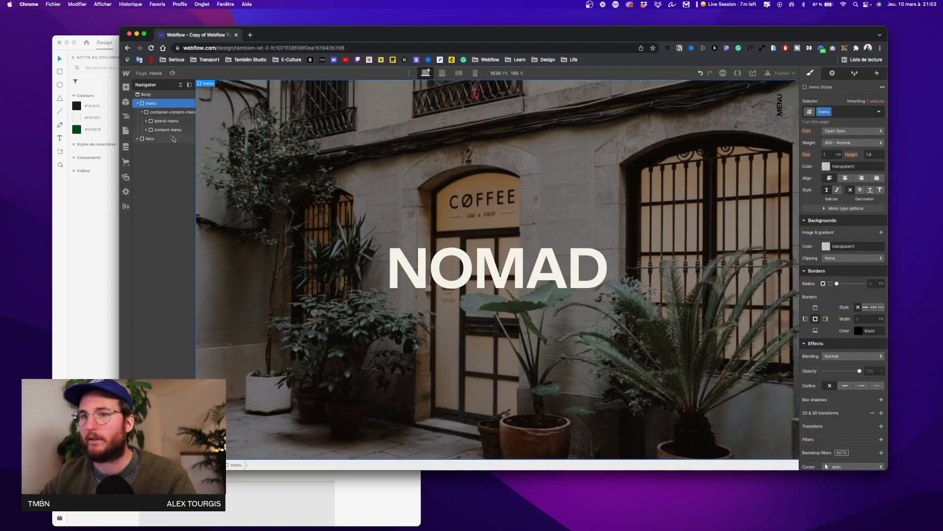
Step: Apply the saved white swatch as the background color of container-content-menu
{"action": "left_click", "coordinate": [167, 112]}
{"action": "scroll", "coordinate": [843, 241], "scroll_direction": "down", "scroll_amount": 2}
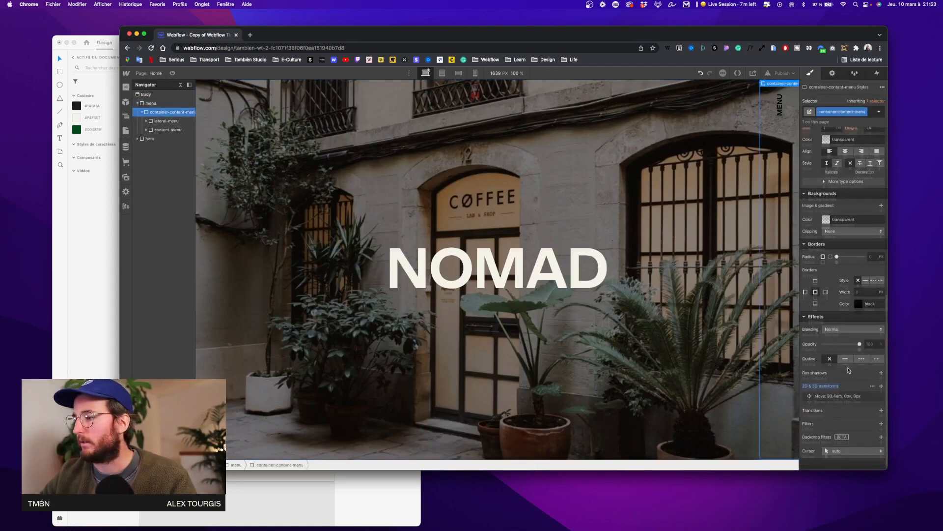
{"action": "left_click", "coordinate": [826, 216]}
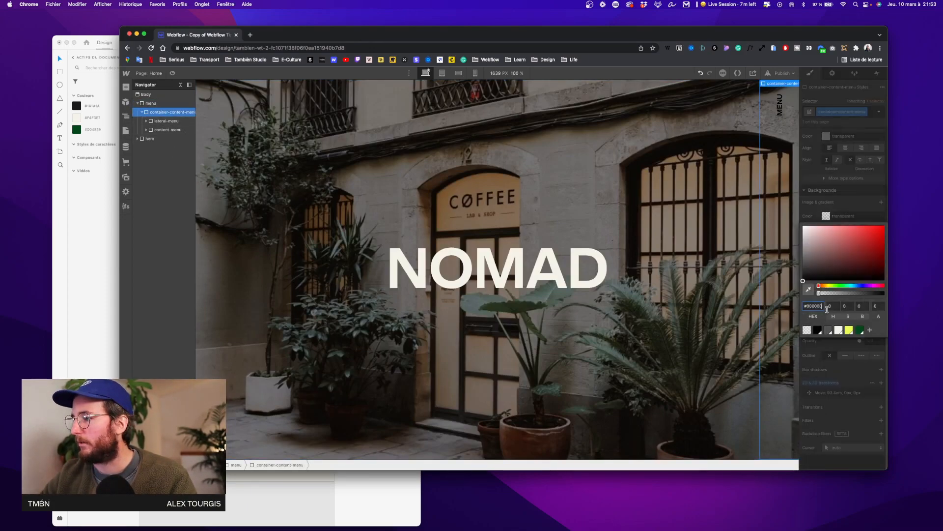
{"action": "left_click", "coordinate": [839, 331]}
Step: Add a Mouse click (tap) element trigger to container-content-menu and have it apply to the whole class
{"action": "left_click", "coordinate": [164, 113]}
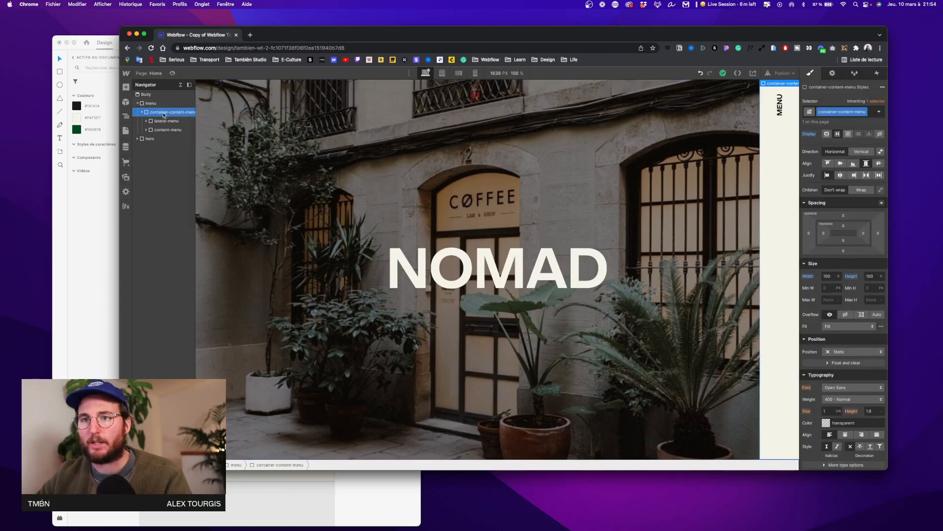
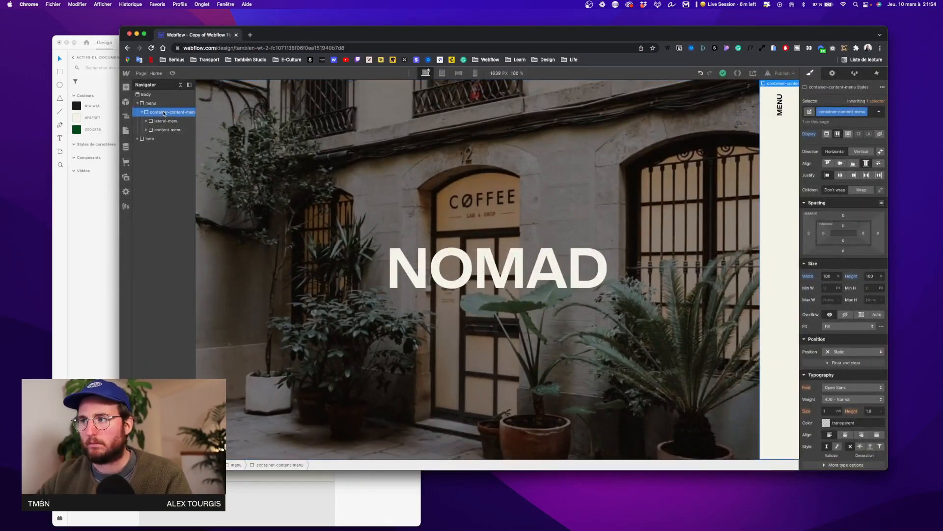
{"action": "left_click", "coordinate": [878, 73]}
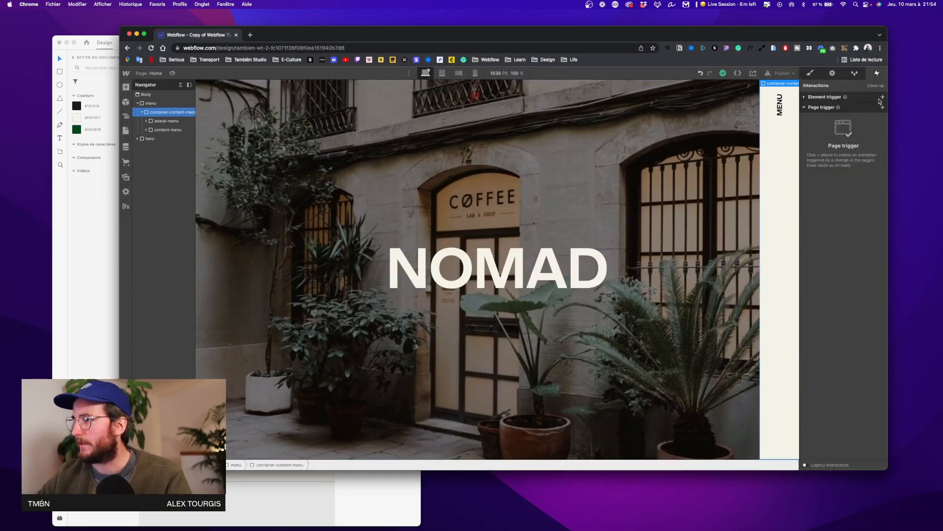
{"action": "left_click", "coordinate": [866, 97]}
{"action": "left_click", "coordinate": [883, 98]}
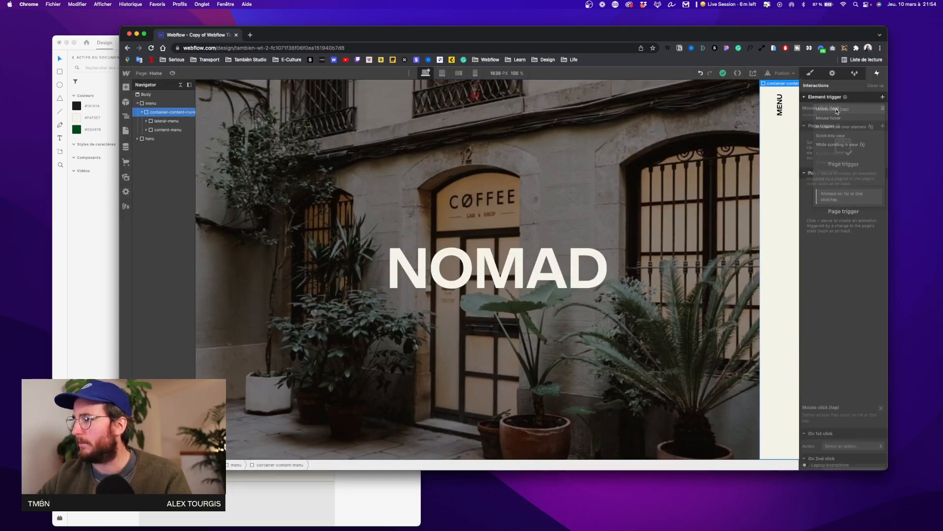
{"action": "left_click", "coordinate": [836, 114]}
{"action": "left_click", "coordinate": [862, 234]}
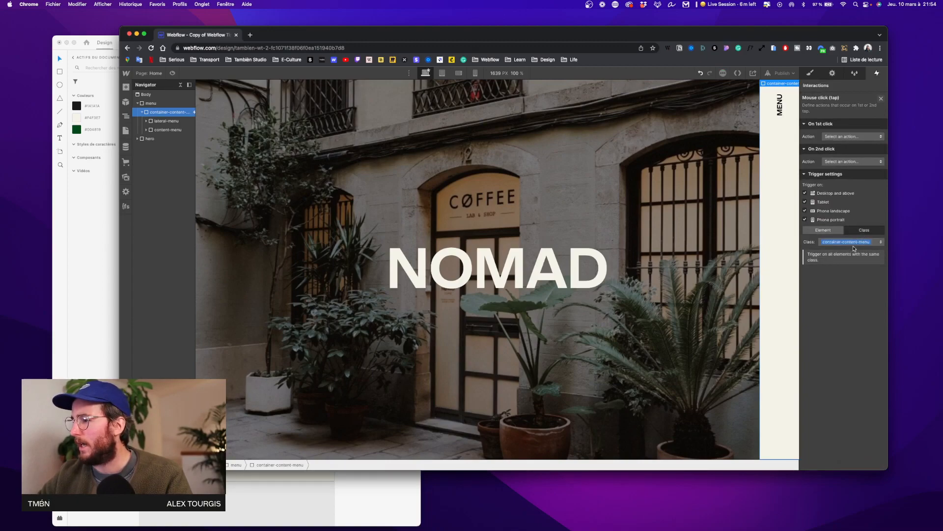
Step: Set the first-click action to Start an animation and delete the timed animations trigger-show-img-1 and trigger-show-img-2
{"action": "left_click", "coordinate": [853, 137]}
{"action": "left_click", "coordinate": [855, 166]}
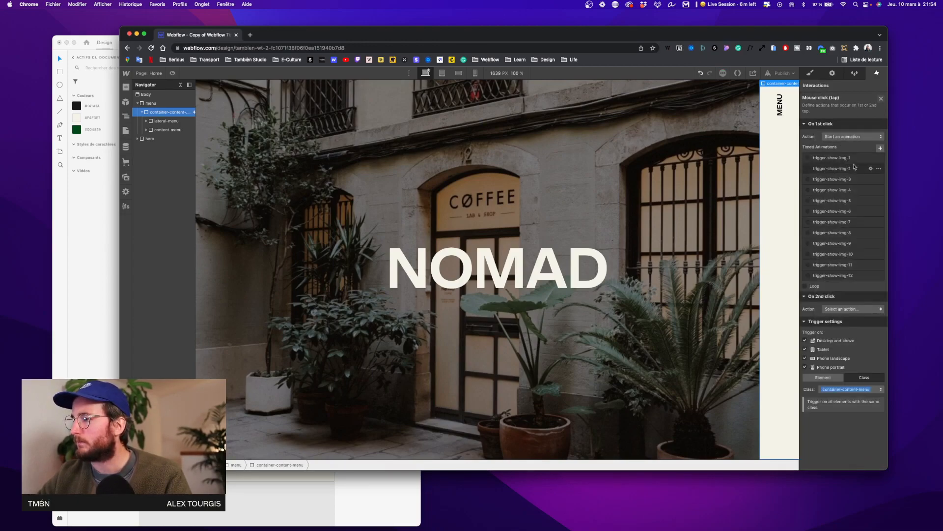
{"action": "left_click", "coordinate": [879, 157]}
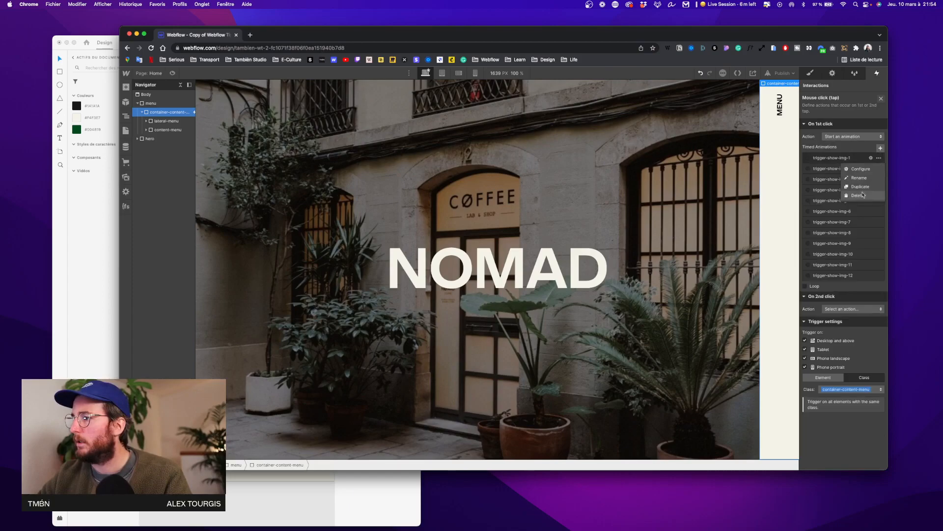
{"action": "left_click", "coordinate": [863, 195]}
{"action": "left_click", "coordinate": [879, 158]}
{"action": "left_click", "coordinate": [860, 195]}
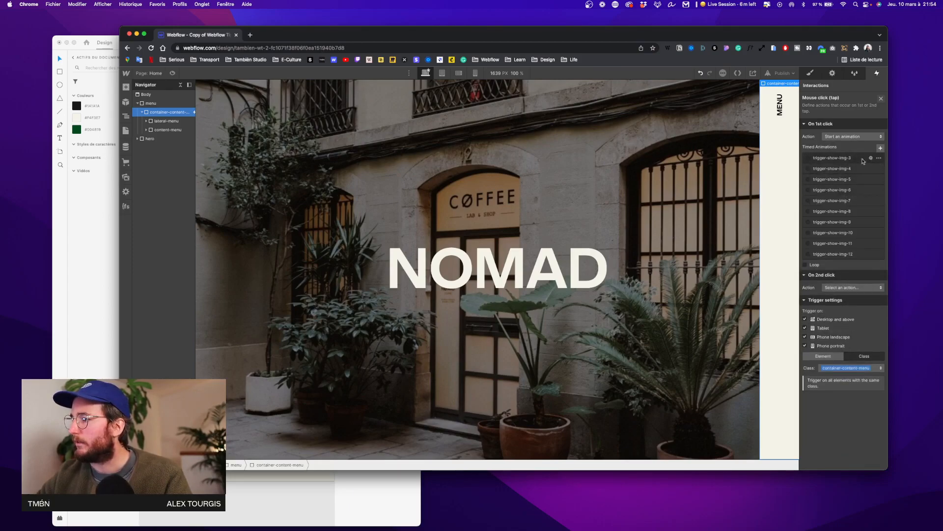
Step: Create a timed animation named menu-move-later and add a Move action for container-content-menu to it
{"action": "left_click", "coordinate": [880, 148]}
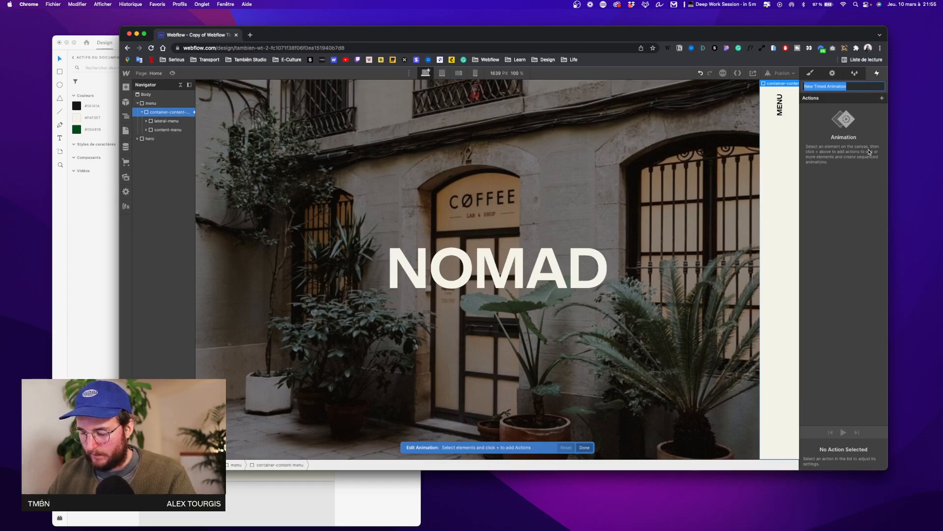
{"action": "type", "text": "menu-move-later"}
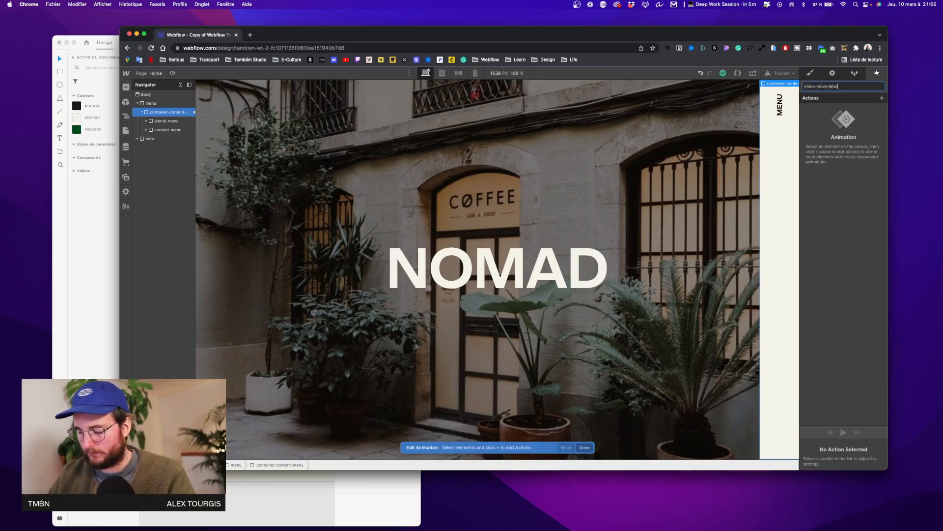
{"action": "key", "text": "Return"}
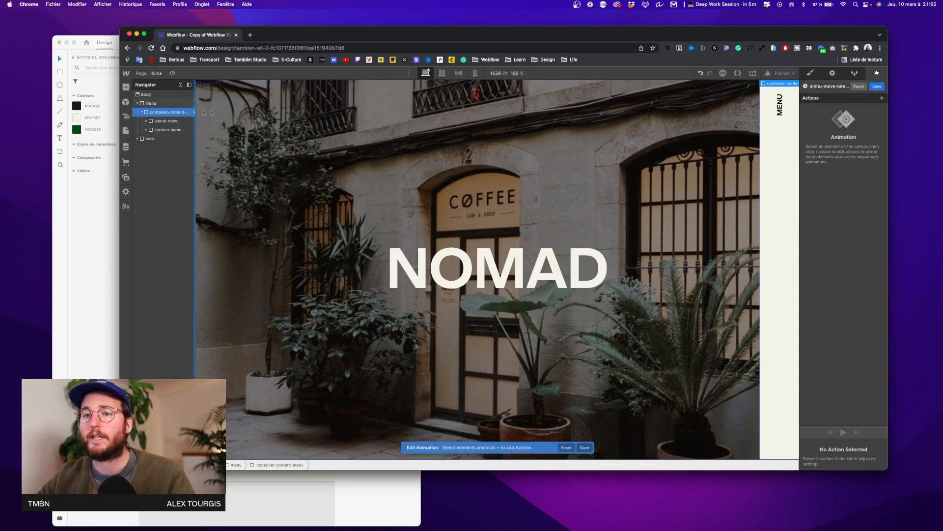
{"action": "left_click", "coordinate": [882, 98]}
{"action": "left_click", "coordinate": [836, 119]}
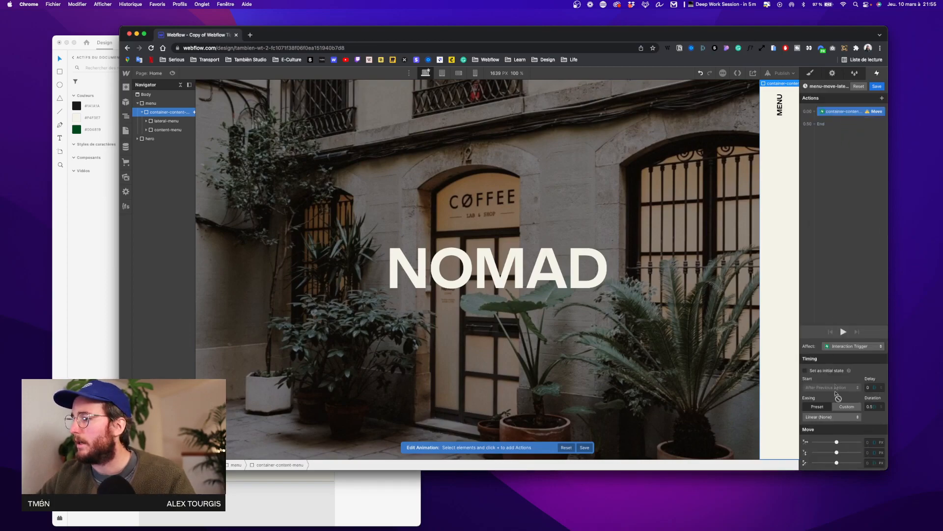
Step: Have the Move action affect all elements with the class container-content-menu and set its horizontal move to 0
{"action": "left_click", "coordinate": [848, 347]}
{"action": "left_click", "coordinate": [848, 337]}
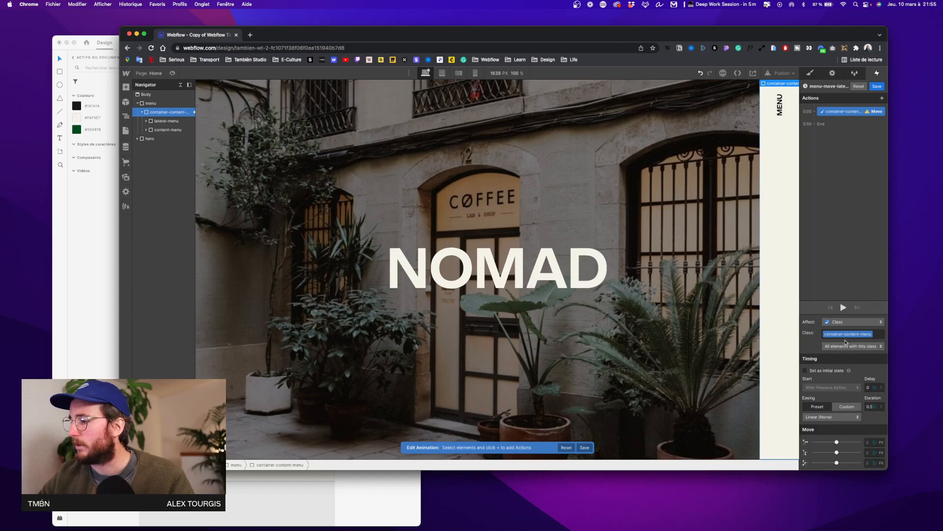
{"action": "left_click", "coordinate": [837, 442]}
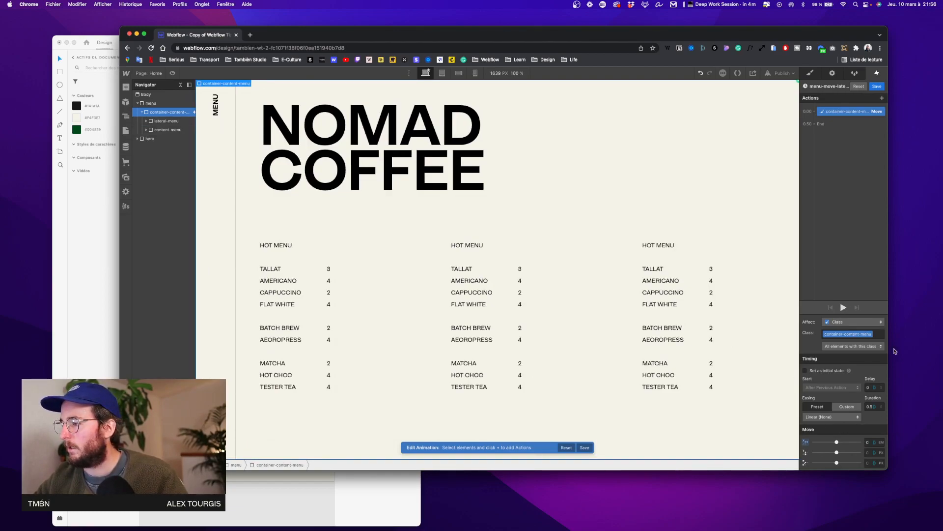
{"action": "left_click", "coordinate": [850, 347]}
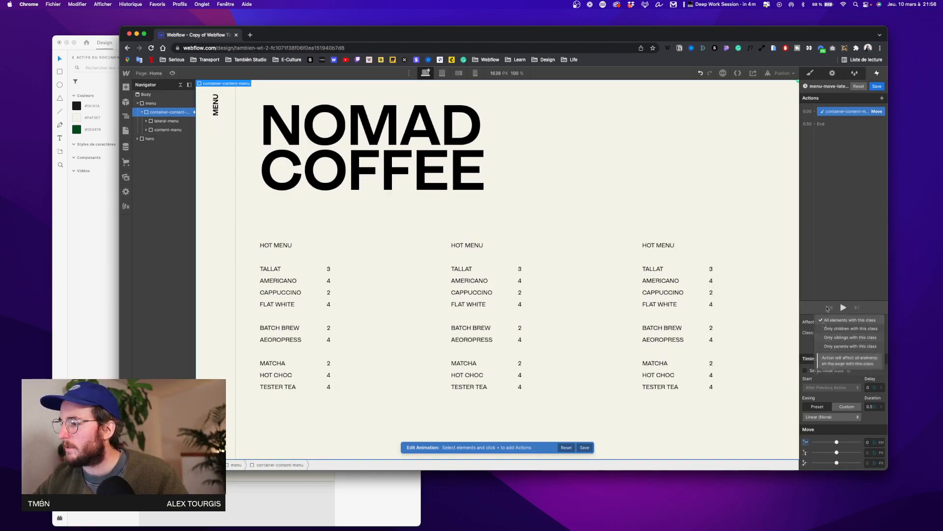
{"action": "left_click", "coordinate": [837, 274]}
Step: Give the Move action a 2-second duration and In Out Quart easing, save the animation and test the menu click in preview
{"action": "left_click", "coordinate": [873, 406]}
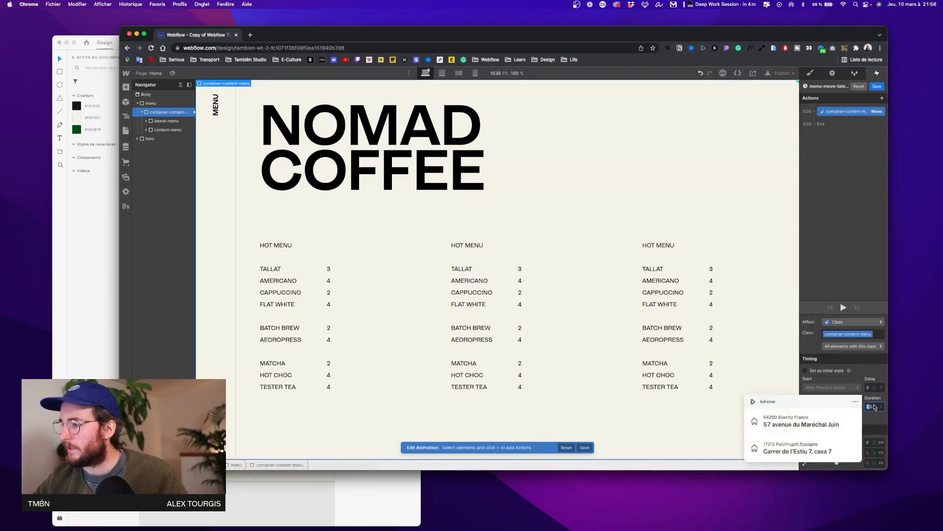
{"action": "type", "text": "2"}
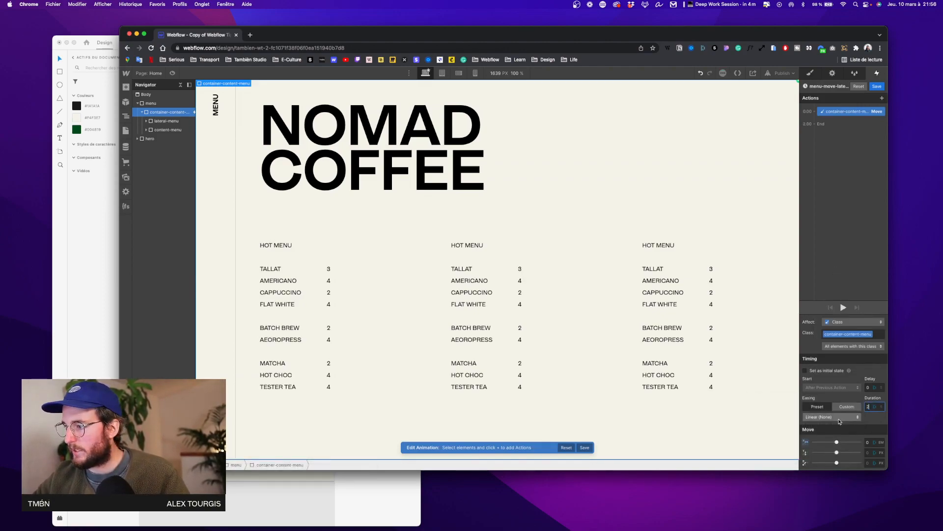
{"action": "left_click", "coordinate": [846, 418]}
{"action": "left_click", "coordinate": [819, 350]}
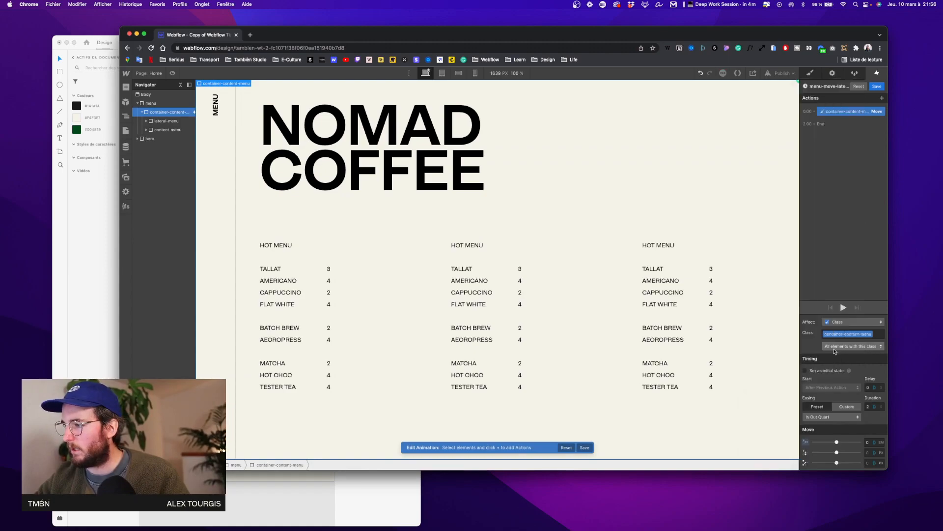
{"action": "left_click", "coordinate": [876, 86]}
{"action": "left_click", "coordinate": [172, 73]}
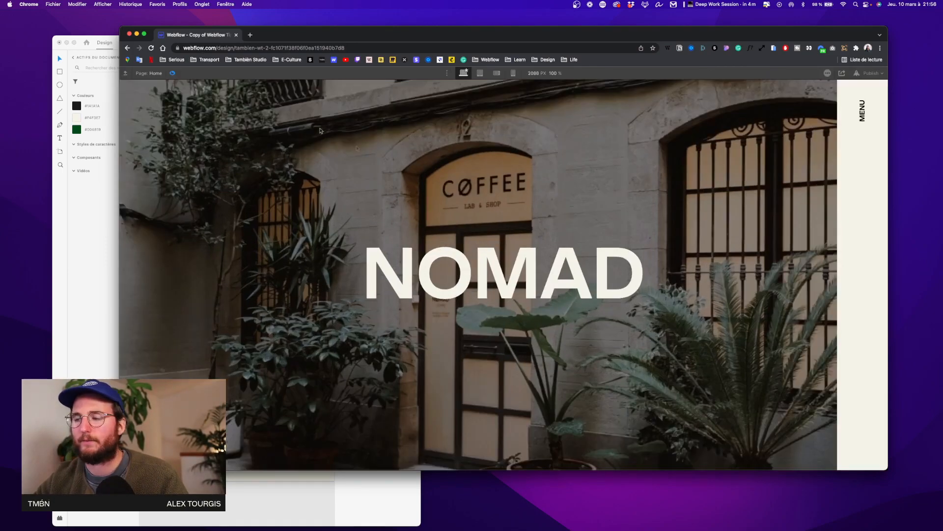
{"action": "left_click", "coordinate": [841, 239]}
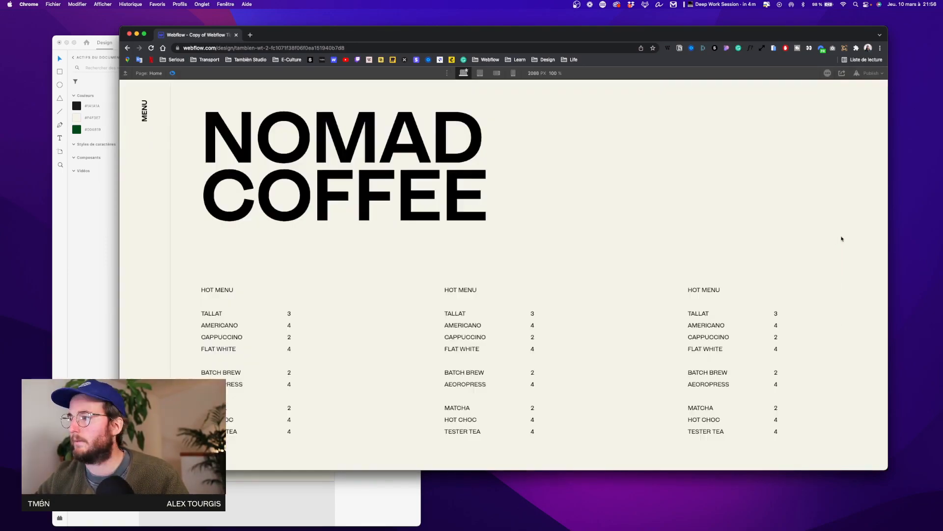
{"action": "left_click", "coordinate": [172, 72]}
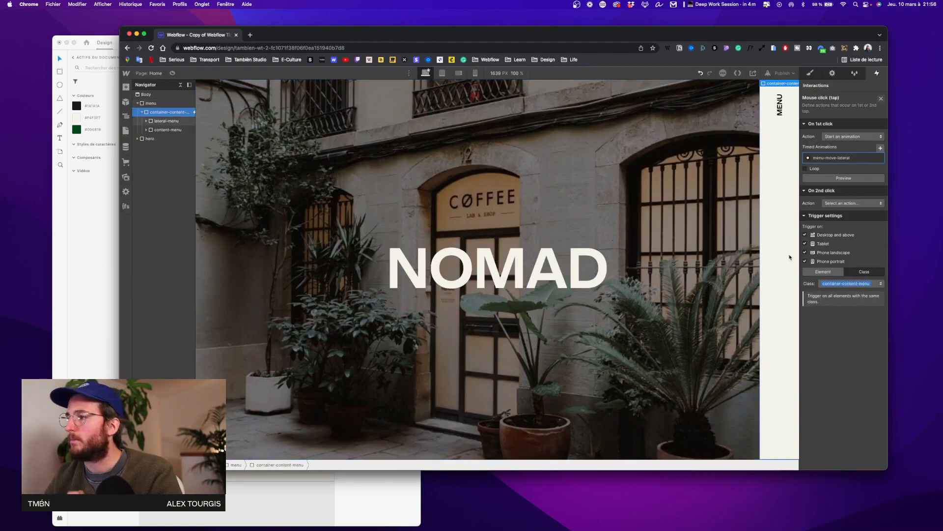
Step: Duplicate the Move action in the menu-move-lateral animation and set the first of the two as the initial state
{"action": "left_click", "coordinate": [844, 158]}
{"action": "right_click", "coordinate": [851, 113]}
{"action": "left_click", "coordinate": [849, 138]}
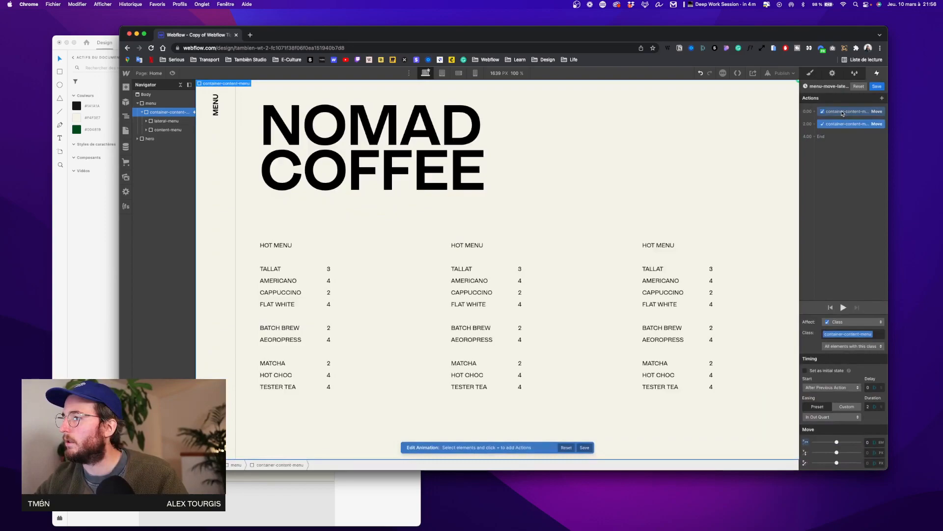
{"action": "left_click", "coordinate": [842, 112]}
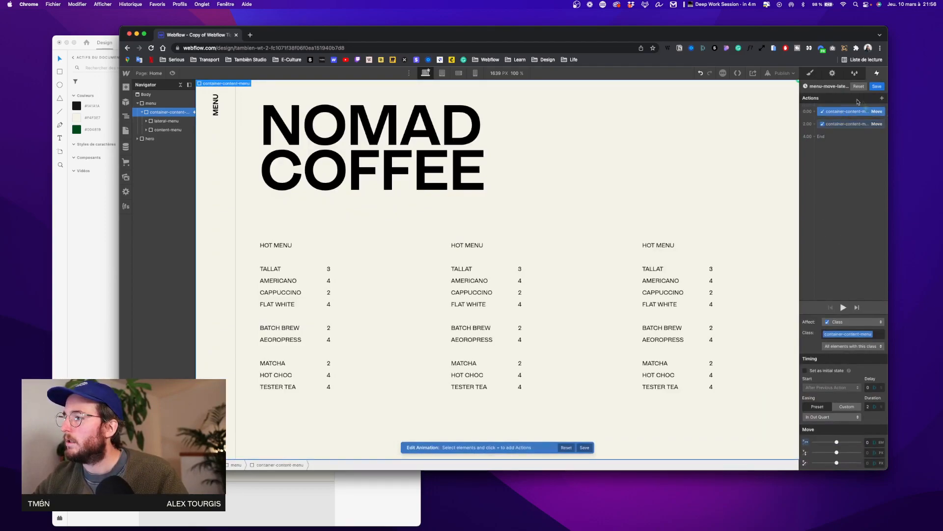
{"action": "left_click", "coordinate": [816, 370]}
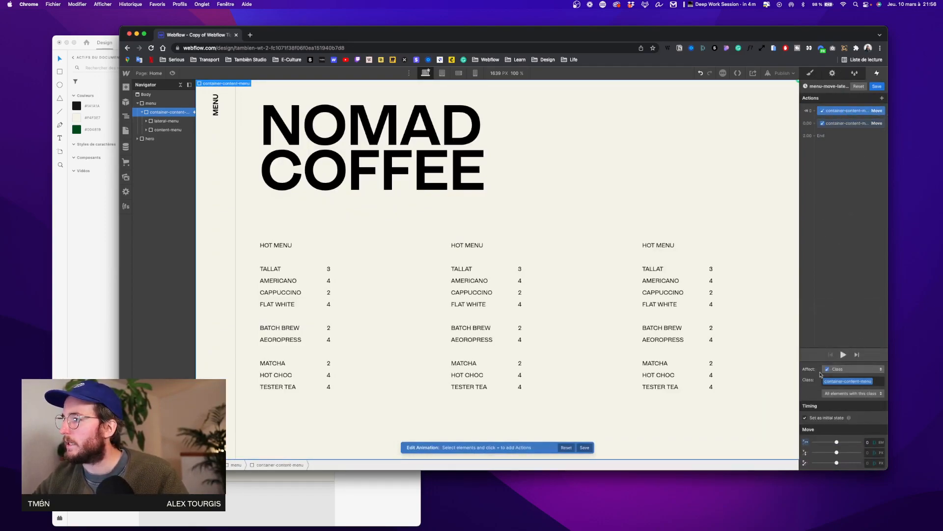
Step: Set the initial-state Move action's horizontal offset to 94, leaving only the MENU strip in view
{"action": "left_click", "coordinate": [868, 442]}
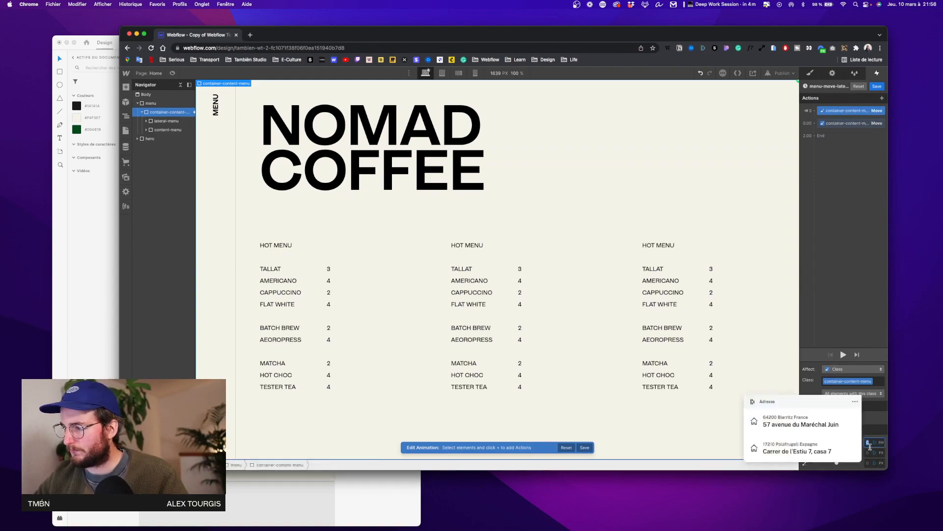
{"action": "type", "text": "95"}
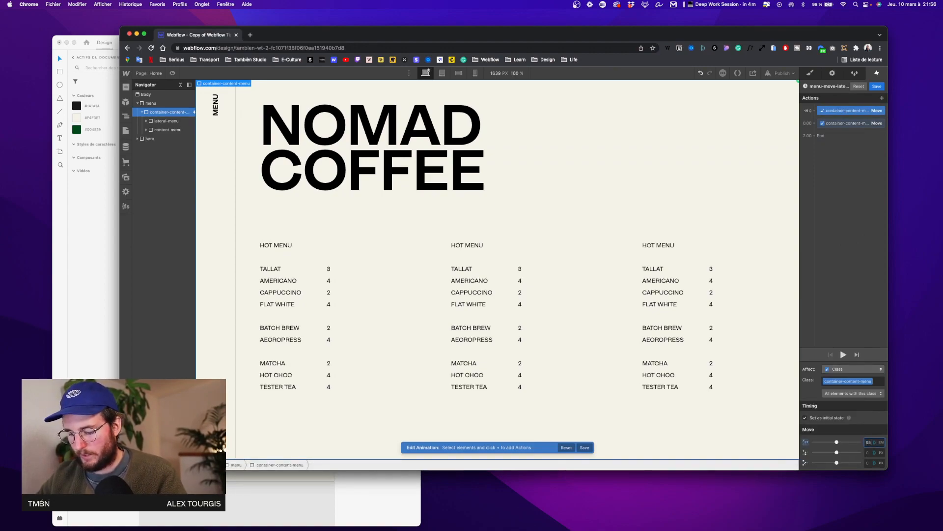
{"action": "key", "text": "Return"}
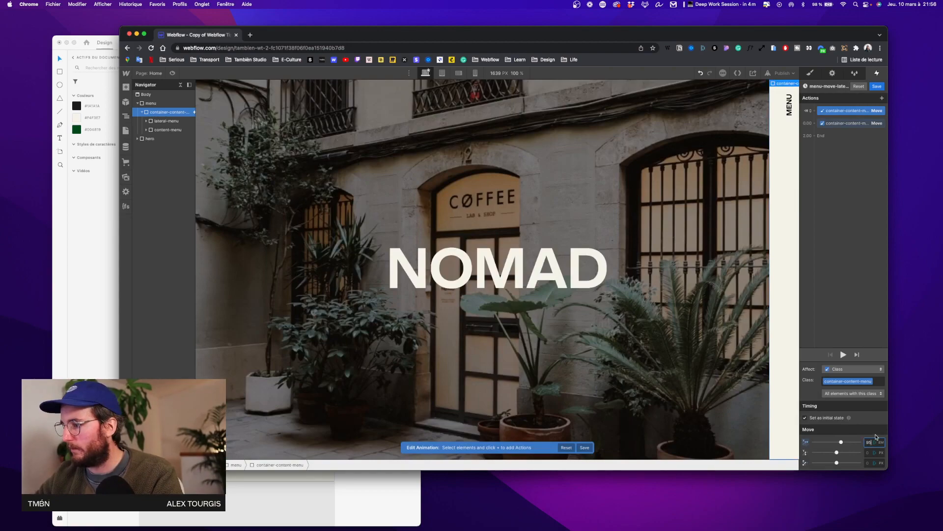
{"action": "key", "text": "shift+Down"}
{"action": "key", "text": "shift+Up"}
{"action": "key", "text": "shift+Down"}
{"action": "key", "text": "Up"}
{"action": "key", "text": "Up"}
{"action": "key", "text": "Up"}
{"action": "key", "text": "Up"}
{"action": "key", "text": "Up"}
{"action": "key", "text": "Down"}
{"action": "key", "text": "Down"}
{"action": "key", "text": "Up"}
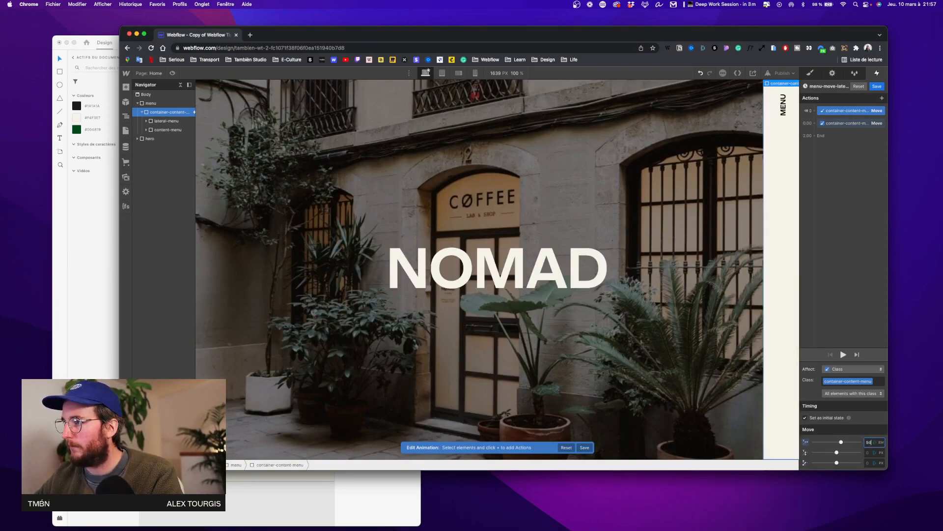
Step: Save the menu-move-lateral animation and test opening the menu panel in preview
{"action": "left_click", "coordinate": [877, 86]}
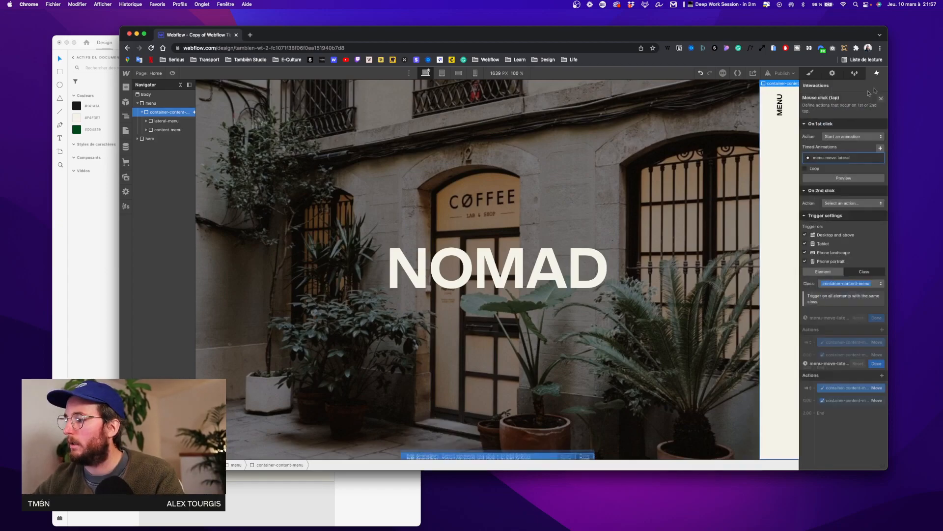
{"action": "left_click", "coordinate": [172, 73]}
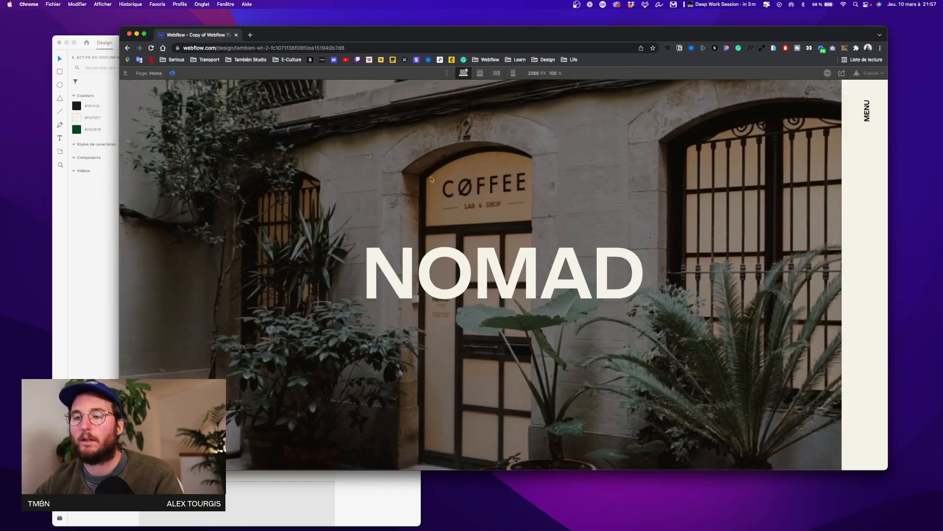
{"action": "left_click", "coordinate": [847, 208]}
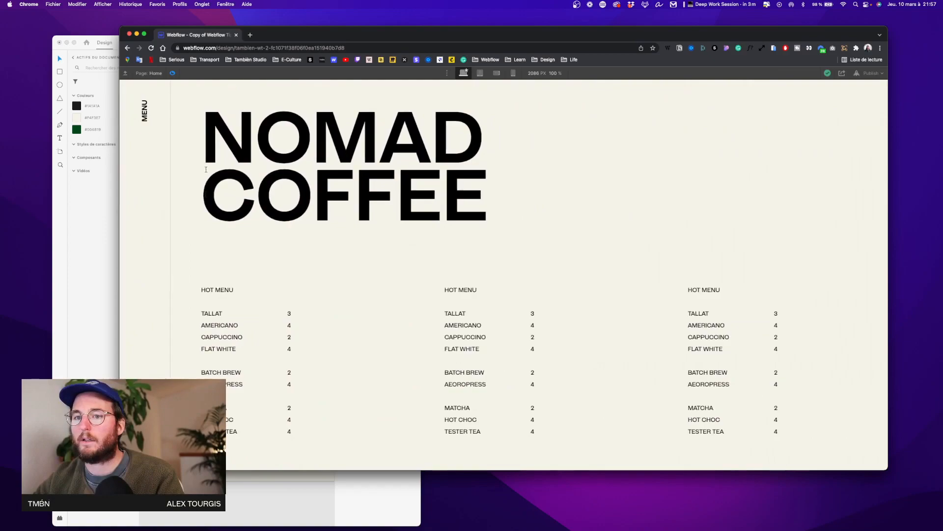
{"action": "left_click", "coordinate": [172, 74]}
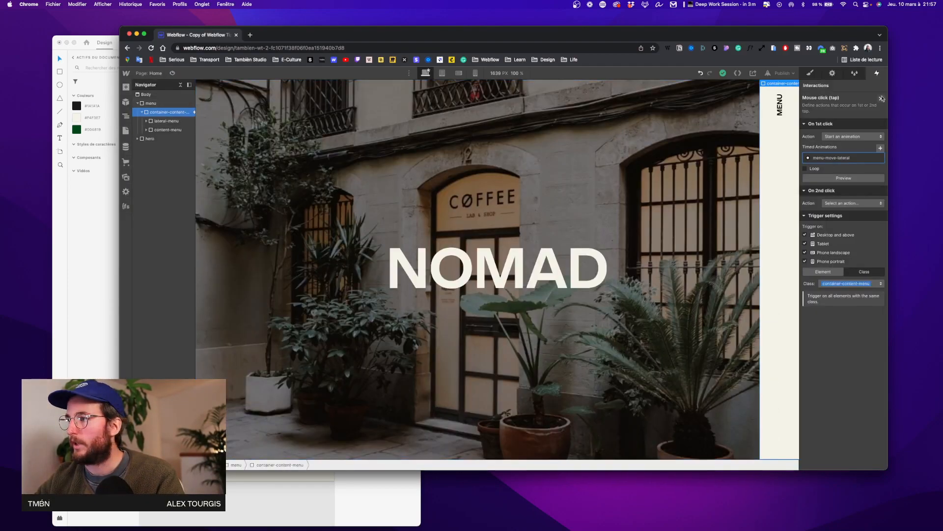
Step: Set the cursor style of container-content-menu to pointer and test the menu strip in preview
{"action": "left_click", "coordinate": [882, 98]}
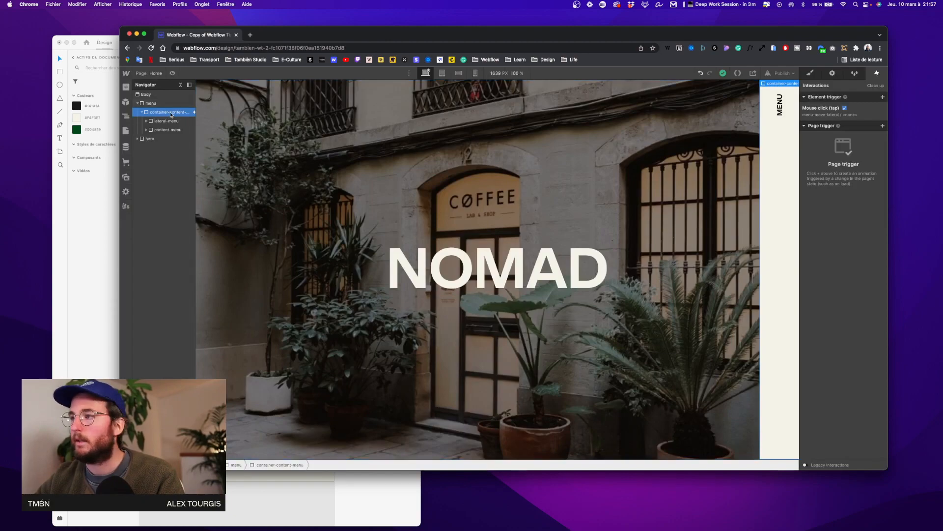
{"action": "left_click", "coordinate": [810, 74]}
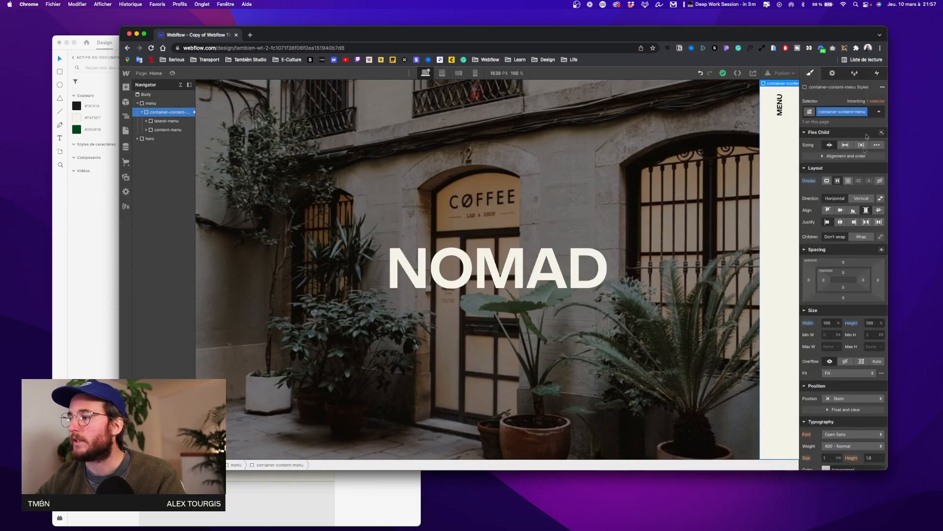
{"action": "scroll", "coordinate": [867, 196], "scroll_direction": "down", "scroll_amount": 10}
{"action": "left_click", "coordinate": [847, 448]}
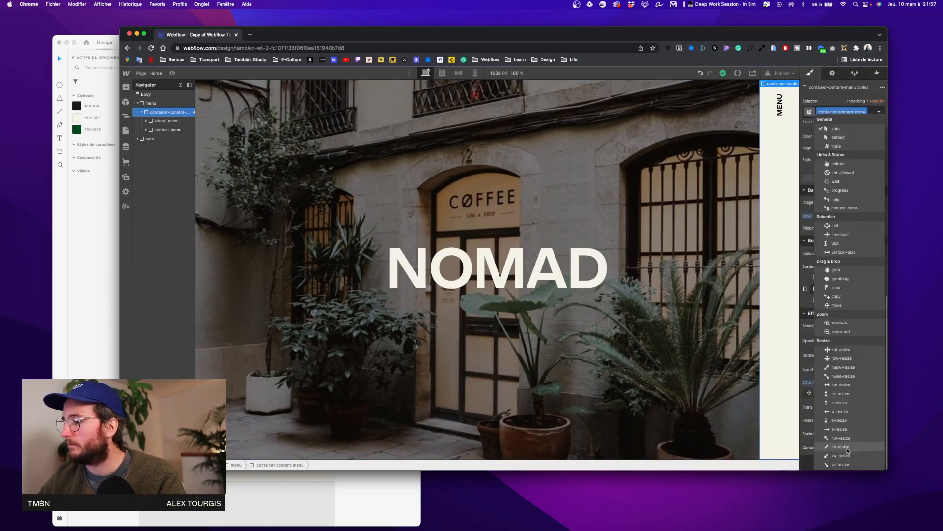
{"action": "left_click", "coordinate": [852, 164]}
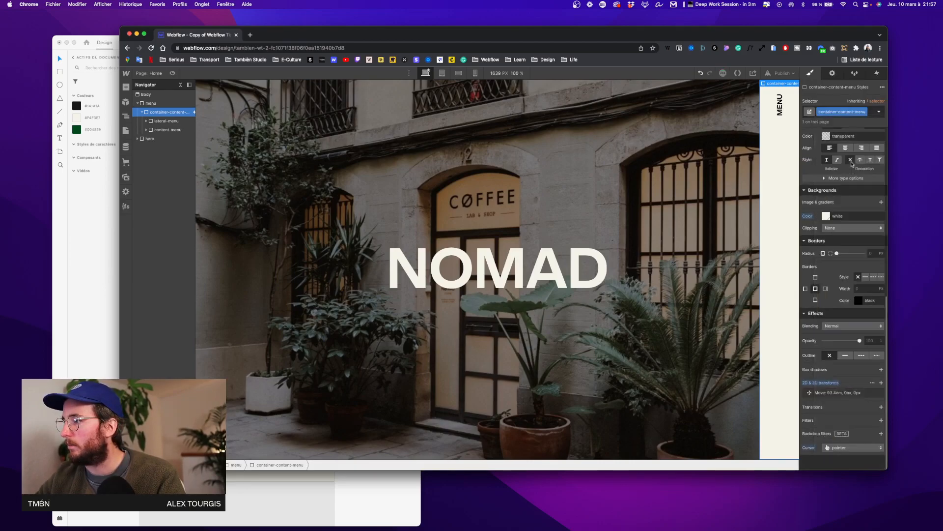
{"action": "key", "text": "super+shift+p"}
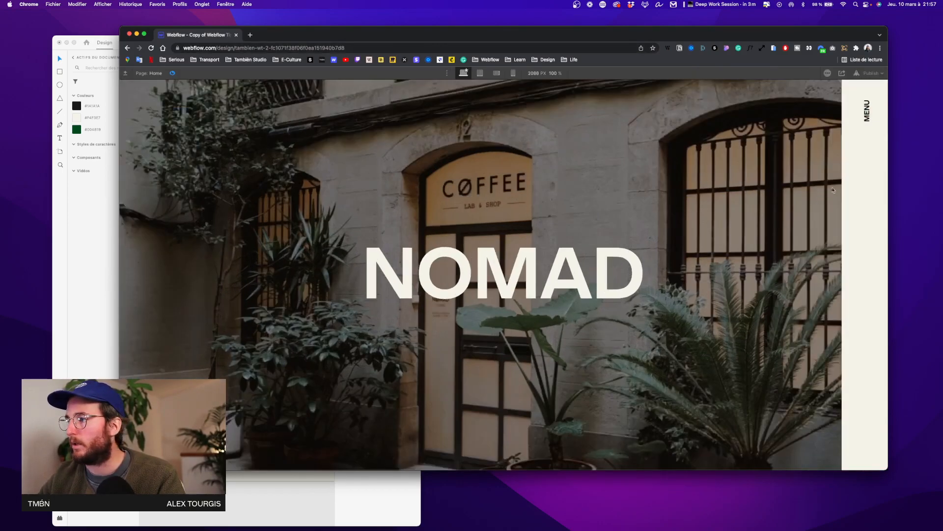
{"action": "left_click", "coordinate": [852, 188]}
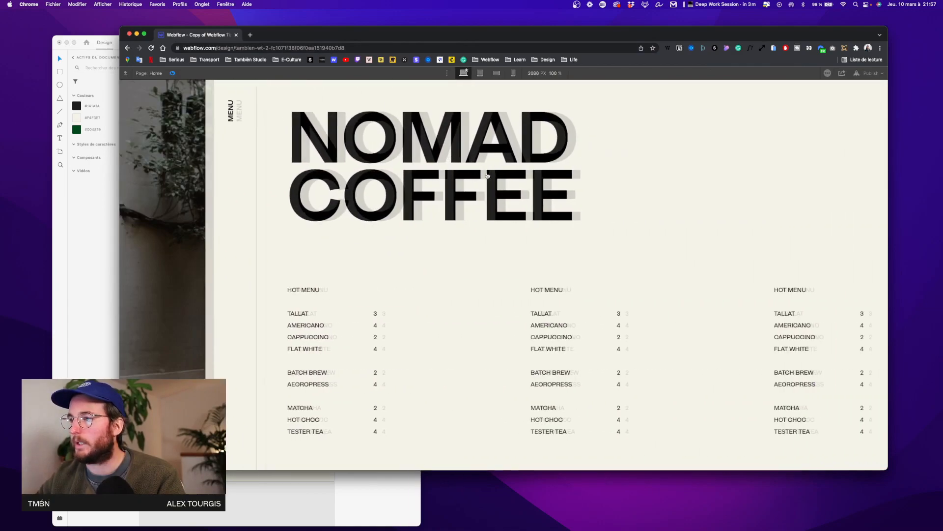
{"action": "left_click", "coordinate": [173, 72]}
Step: Set the trigger's second-click action to Start an animation and duplicate the menu-move-lateral timed animation
{"action": "left_click", "coordinate": [878, 74]}
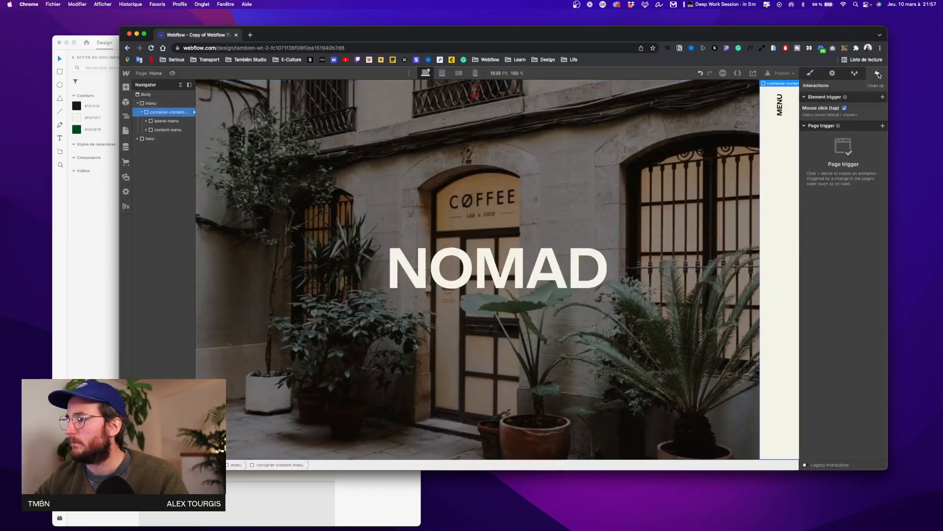
{"action": "left_click", "coordinate": [859, 115]}
{"action": "left_click", "coordinate": [855, 203]}
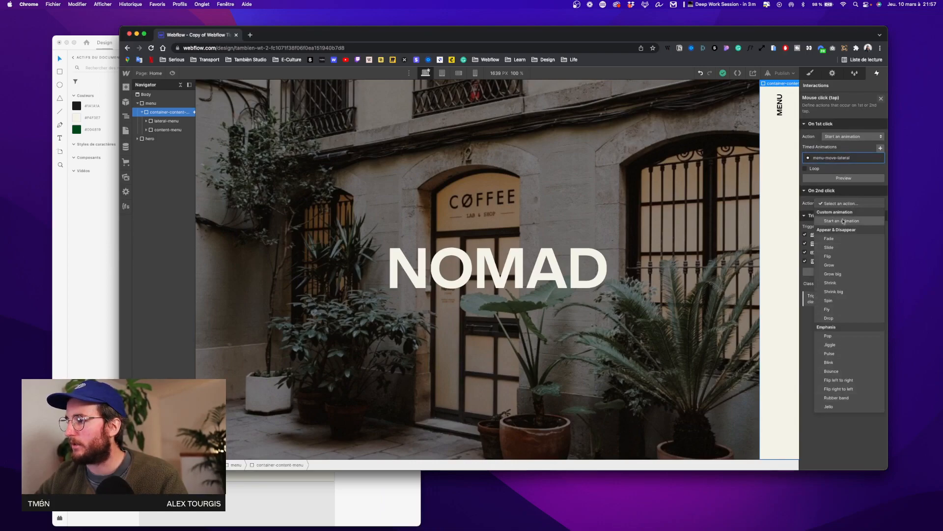
{"action": "left_click", "coordinate": [843, 222]}
{"action": "left_click", "coordinate": [850, 204]}
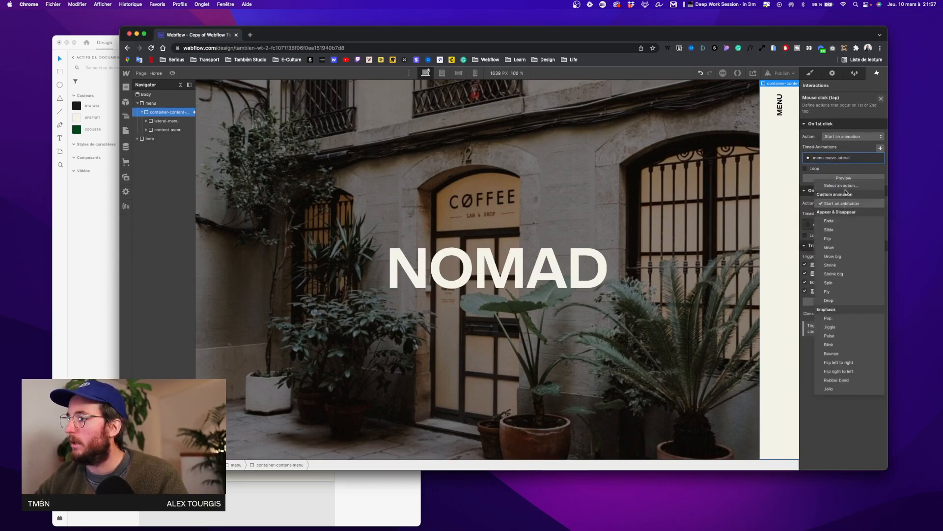
{"action": "left_click", "coordinate": [845, 186]}
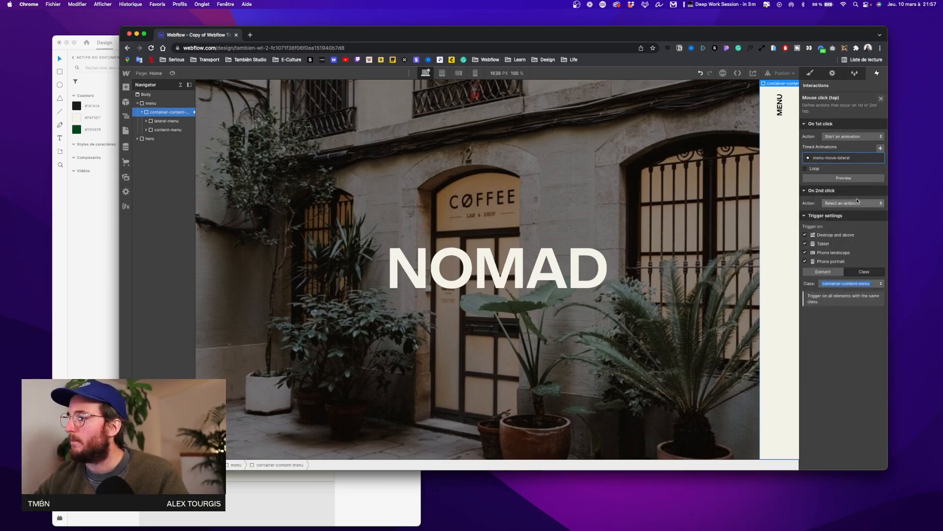
{"action": "left_click", "coordinate": [857, 200]}
{"action": "left_click", "coordinate": [855, 222]}
{"action": "left_click", "coordinate": [879, 224]}
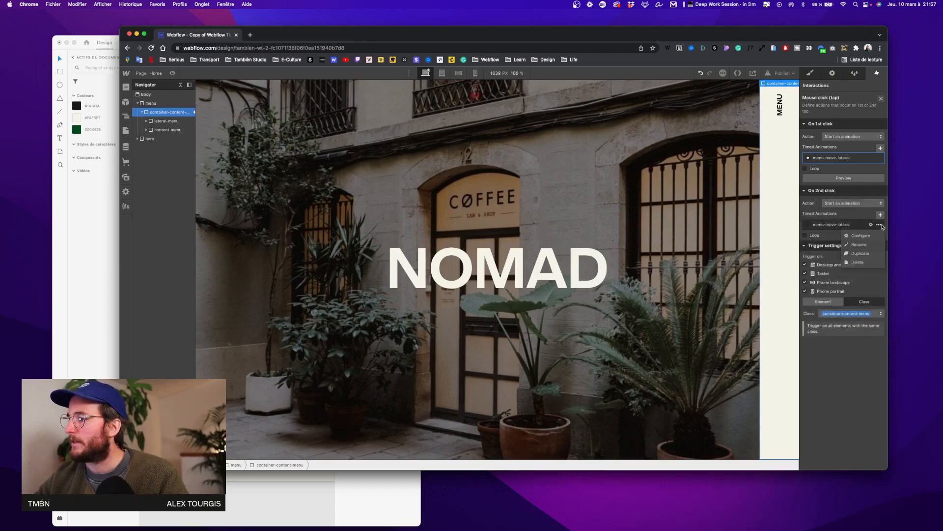
{"action": "left_click", "coordinate": [859, 253]}
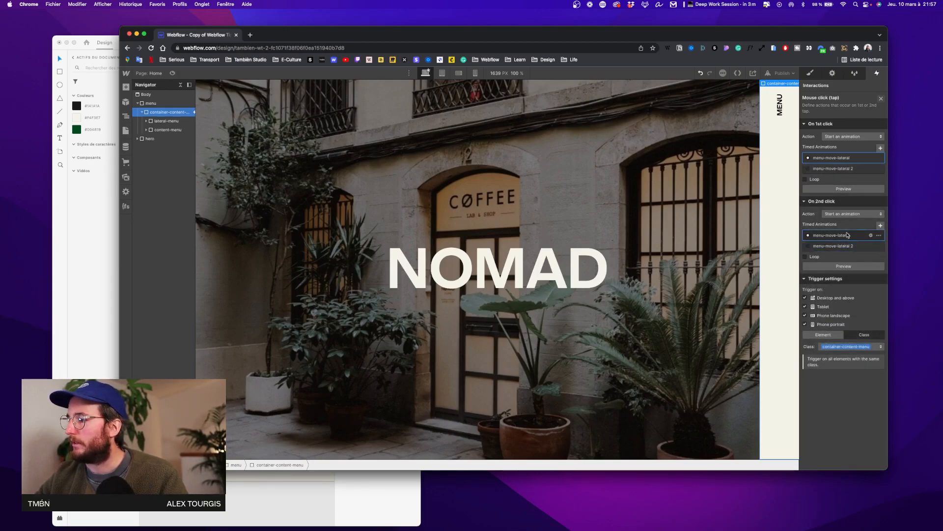
Step: Rename the original menu-move-lateral animation and save it
{"action": "left_click", "coordinate": [847, 235]}
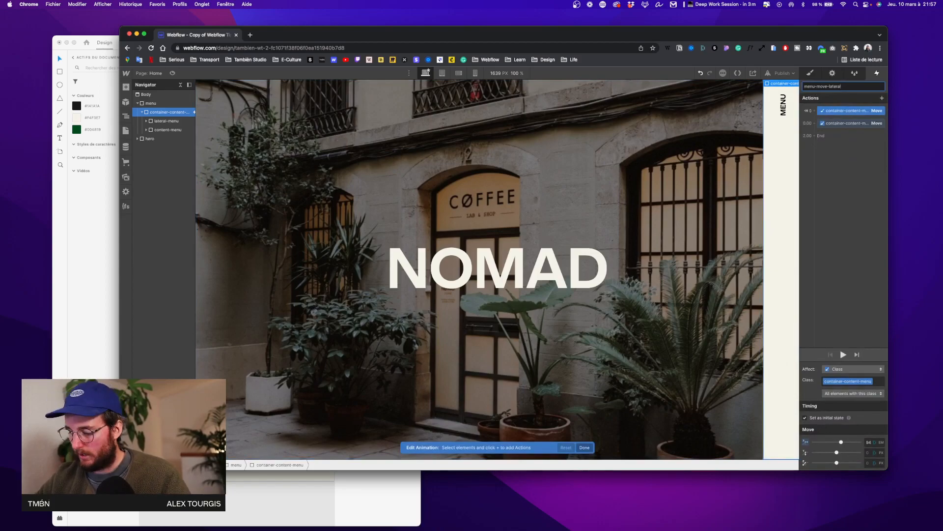
{"action": "key", "text": "Return"}
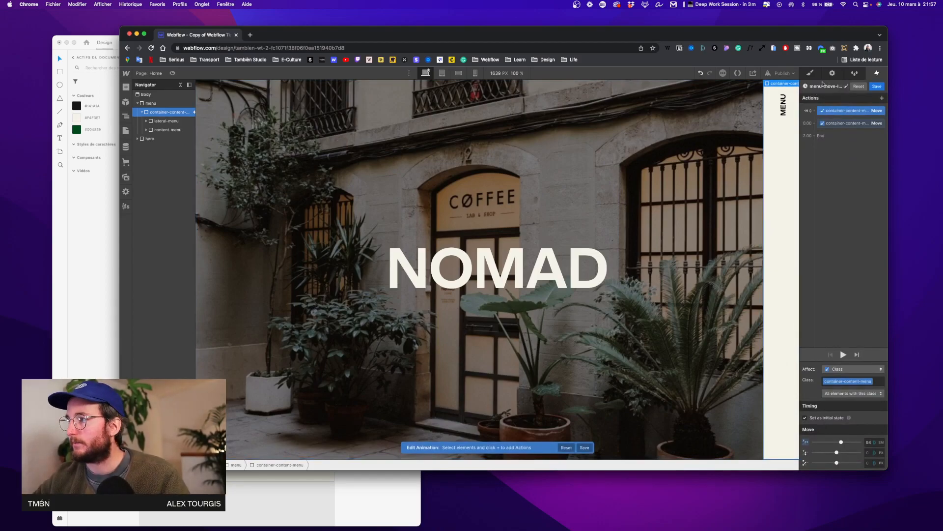
{"action": "left_click", "coordinate": [877, 86]}
Step: Rename the duplicated animation menu-move-lateral 2 as menu-move-lateral-out
{"action": "left_click", "coordinate": [839, 246]}
{"action": "left_click", "coordinate": [828, 86]}
{"action": "key", "text": "Right"}
{"action": "key", "text": "BackSpace"}
{"action": "key", "text": "BackSpace"}
{"action": "type", "text": "-out"}
{"action": "key", "text": "Return"}
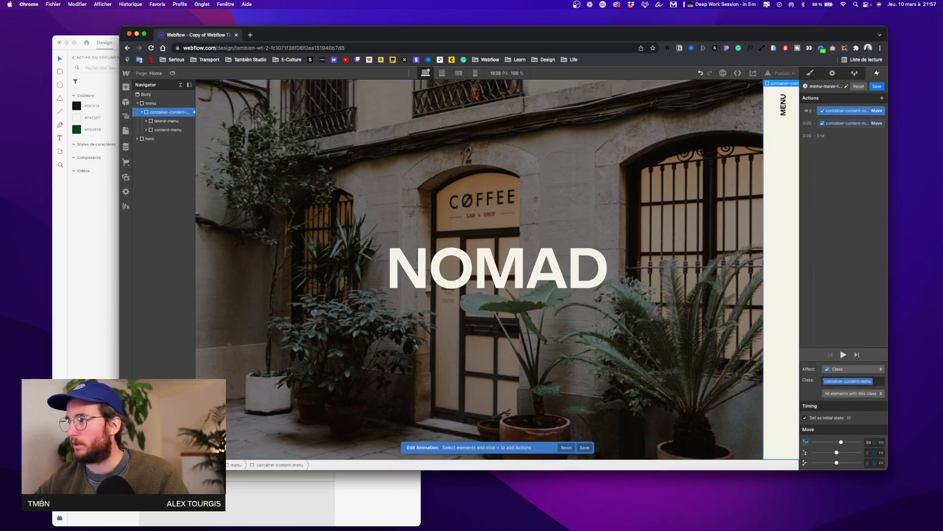
Step: Delete the second container-content-menu Move action, turn off Set as initial state on the remaining one, and save the animation
{"action": "left_click", "coordinate": [850, 123]}
{"action": "key", "text": "Delete"}
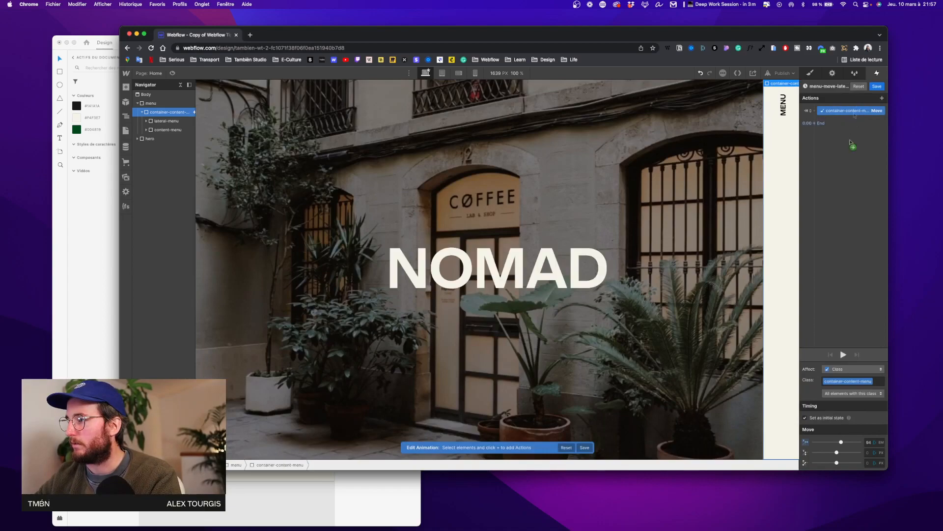
{"action": "key", "text": "super+z"}
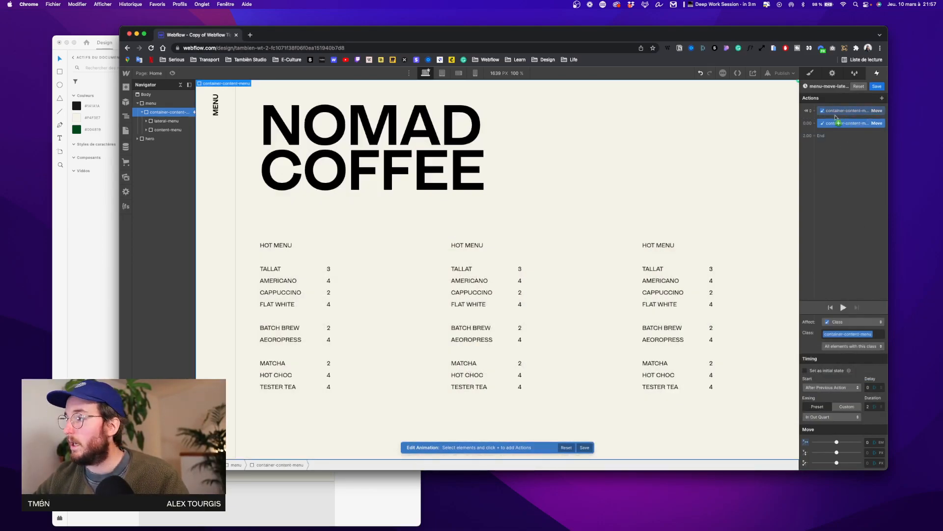
{"action": "key", "text": "Delete"}
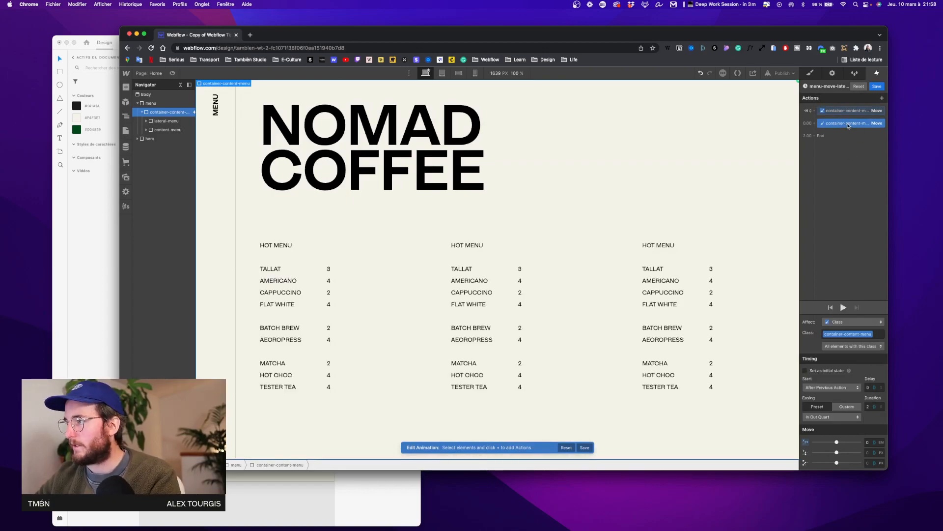
{"action": "left_click", "coordinate": [857, 111]}
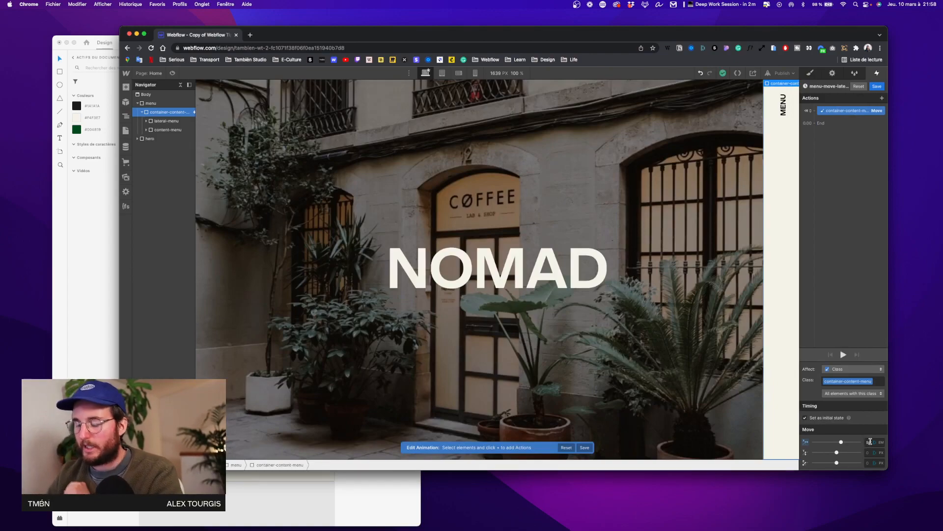
{"action": "left_click", "coordinate": [820, 419]}
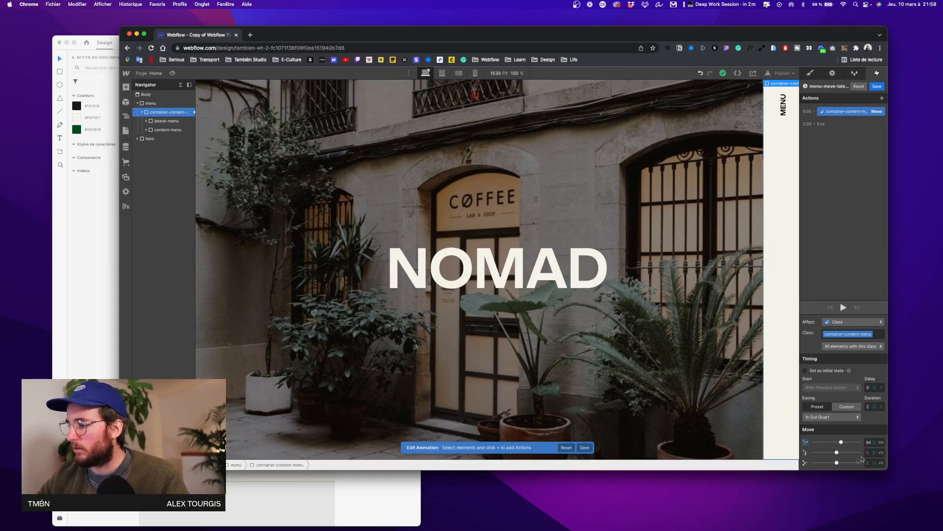
{"action": "left_click", "coordinate": [878, 86]}
Step: Test the menu panel in preview by sliding it open and closed again
{"action": "left_click", "coordinate": [172, 73]}
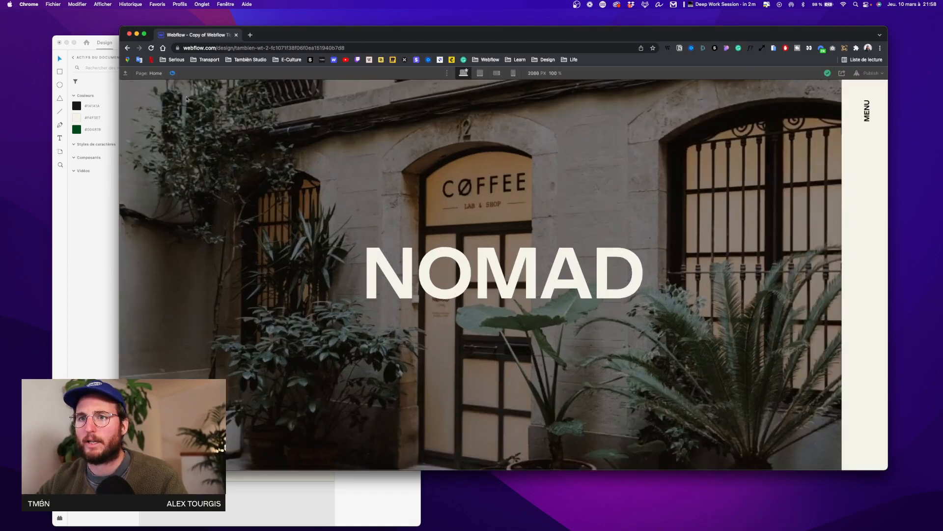
{"action": "left_click", "coordinate": [862, 218]}
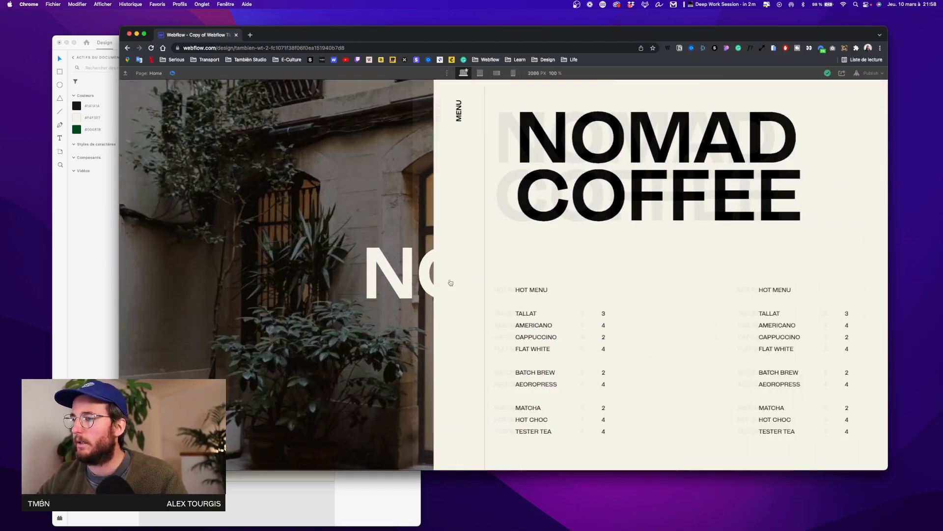
{"action": "left_click", "coordinate": [160, 234]}
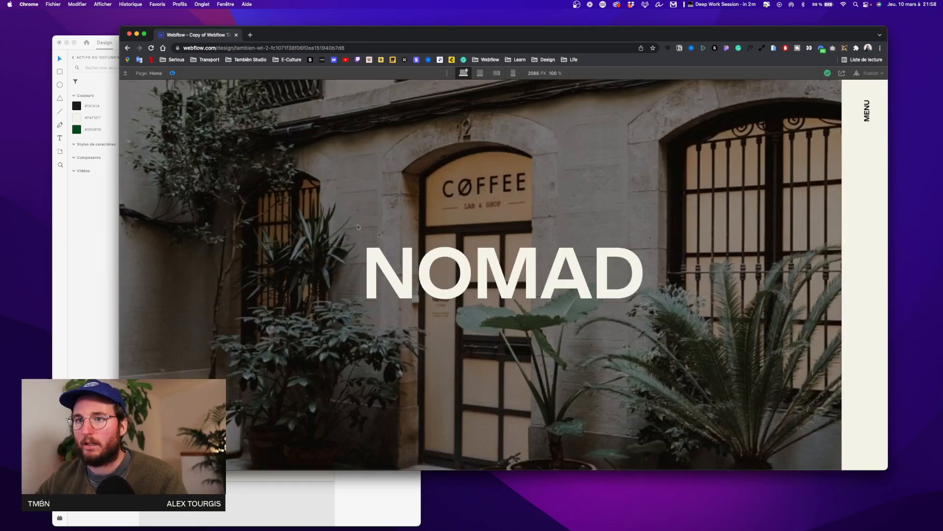
{"action": "left_click", "coordinate": [172, 73]}
Step: Examine the style settings of the hero section, its hero-title and its cover-image
{"action": "left_click", "coordinate": [138, 138]}
{"action": "left_click", "coordinate": [159, 147]}
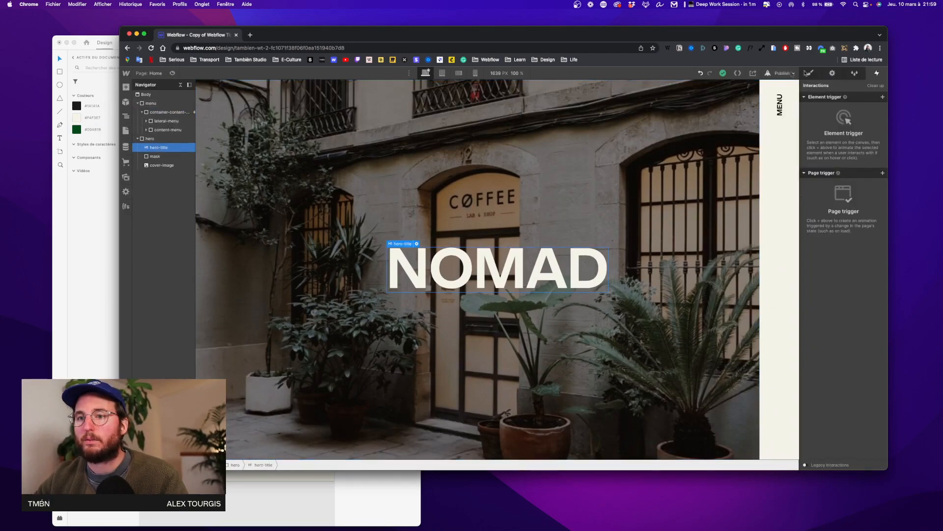
{"action": "left_click", "coordinate": [156, 156]}
{"action": "left_click", "coordinate": [153, 140]}
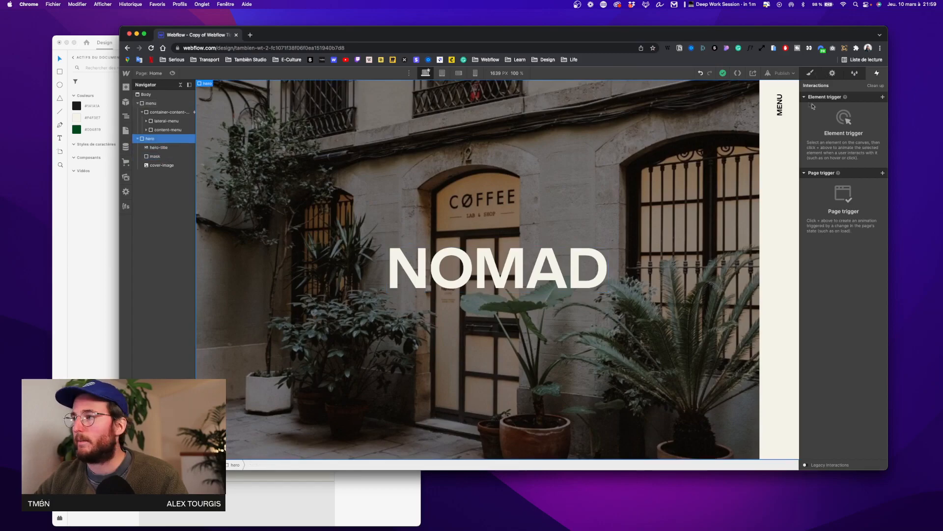
{"action": "left_click", "coordinate": [810, 73]}
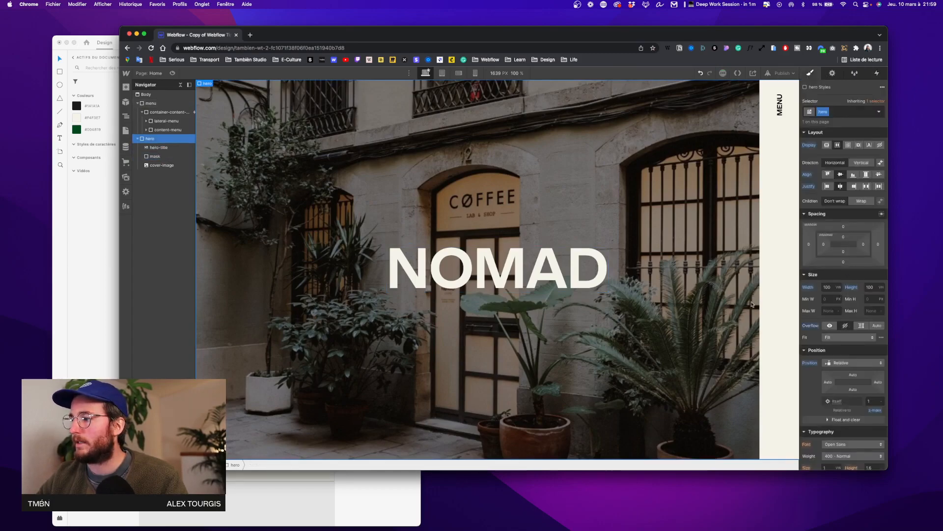
{"action": "left_click", "coordinate": [162, 165]}
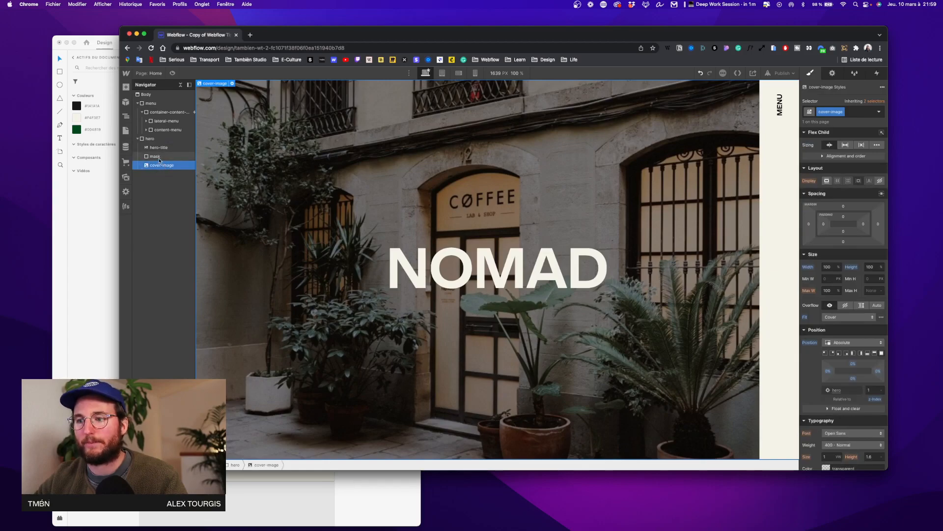
{"action": "left_click", "coordinate": [158, 148]}
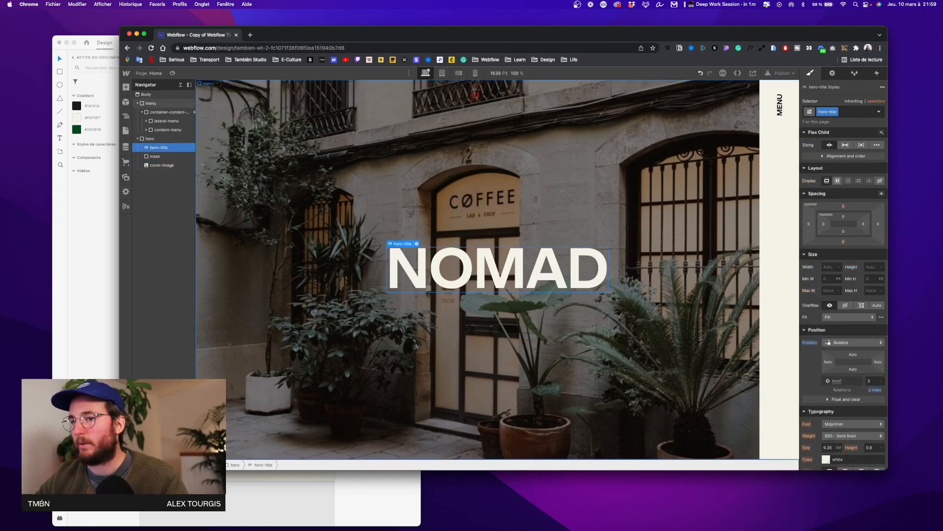
{"action": "left_click", "coordinate": [168, 166]}
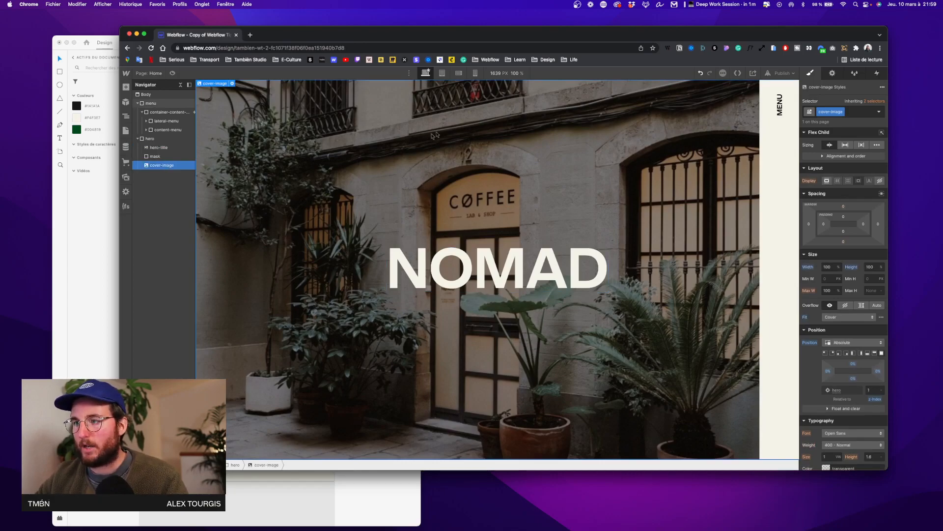
Step: Try shifting the cover-image horizontally by -48 px with a 2D Move transform, and undo it
{"action": "scroll", "coordinate": [854, 377], "scroll_direction": "down", "scroll_amount": 6}
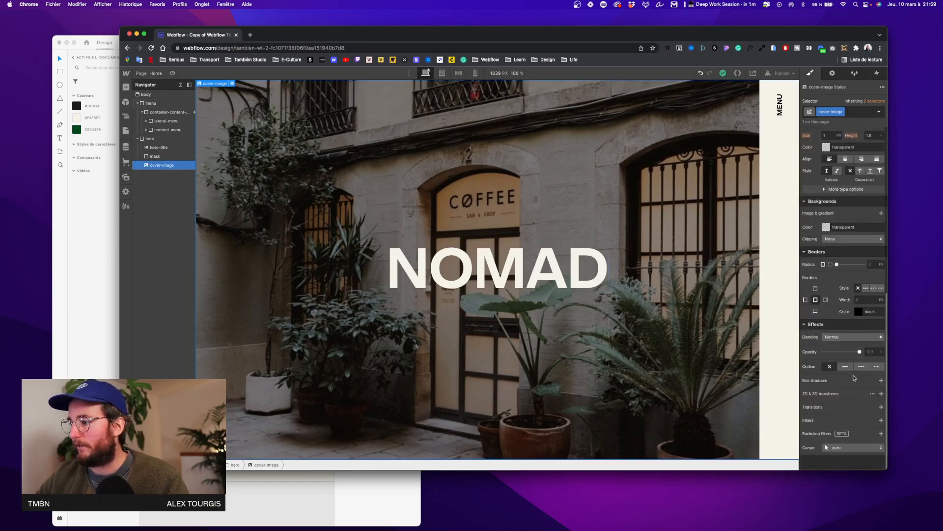
{"action": "left_click", "coordinate": [881, 393]}
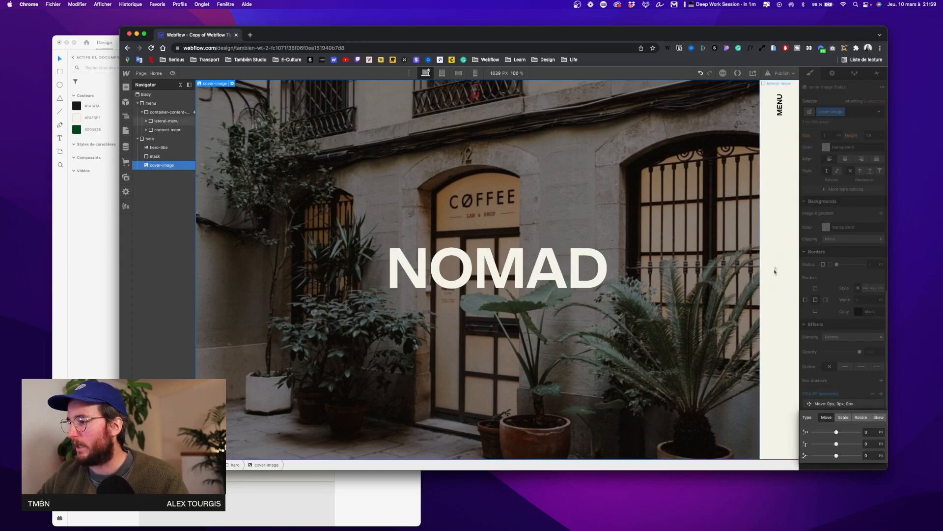
{"action": "mouse_move", "coordinate": [835, 431]}
{"action": "left_mouse_down"}
{"action": "mouse_move", "coordinate": [816, 431]}
{"action": "mouse_move", "coordinate": [849, 431]}
{"action": "mouse_move", "coordinate": [834, 431]}
{"action": "left_mouse_up"}
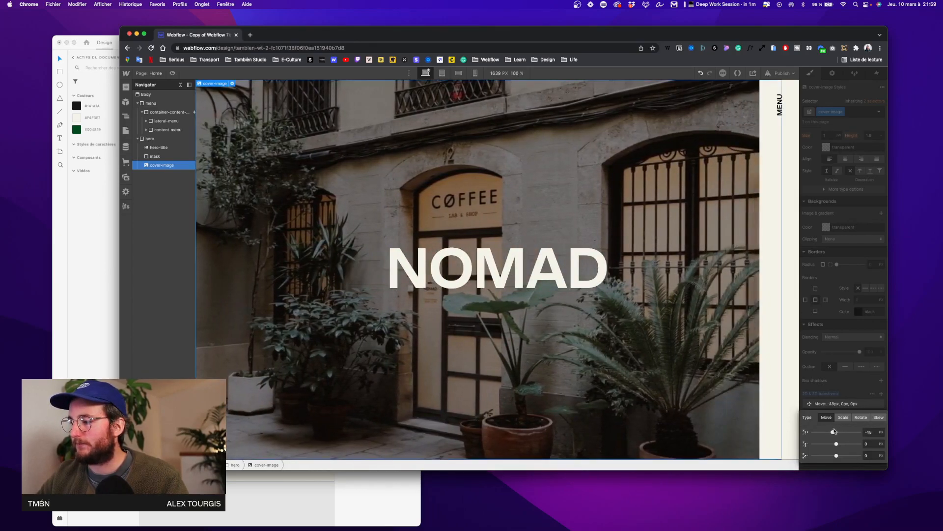
{"action": "left_click", "coordinate": [869, 327]}
{"action": "key", "text": "super+z"}
{"action": "scroll", "coordinate": [821, 335], "scroll_direction": "up", "scroll_amount": 5}
{"action": "scroll", "coordinate": [822, 334], "scroll_direction": "up", "scroll_amount": 3}
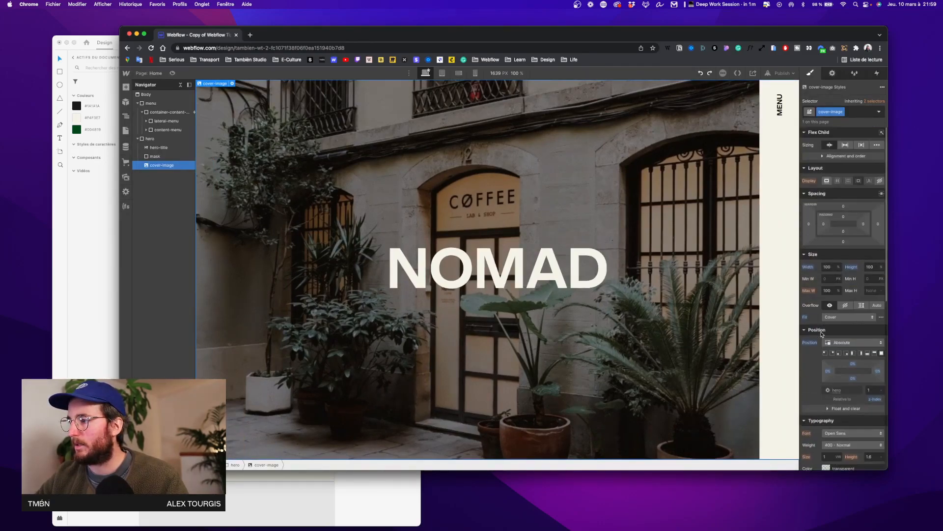
Step: Set the cover-image's width and height to 110 %
{"action": "left_click", "coordinate": [829, 266]}
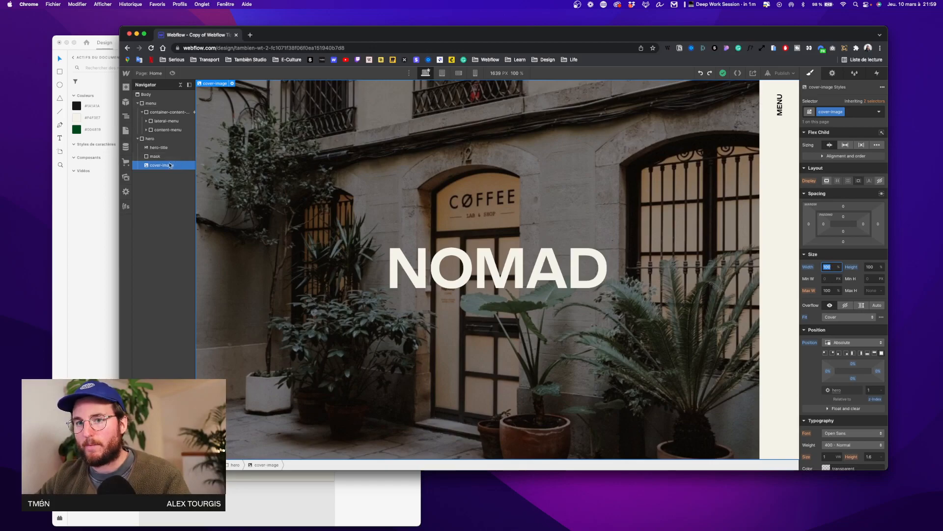
{"action": "double_click", "coordinate": [832, 266]}
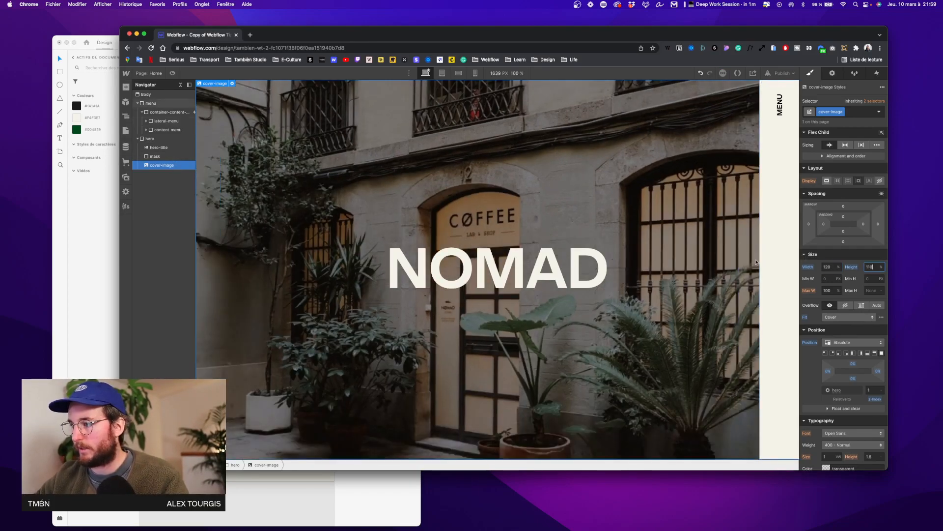
{"action": "left_click", "coordinate": [832, 268]}
{"action": "type", "text": "110"}
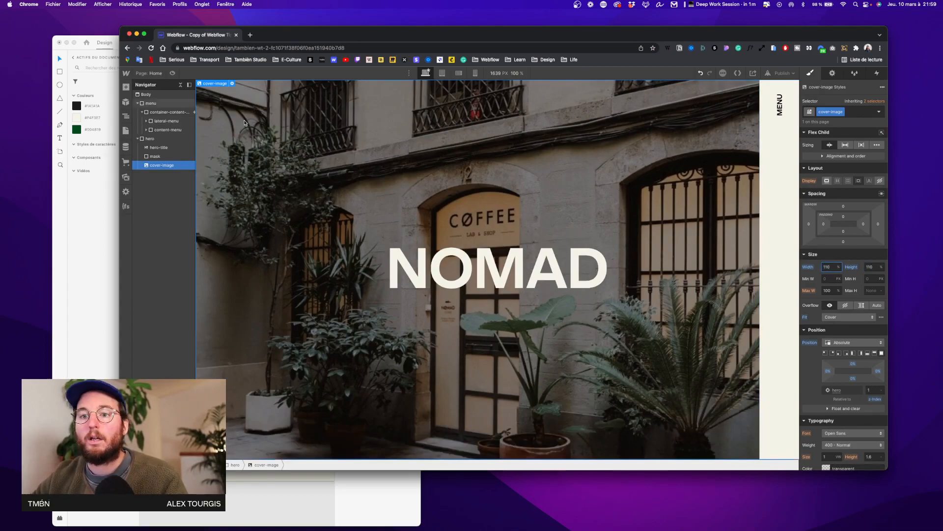
Step: Open the first-click animation of container-content-menu's mouse click trigger for editing
{"action": "left_click", "coordinate": [168, 112]}
{"action": "left_click", "coordinate": [878, 73]}
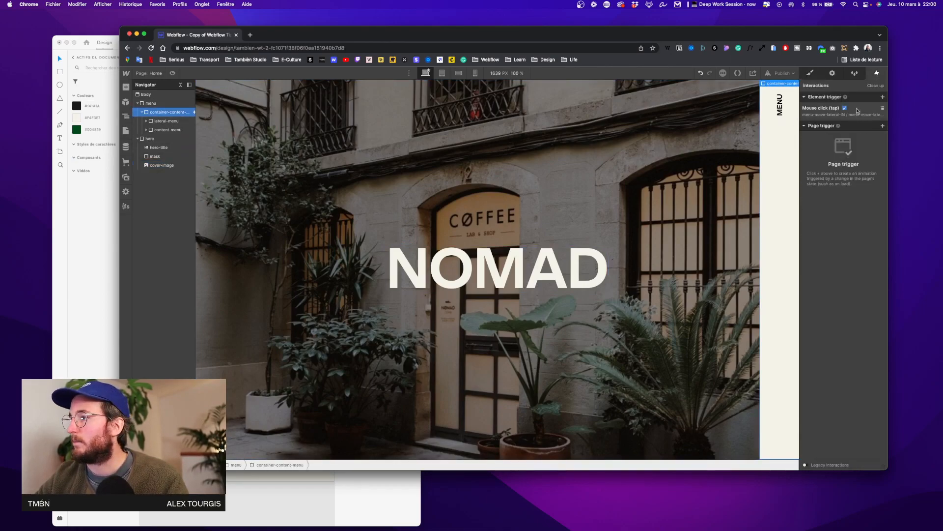
{"action": "left_click", "coordinate": [857, 113]}
{"action": "left_click", "coordinate": [852, 157]}
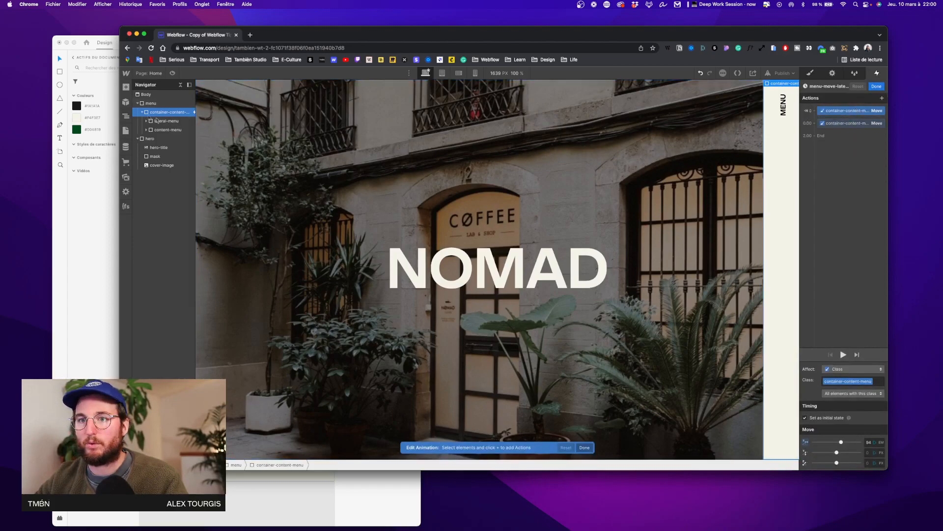
Step: Add a Move action for hero-title and place it in the animation's initial state group
{"action": "left_click", "coordinate": [151, 139]}
{"action": "left_click", "coordinate": [161, 148]}
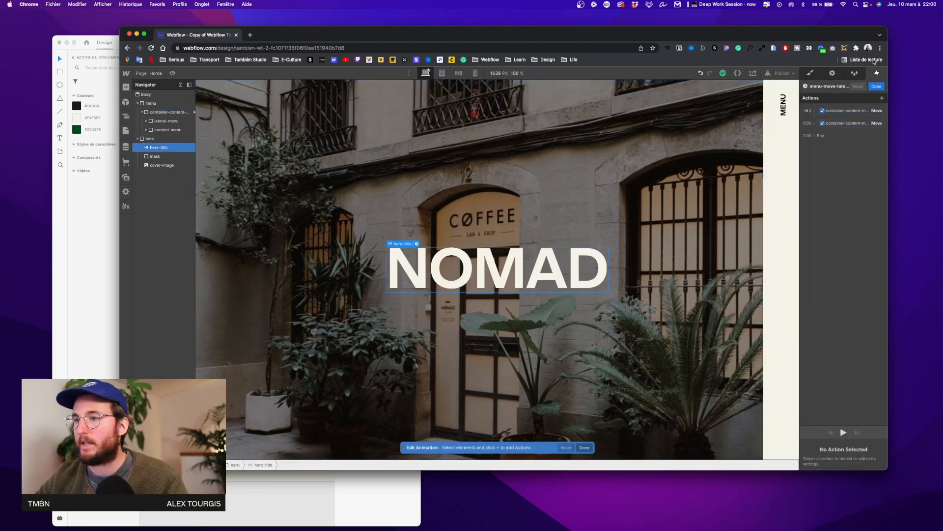
{"action": "left_click", "coordinate": [881, 98]}
{"action": "left_click", "coordinate": [859, 128]}
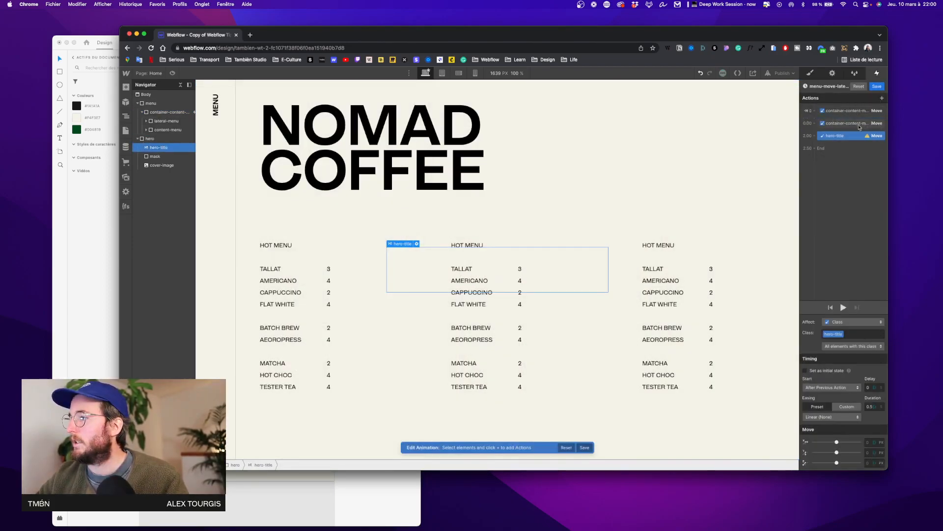
{"action": "left_click_drag", "start_coordinate": [846, 132], "coordinate": [845, 116]}
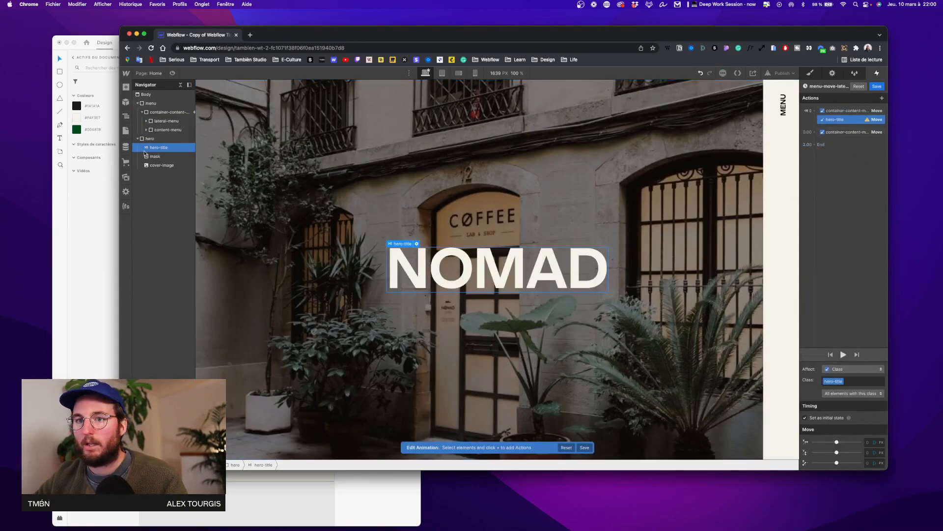
Step: Add a Move action for cover-image to the initial state group with its horizontal offset at 0
{"action": "left_click", "coordinate": [165, 165]}
{"action": "left_click", "coordinate": [883, 98]}
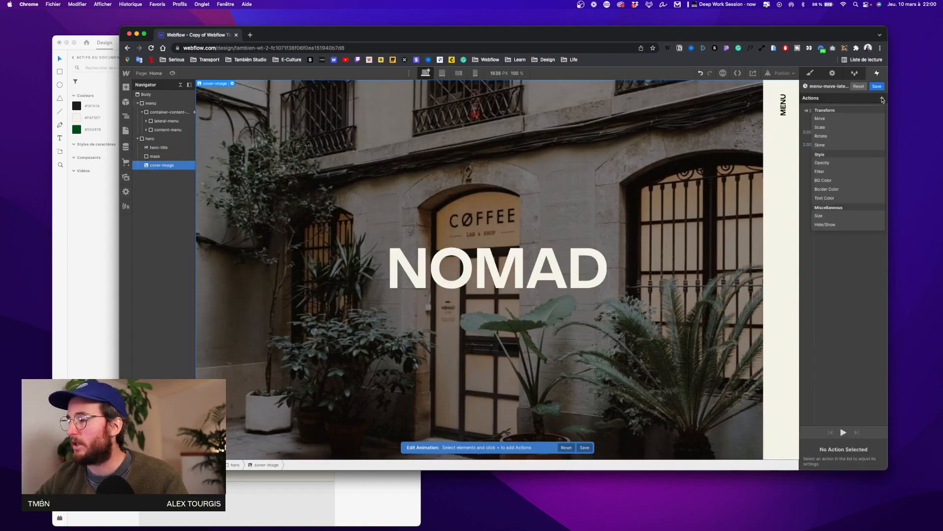
{"action": "left_click", "coordinate": [845, 126]}
{"action": "left_click_drag", "start_coordinate": [847, 146], "coordinate": [856, 130]}
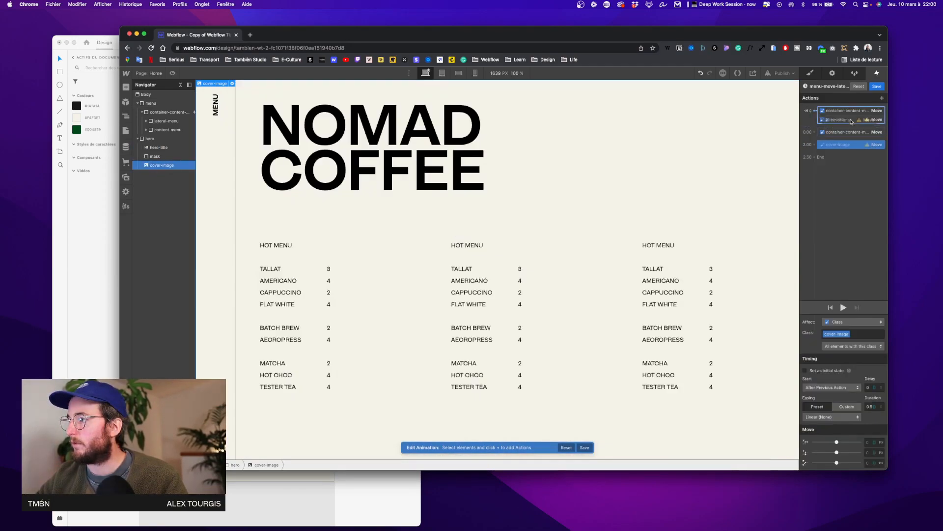
{"action": "left_click", "coordinate": [876, 442]}
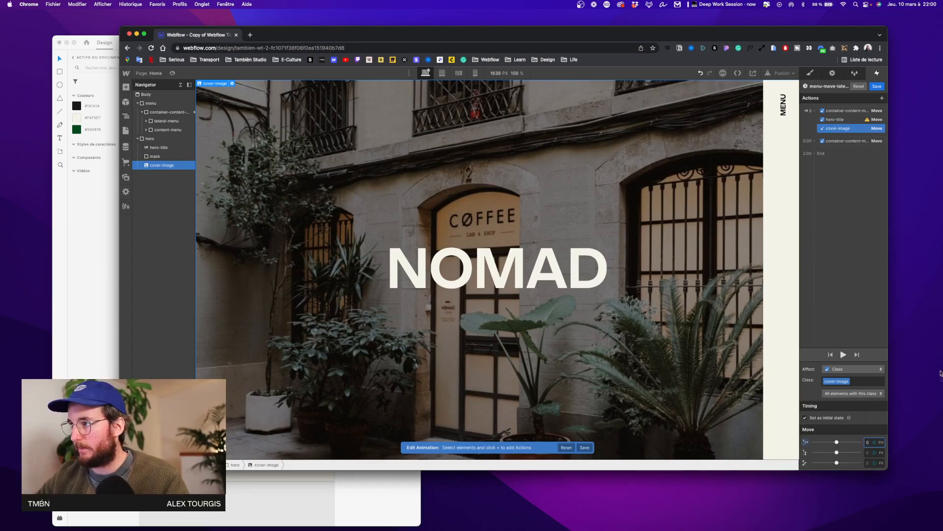
Step: Set the initial horizontal offset of the hero-title Move action to 0 em
{"action": "left_click", "coordinate": [840, 119]}
{"action": "left_click", "coordinate": [868, 441]}
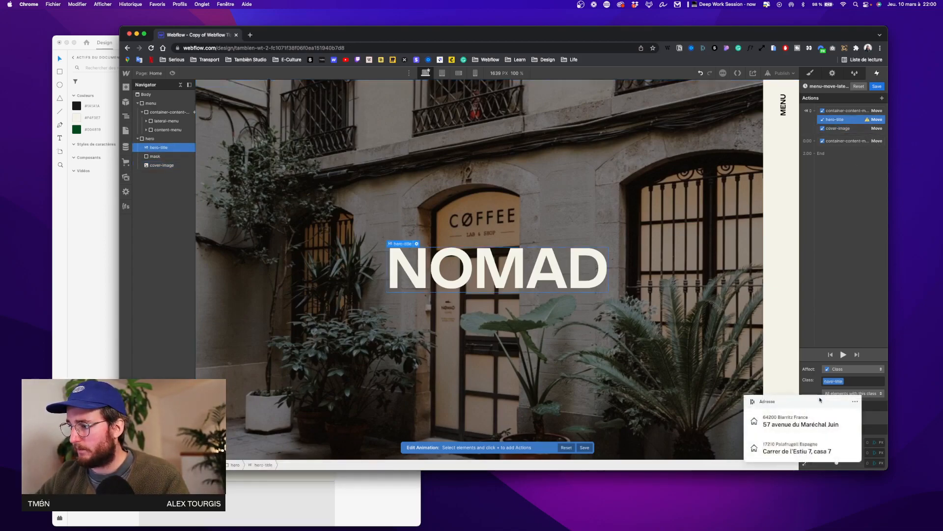
{"action": "left_click_drag", "start_coordinate": [869, 440], "coordinate": [870, 450]}
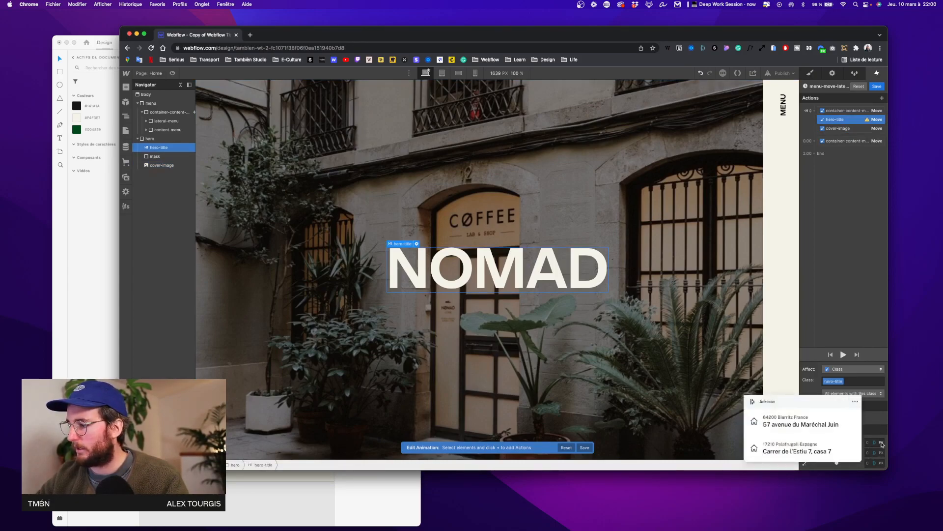
{"action": "left_click", "coordinate": [870, 383]}
{"action": "left_click", "coordinate": [878, 442]}
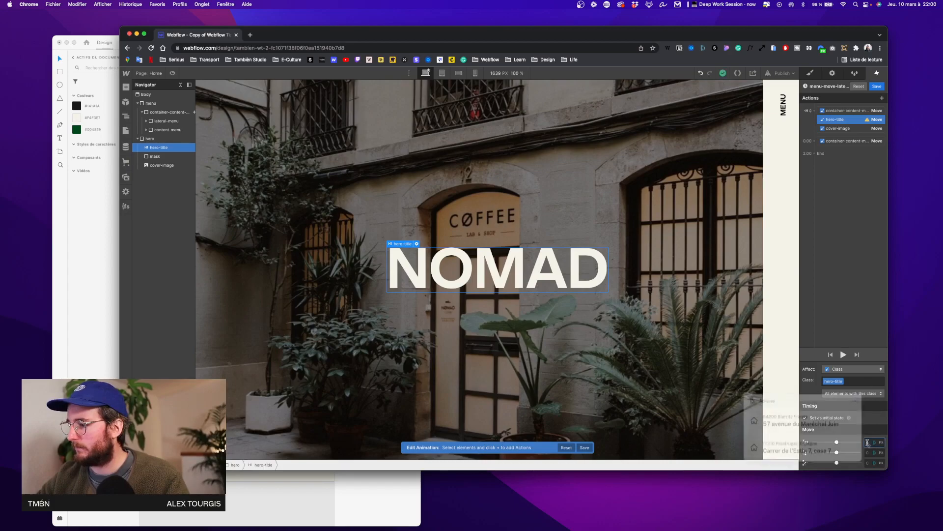
{"action": "type", "text": "em"}
{"action": "key", "text": "BackSpace"}
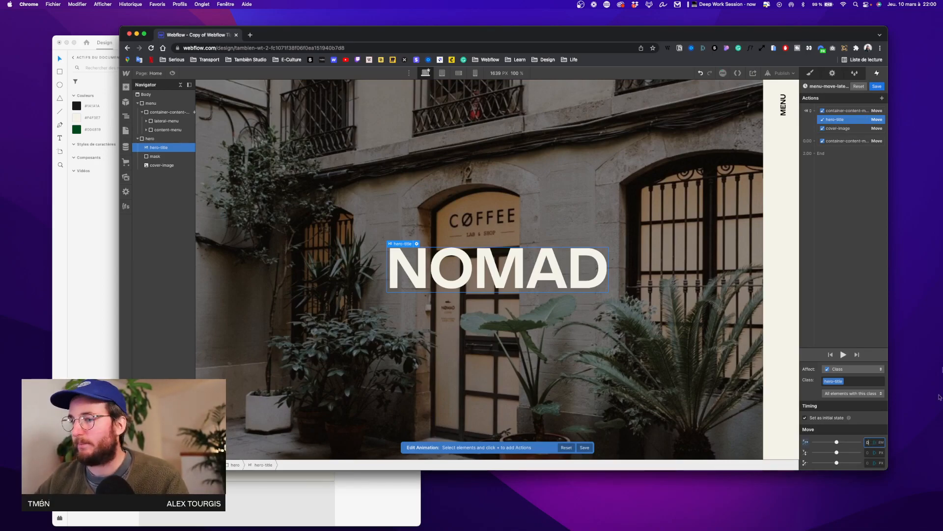
{"action": "type", "text": "m"}
{"action": "key", "text": "Return"}
Step: Duplicate the hero-title and cover-image Move actions and place the copies beside the container-content-menu move at 0.00 s
{"action": "left_click", "coordinate": [835, 129], "text": "shift"}
{"action": "right_click", "coordinate": [834, 129]}
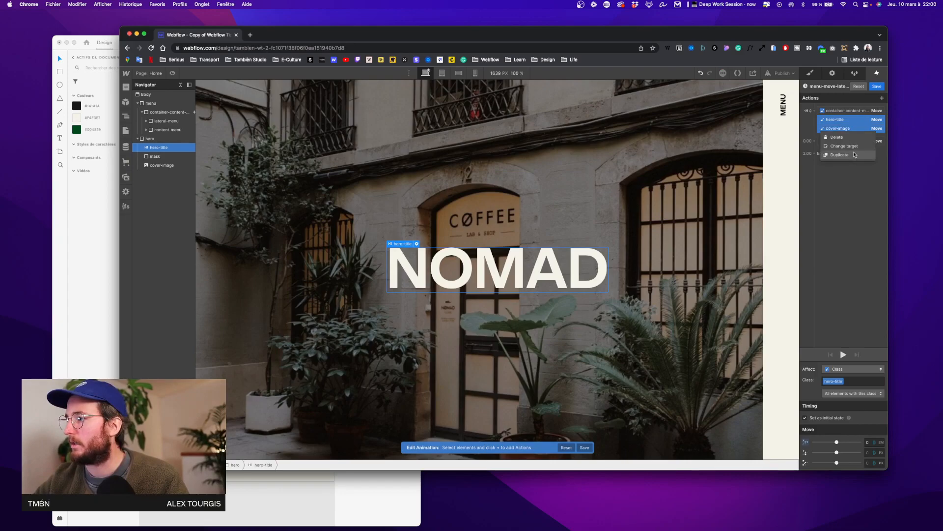
{"action": "left_click", "coordinate": [853, 155]}
{"action": "left_click_drag", "start_coordinate": [839, 149], "coordinate": [843, 172]}
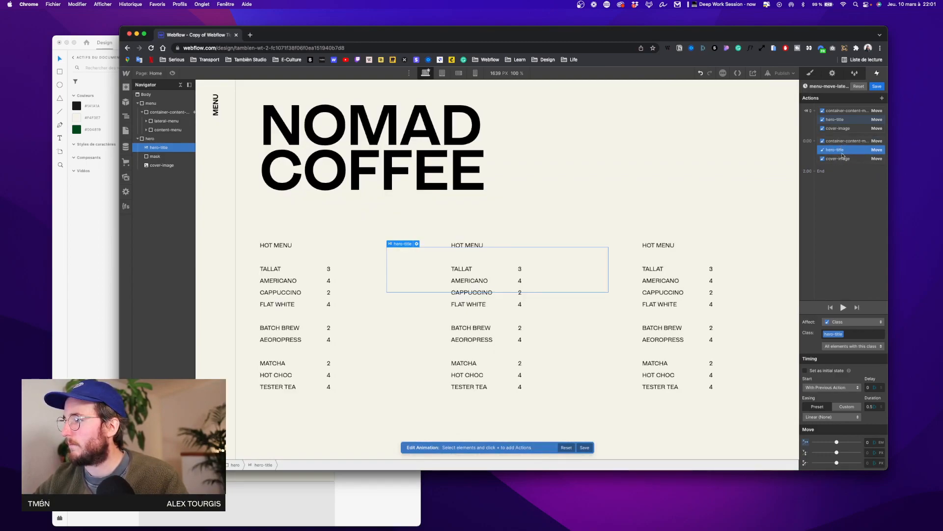
Step: Set the horizontal offset of the hero-title Move action at 0.00 s to -3 em, trying different values against the canvas
{"action": "left_click", "coordinate": [868, 442]}
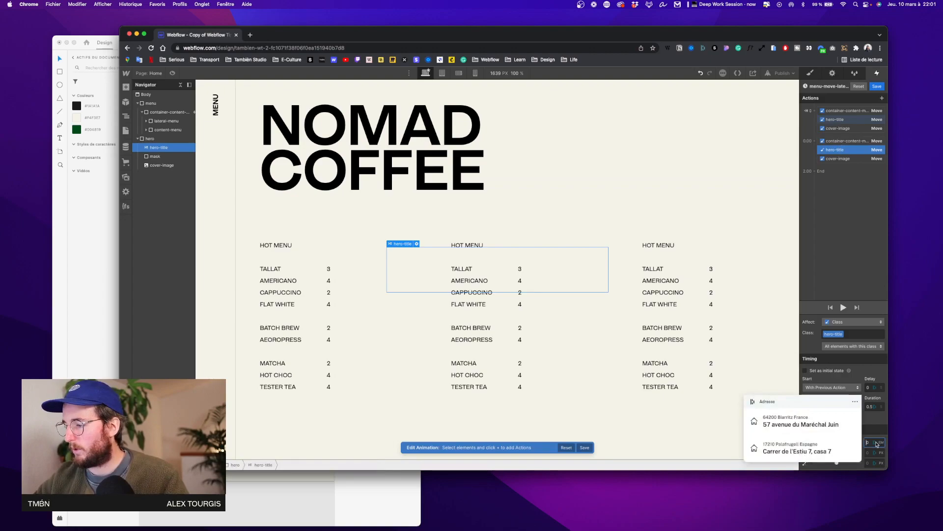
{"action": "type", "text": "-20"}
{"action": "key", "text": "Up"}
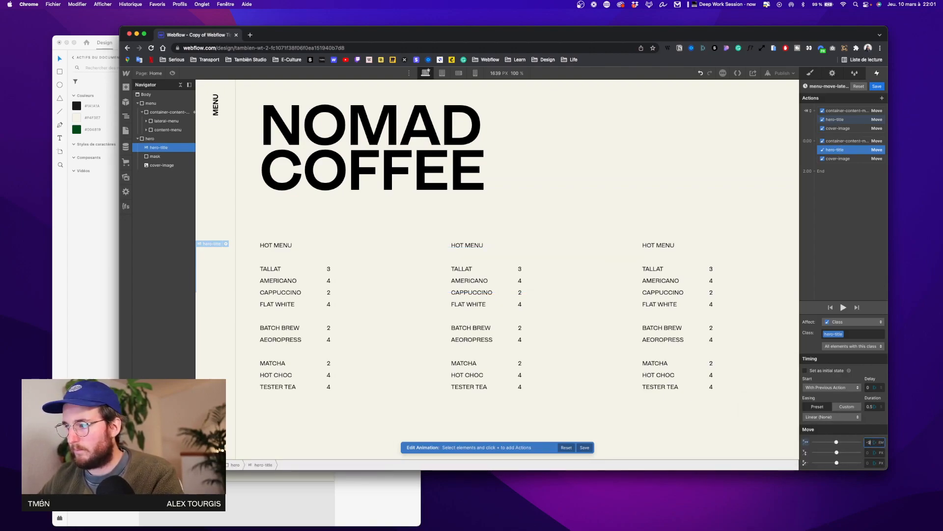
{"action": "key", "text": "Up"}
{"action": "key", "text": "Up"}
{"action": "key", "text": "Up"}
{"action": "key", "text": "Up"}
{"action": "key", "text": "Up"}
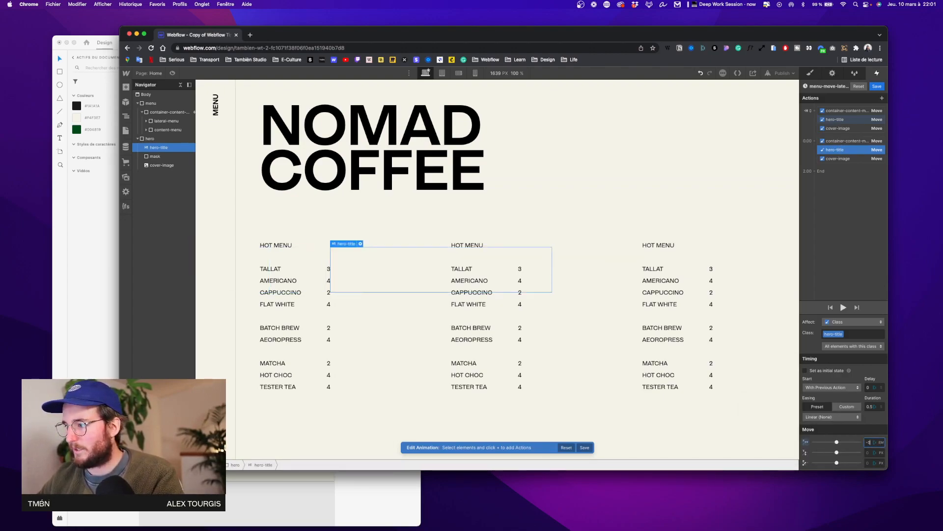
{"action": "key", "text": "Down"}
{"action": "key", "text": "Down"}
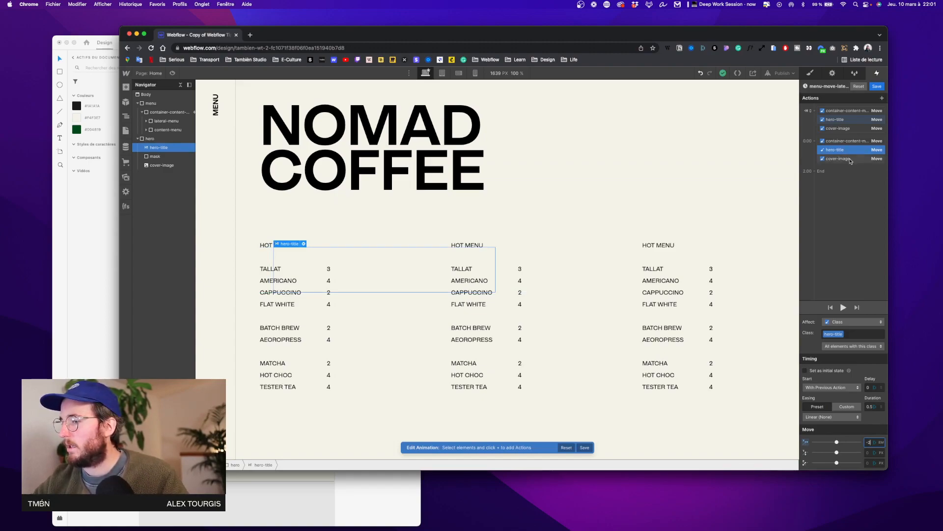
{"action": "key", "text": "Down"}
{"action": "key", "text": "Down"}
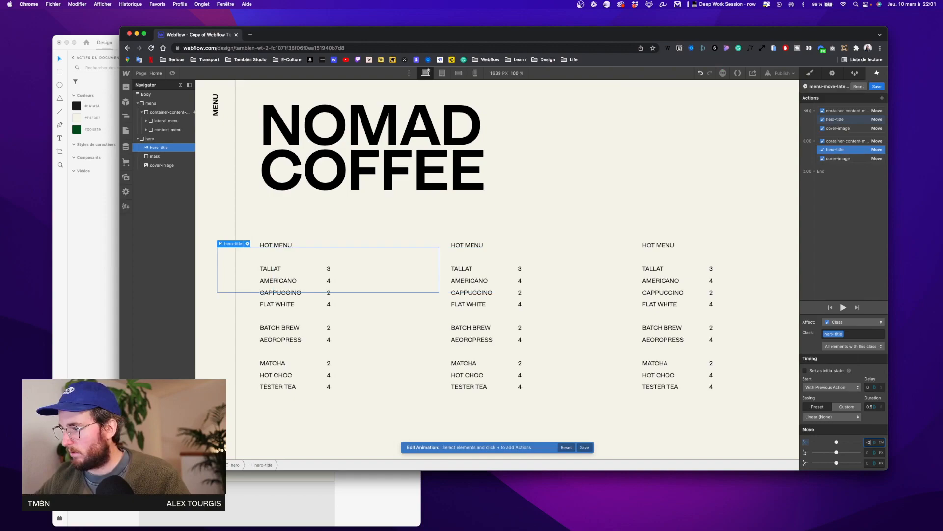
{"action": "key", "text": "Down"}
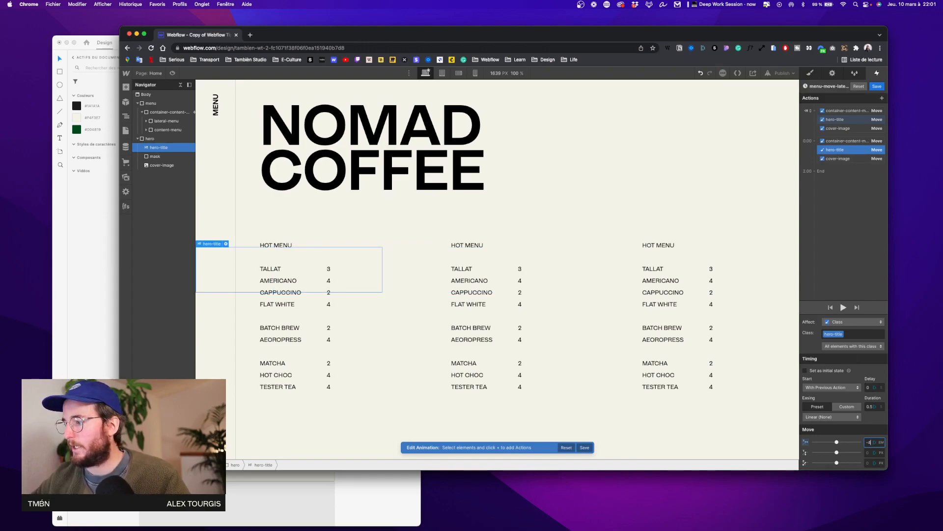
{"action": "key", "text": "Up"}
Step: Switch the horizontal offset of the cover-image Move action in the initial state group to percent
{"action": "left_click", "coordinate": [857, 159]}
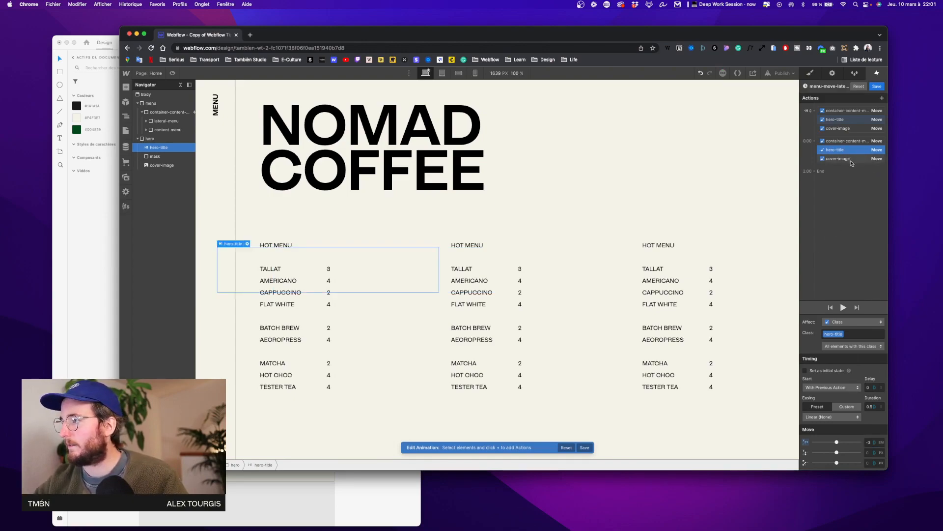
{"action": "left_click", "coordinate": [870, 443]}
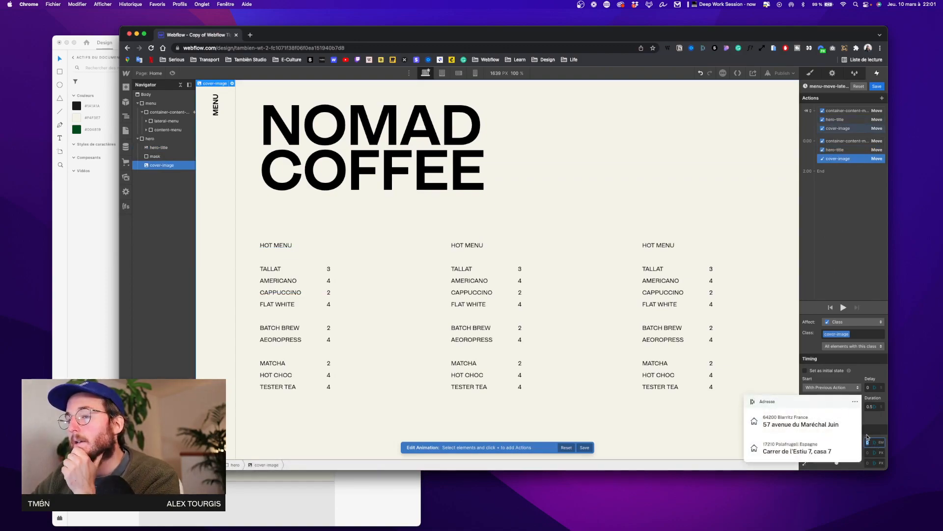
{"action": "left_click", "coordinate": [843, 128]}
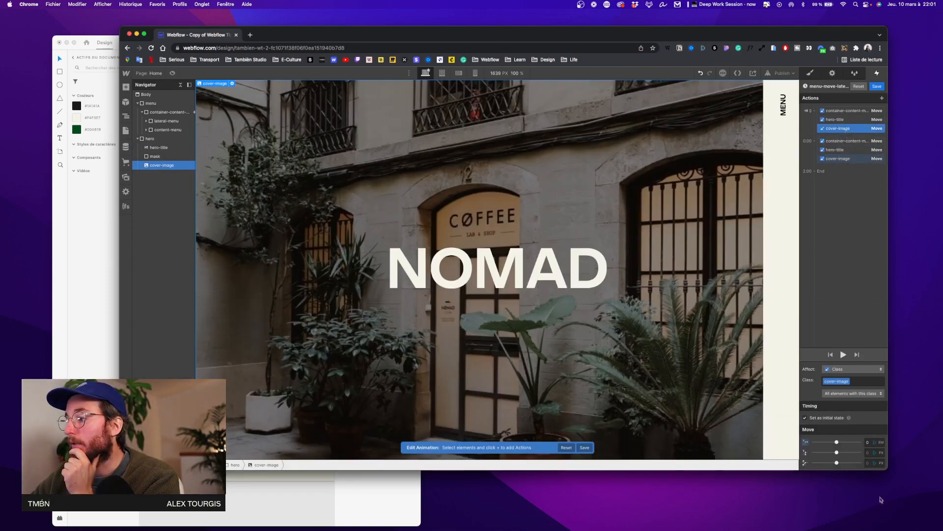
{"action": "left_click", "coordinate": [871, 442]}
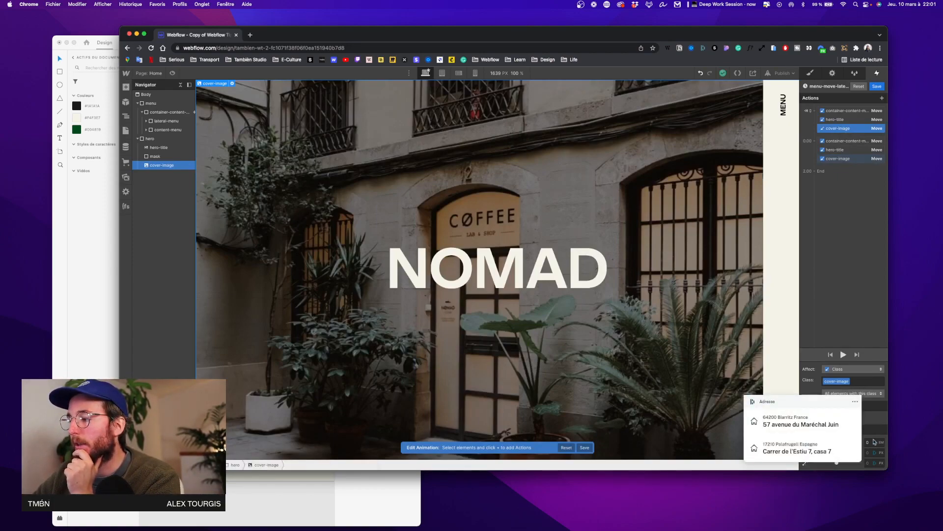
{"action": "left_click", "coordinate": [863, 379]}
{"action": "left_click", "coordinate": [842, 336]}
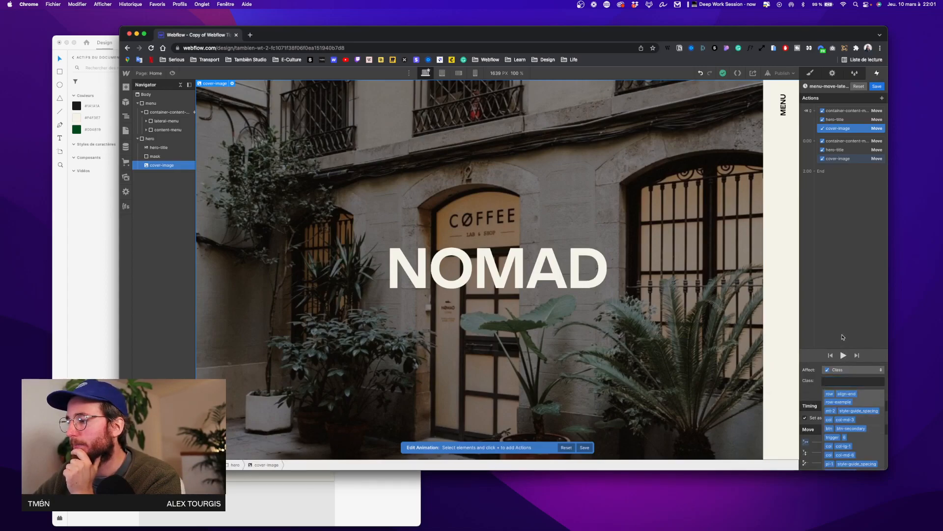
{"action": "left_click", "coordinate": [849, 111]}
{"action": "left_click", "coordinate": [844, 129]}
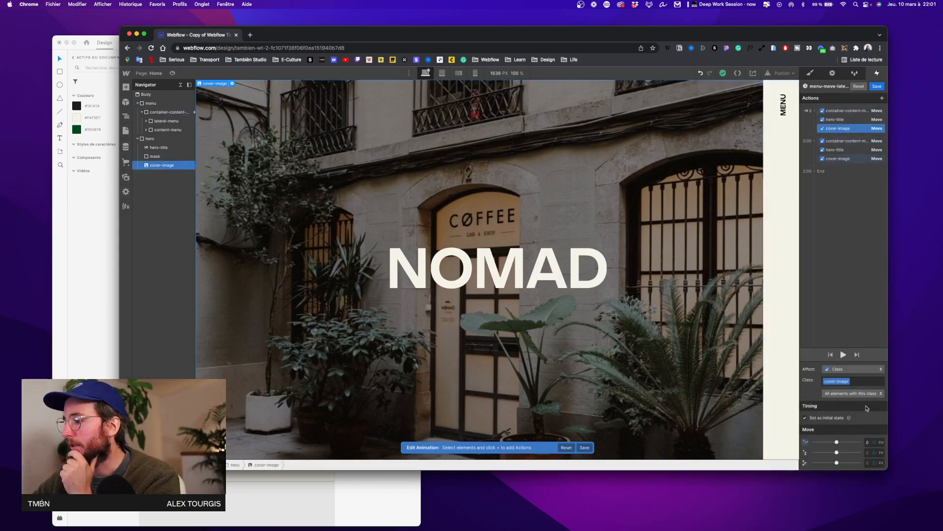
{"action": "left_click", "coordinate": [871, 442]}
{"action": "key", "text": "Escape"}
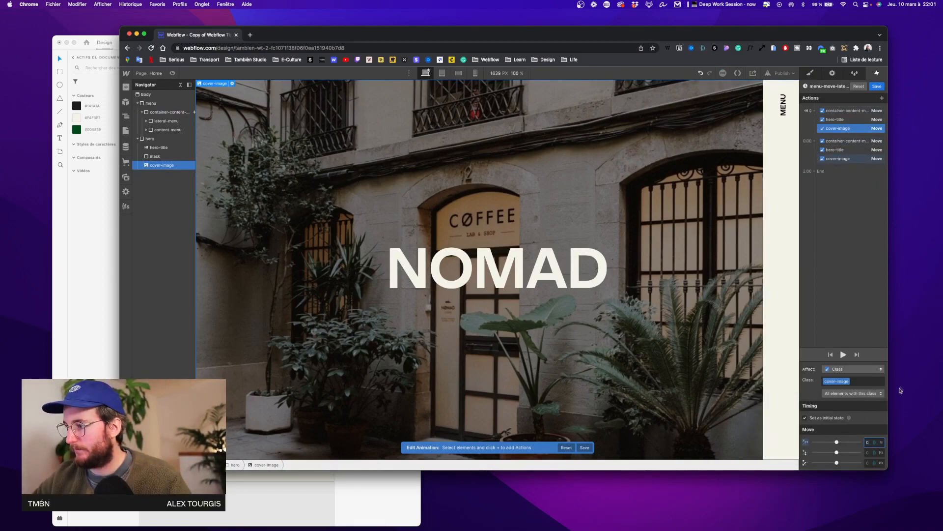
Step: Set the horizontal offset of the cover-image Move action at 0.00 s to 10 %
{"action": "left_click", "coordinate": [845, 159]}
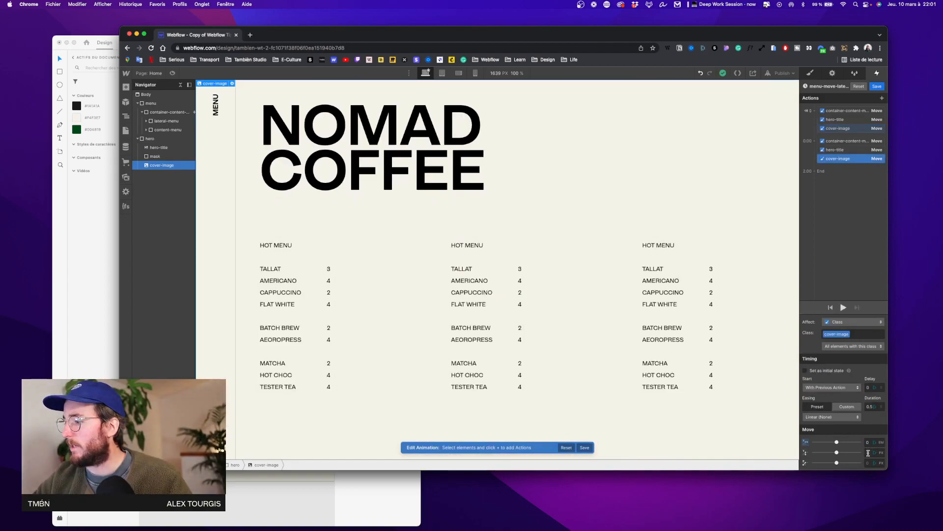
{"action": "left_click", "coordinate": [870, 443]}
{"action": "key", "text": "Escape"}
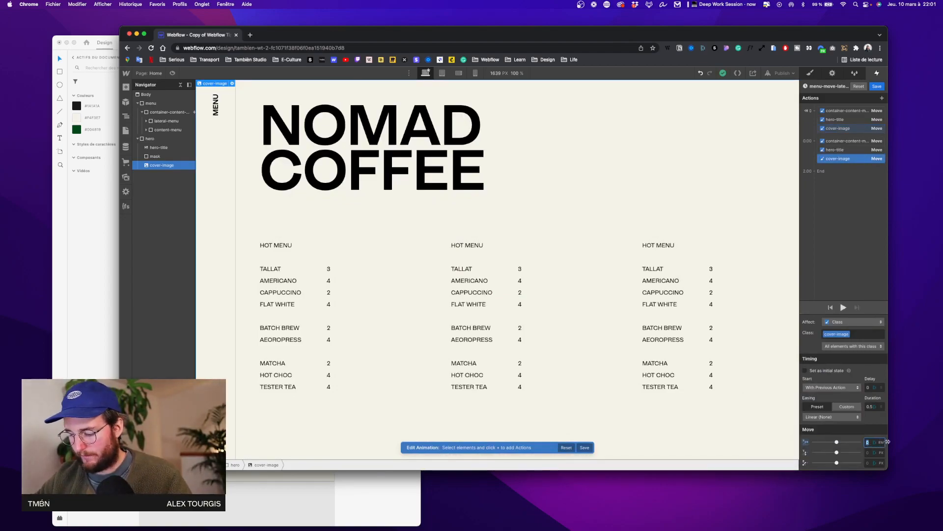
{"action": "key", "text": "BackSpace"}
{"action": "key", "text": "BackSpace"}
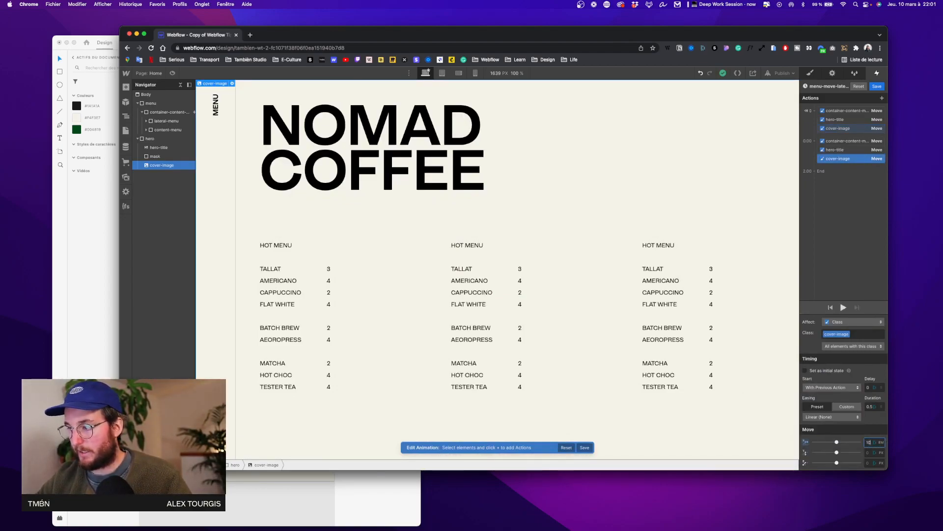
{"action": "type", "text": "10"}
{"action": "key", "text": "Return"}
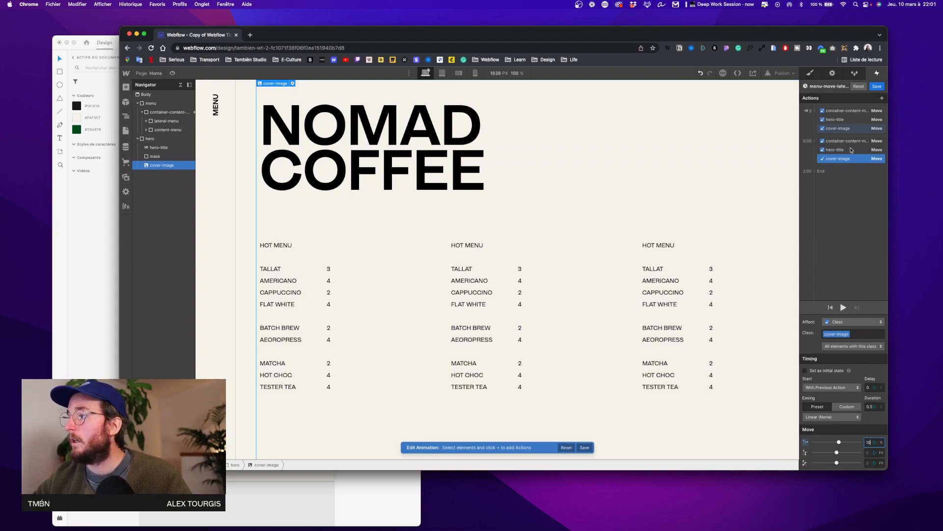
Step: Give the hero-title and cover-image Move actions at 0.00 s a 2-second duration and In Out Quart easing, and preview the animation
{"action": "left_click", "coordinate": [844, 150]}
{"action": "left_click", "coordinate": [844, 158], "text": "shift"}
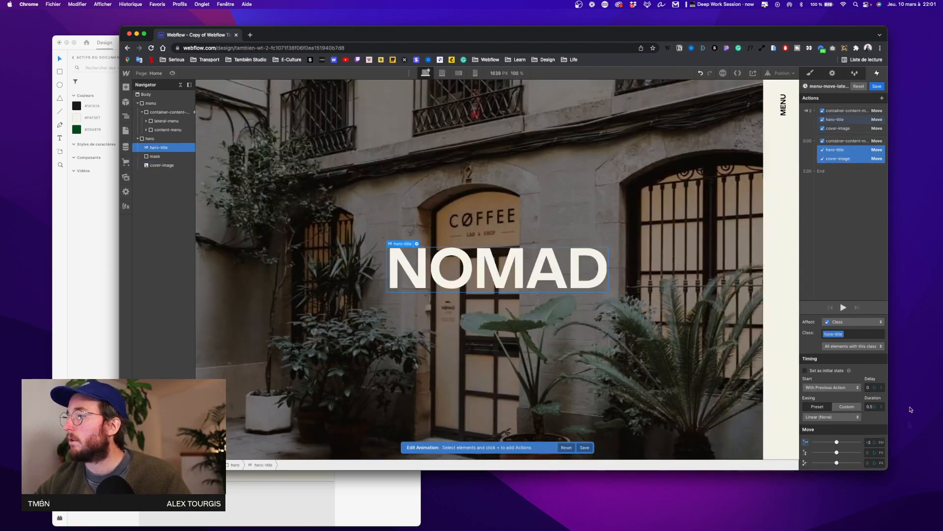
{"action": "left_click", "coordinate": [844, 416]}
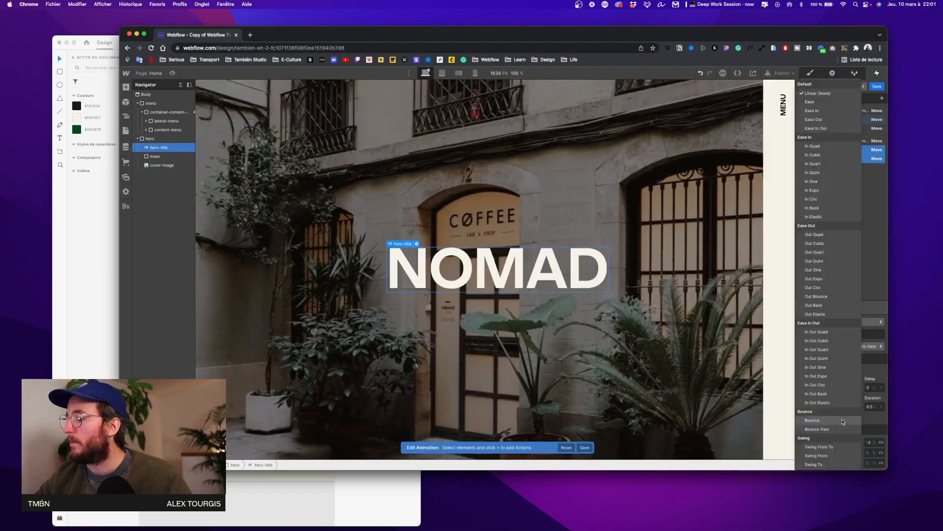
{"action": "left_click", "coordinate": [881, 391]}
{"action": "left_click", "coordinate": [871, 408]}
{"action": "type", "text": "2"}
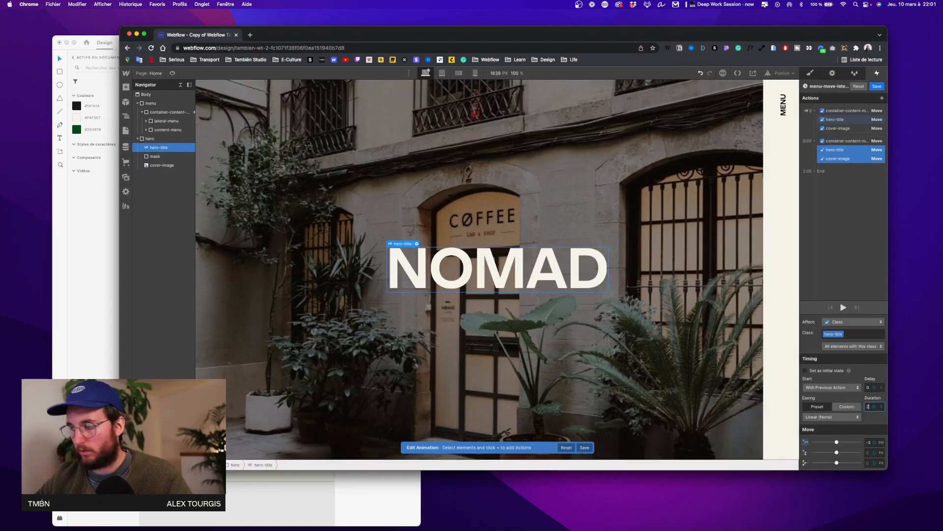
{"action": "left_click", "coordinate": [841, 418]}
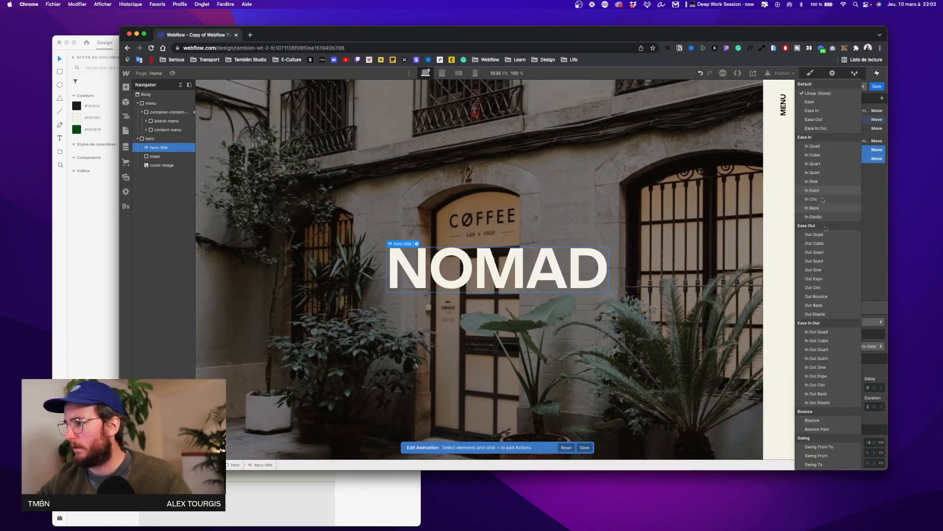
{"action": "left_click", "coordinate": [822, 350]}
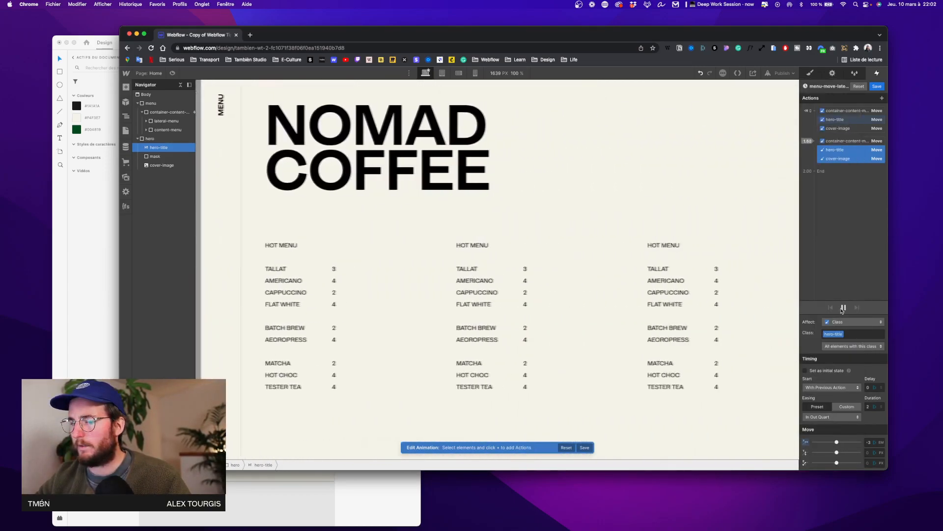
{"action": "left_click", "coordinate": [843, 308]}
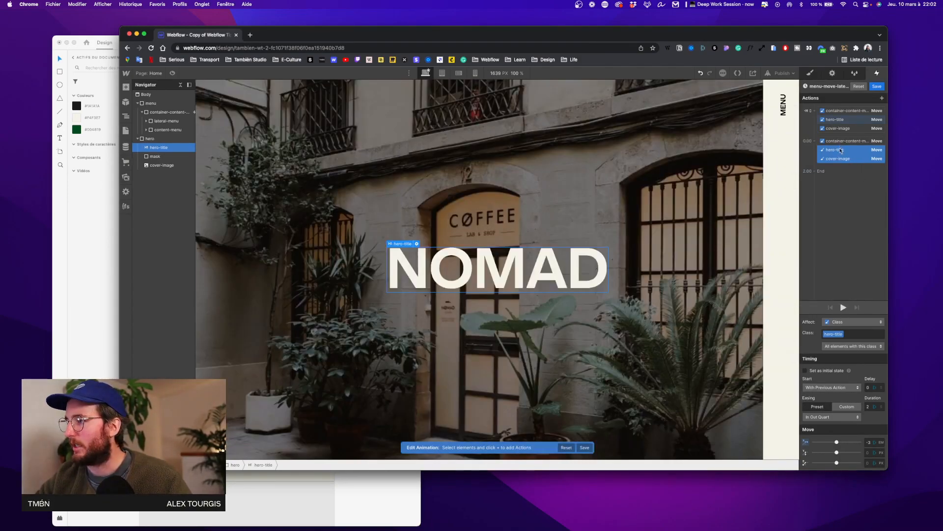
Step: Set the horizontal offset of the cover-image Move action at 0.00 s to -10 % and play the animation preview repeatedly
{"action": "left_click", "coordinate": [840, 158]}
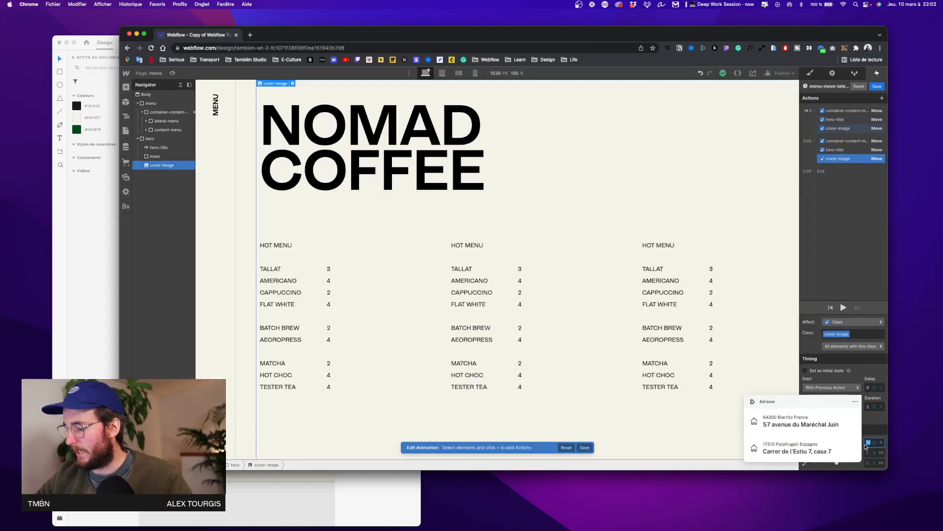
{"action": "left_click", "coordinate": [867, 442]}
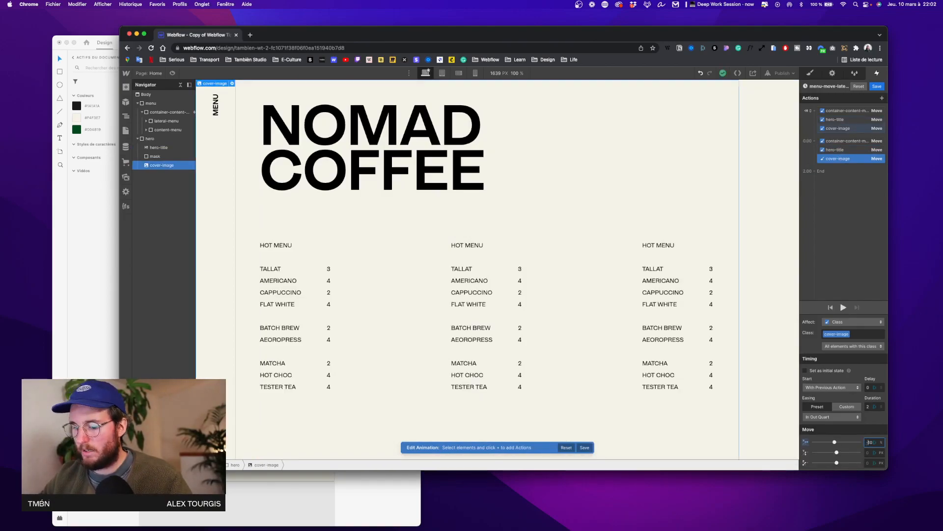
{"action": "type", "text": "-"}
{"action": "left_click", "coordinate": [842, 307]}
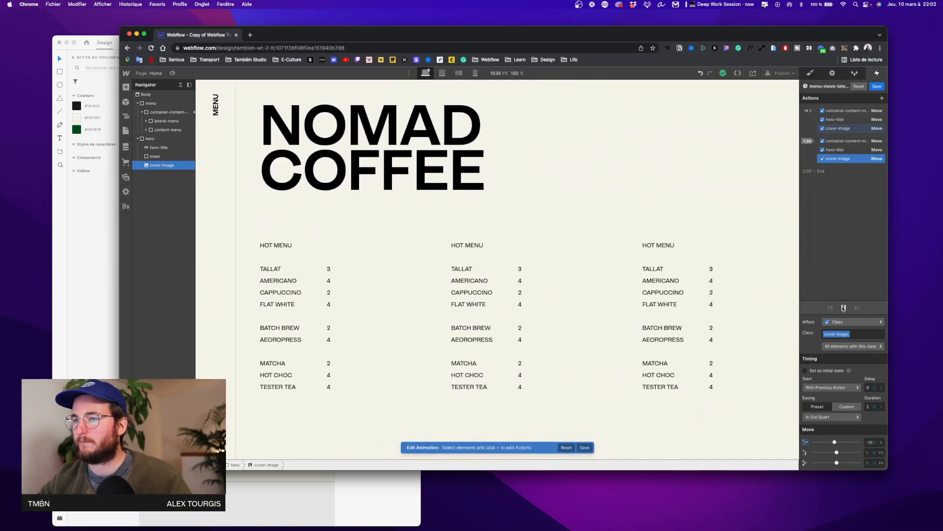
{"action": "left_click", "coordinate": [843, 307]}
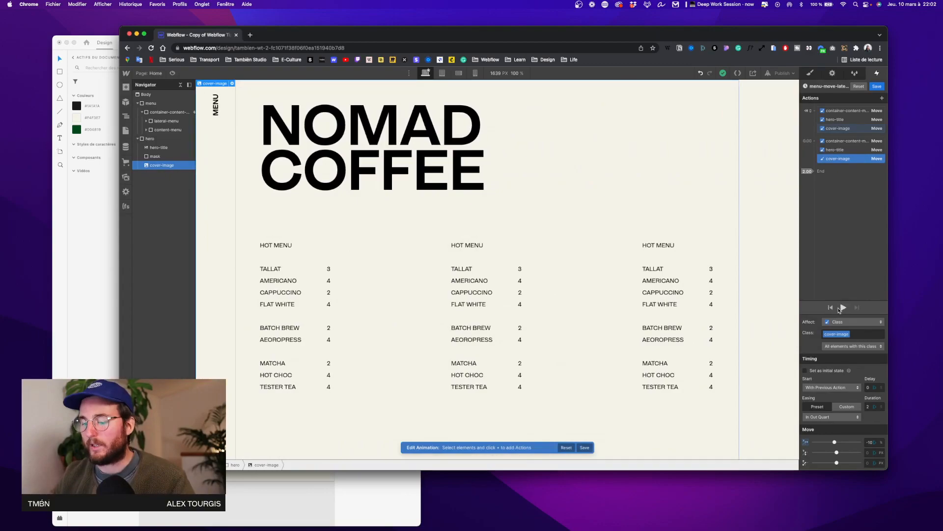
{"action": "left_click", "coordinate": [843, 308]}
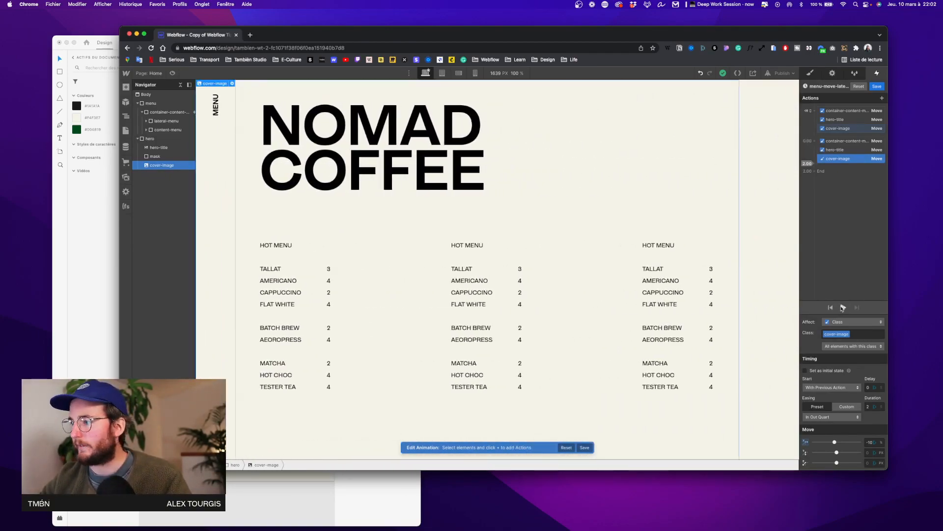
{"action": "left_click", "coordinate": [843, 307]}
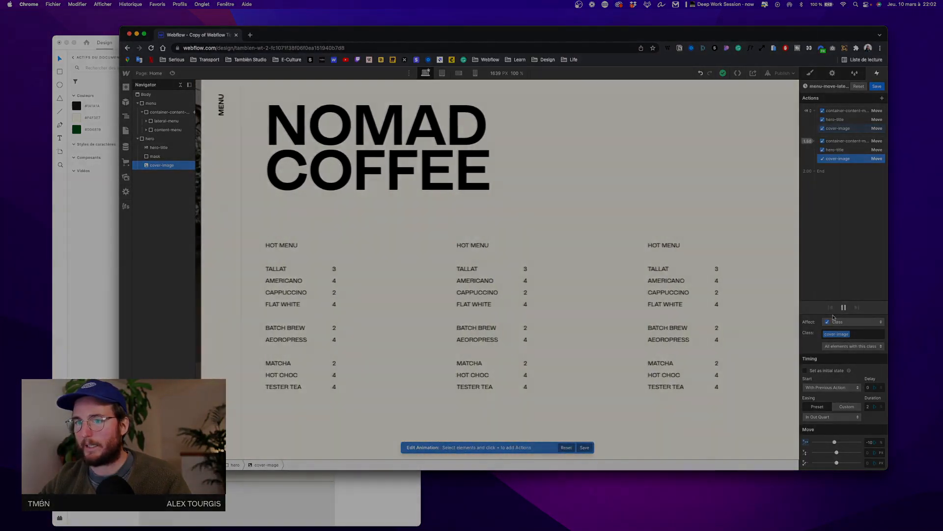